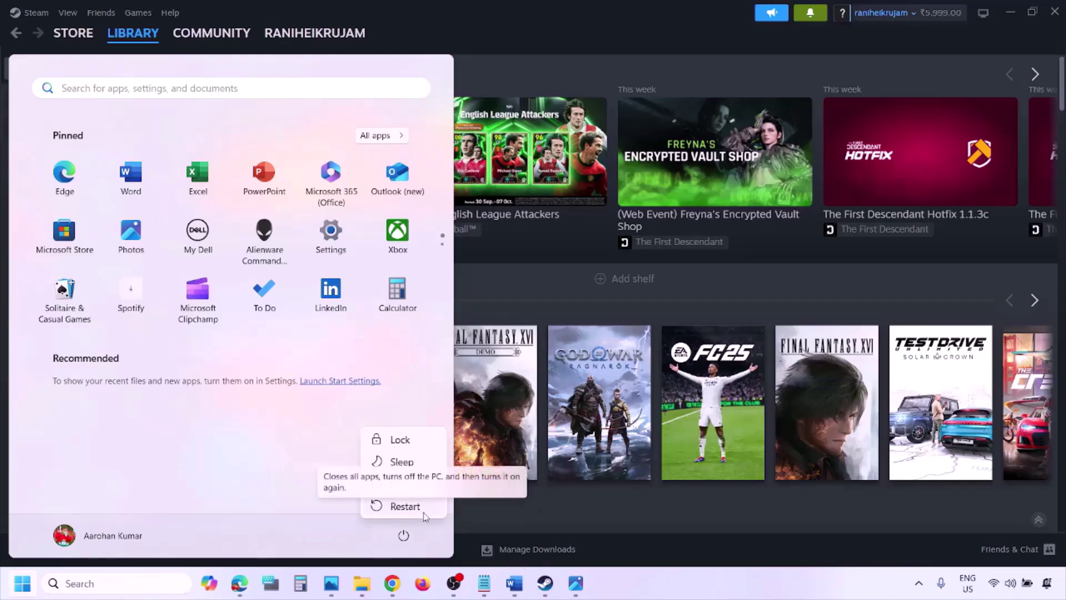
Switch to the Word troubleshooting notes, read Step 2, and examine the Browse local files option in the 1.png screenshot
left_click(514, 584)
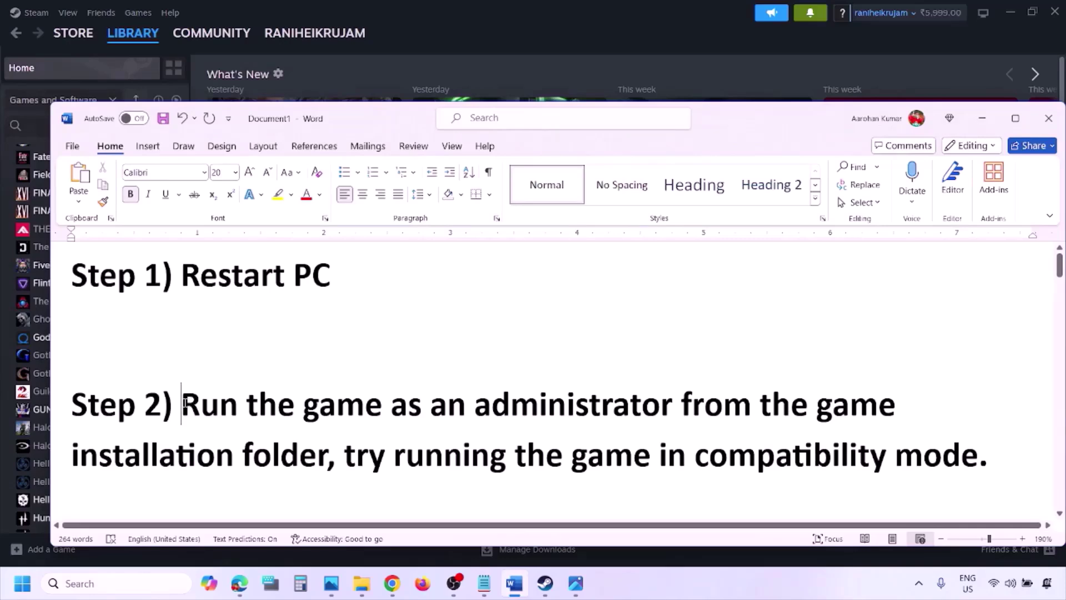
left_click_drag(185, 402, 298, 460)
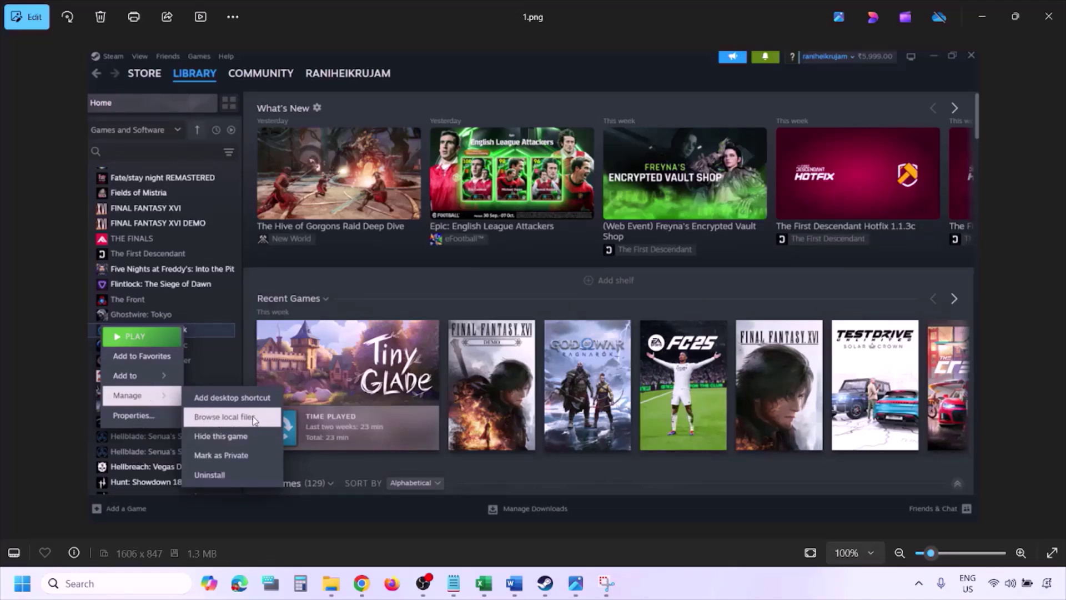
scroll(249, 419, "up", 1)
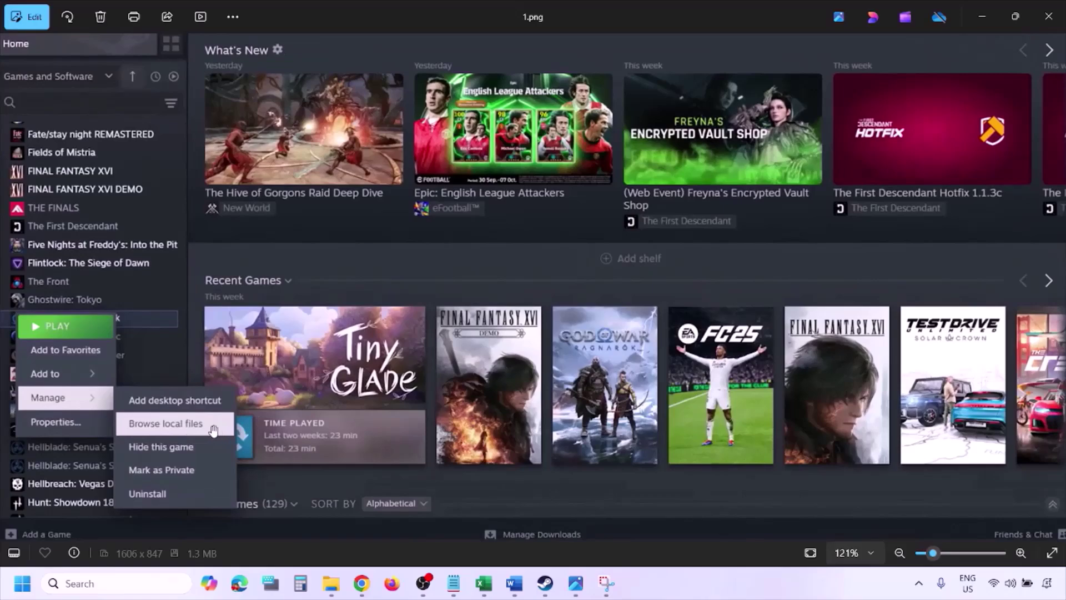
scroll(213, 430, "down", 1)
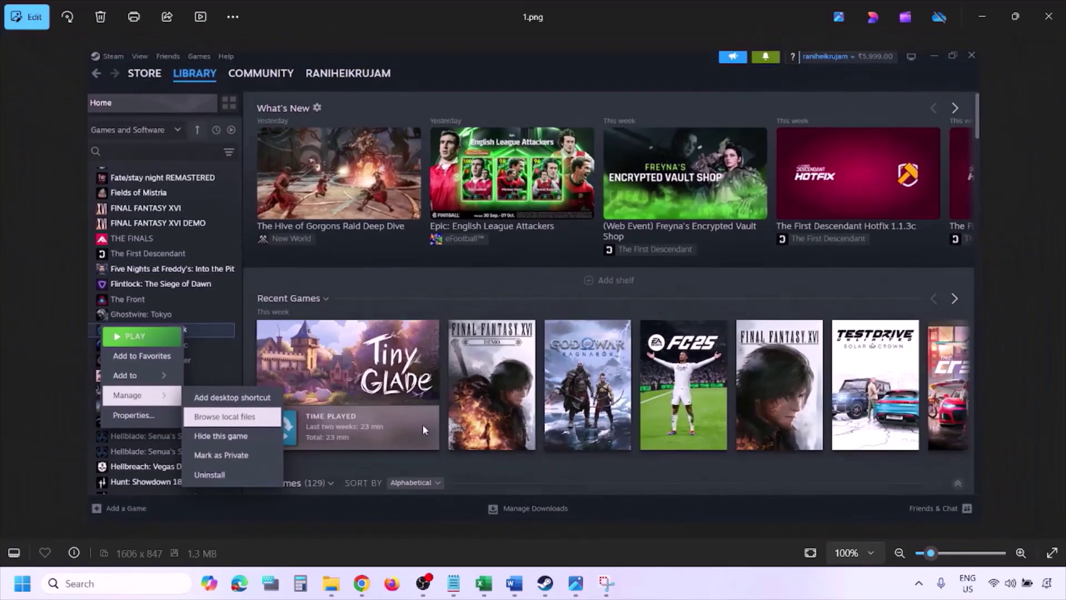
Bring up the 2.png screenshot and examine the Properties entry for the game's executable at a larger size
key("Right")
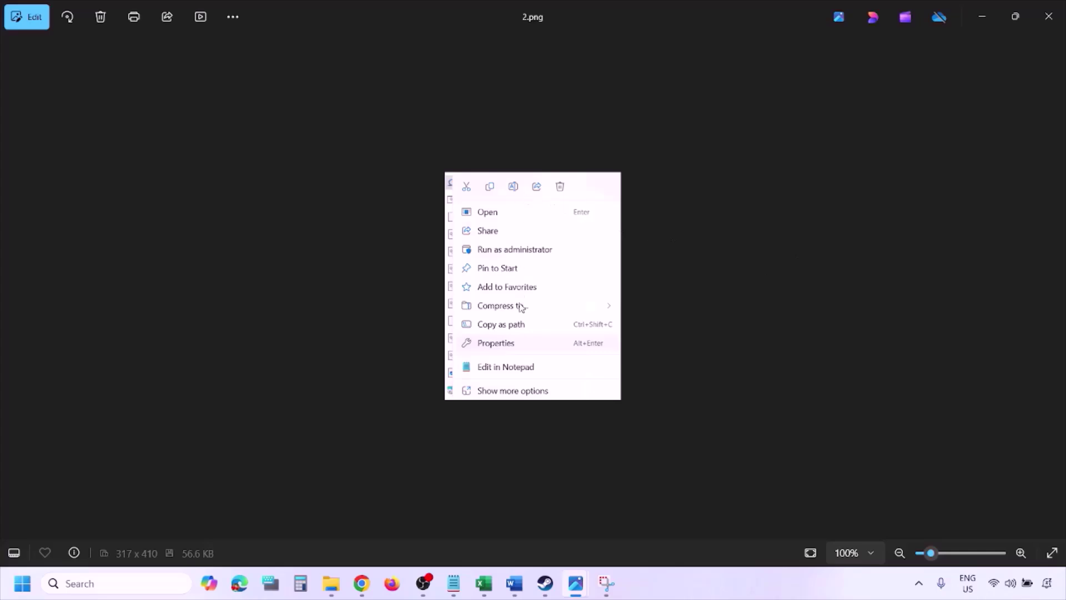
scroll(525, 344, "up", 3)
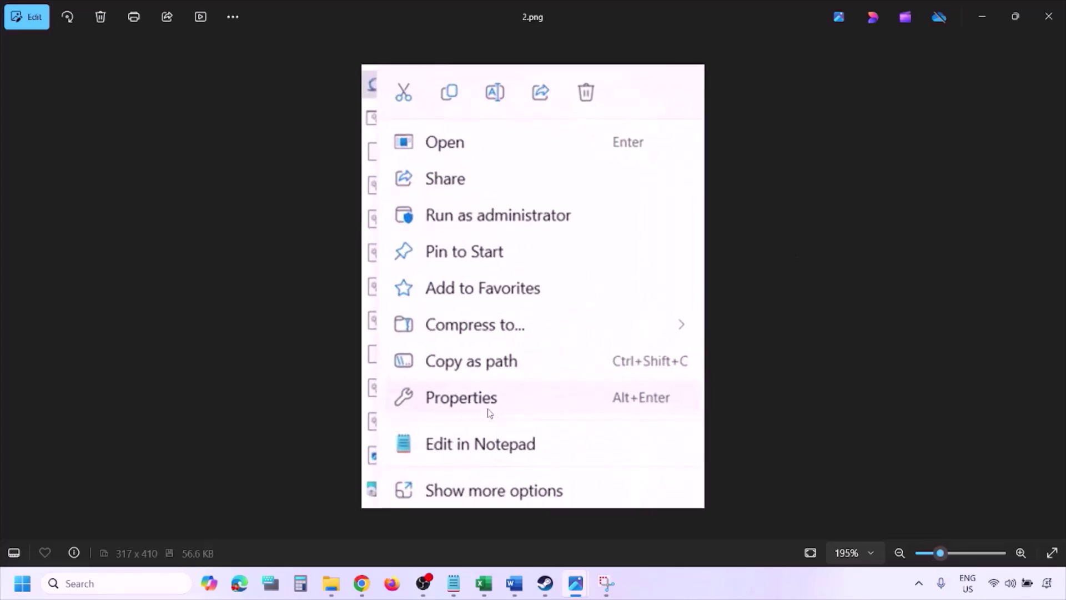
scroll(491, 410, "down", 3)
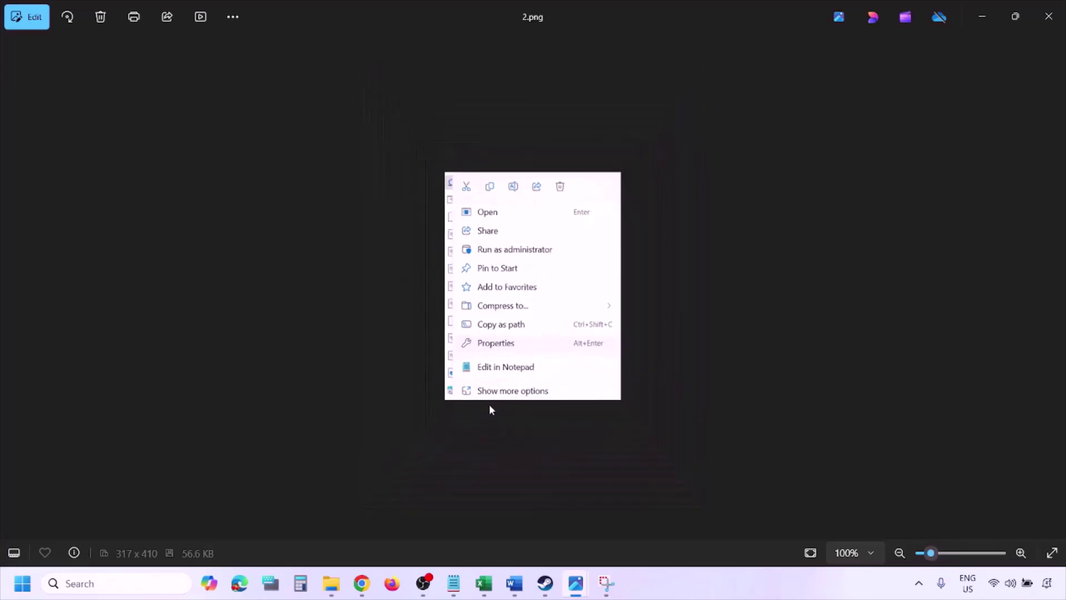
Move on to the 3.png screenshot and examine its Run this program as an administrator compatibility setting
key("Right")
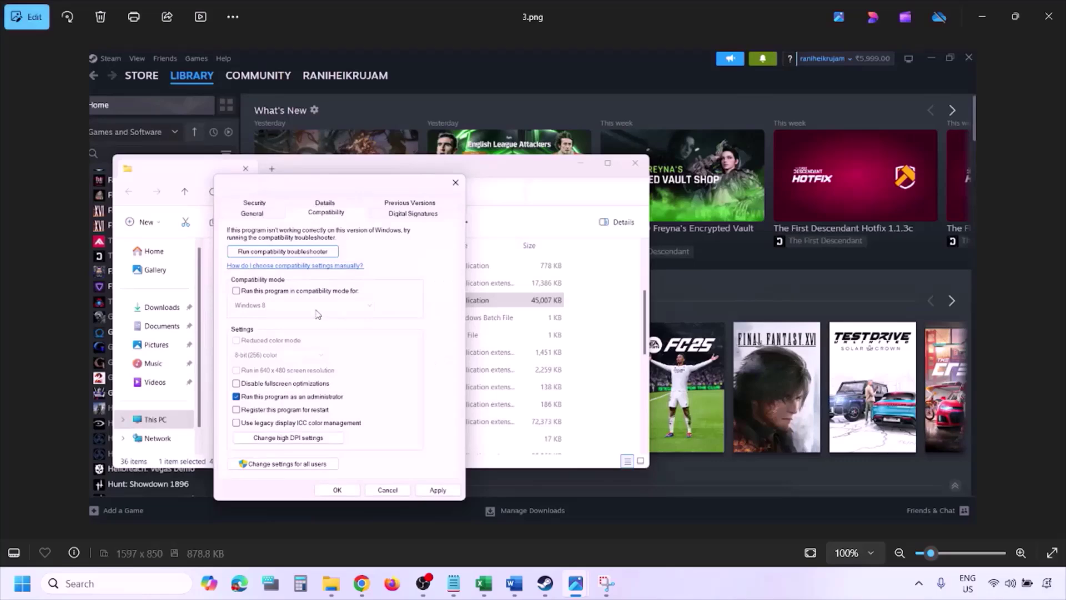
scroll(317, 314, "up", 2)
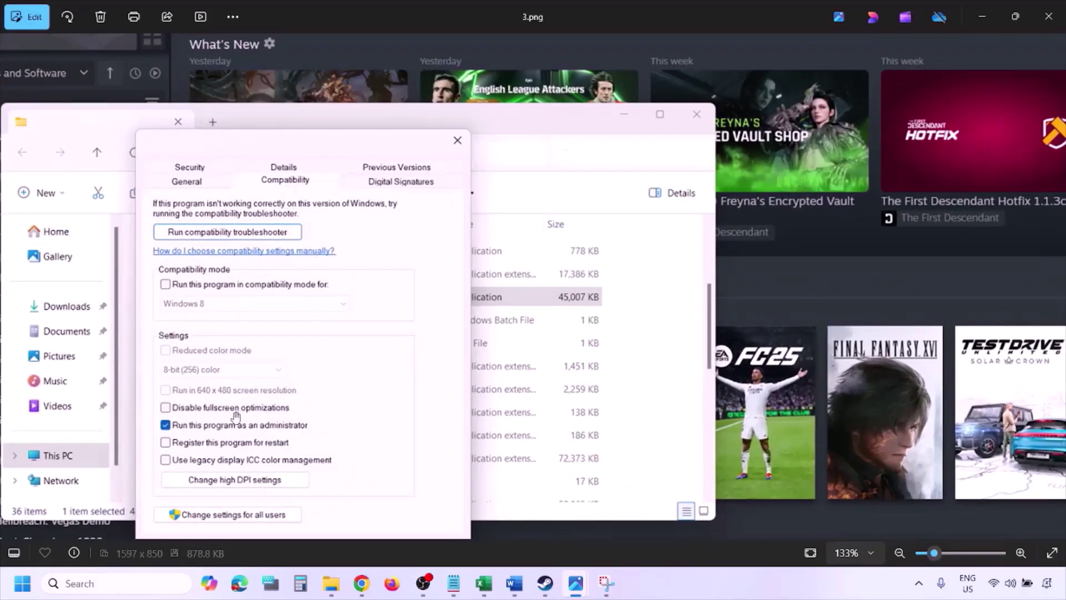
left_click_drag(236, 416, 236, 366)
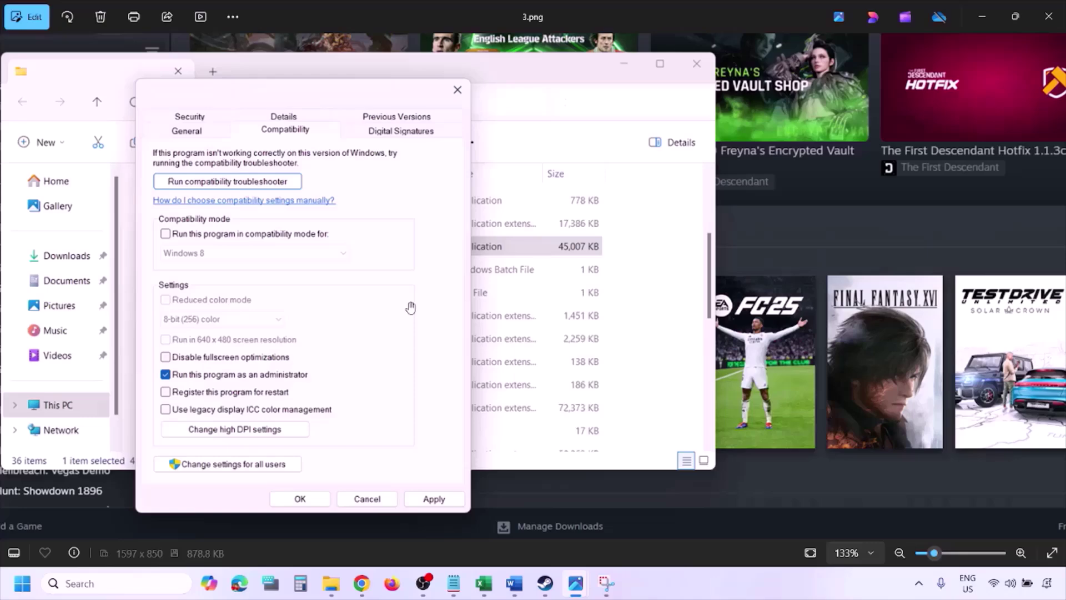
scroll(411, 307, "down", 2)
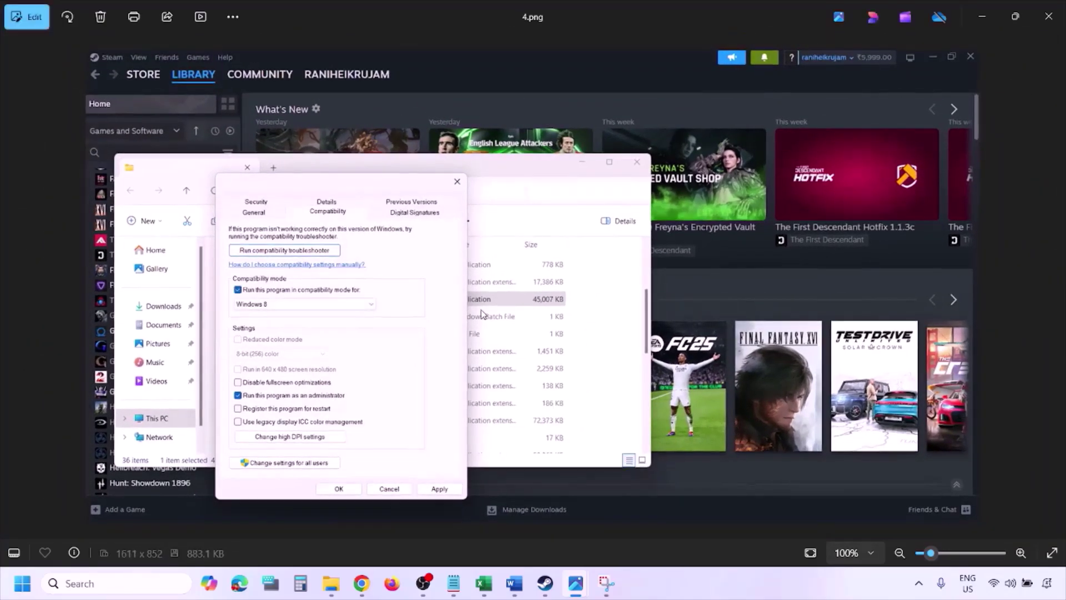
View the 4.png screenshot enlarged and examine the compatibility mode setting for Windows 8 down to the dialog's OK button
key("Right")
scroll(482, 314, "up", 3)
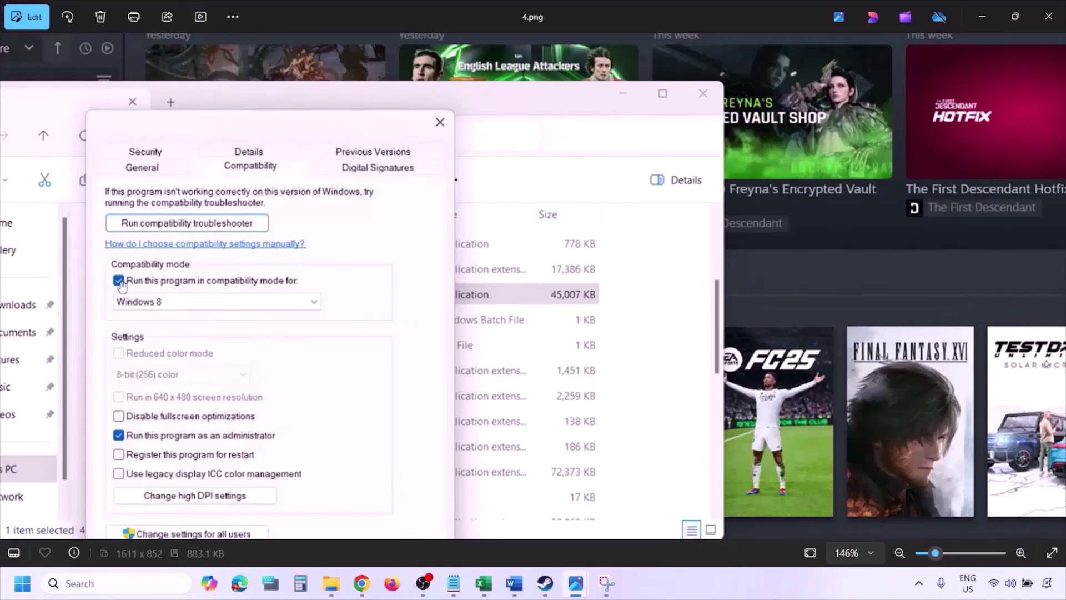
left_click_drag(143, 295, 155, 277)
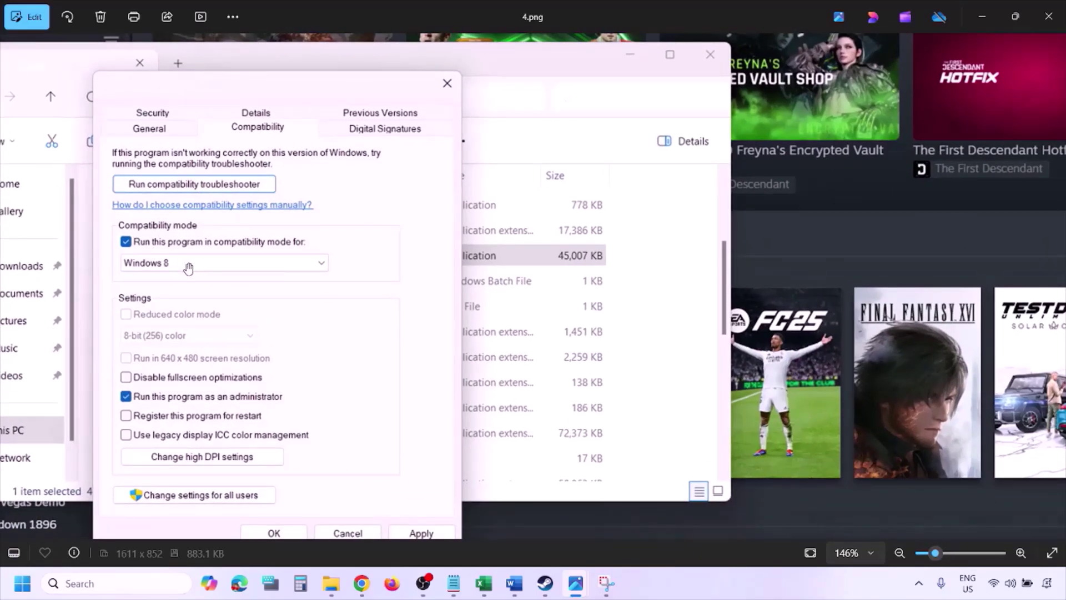
left_click_drag(410, 417, 416, 385)
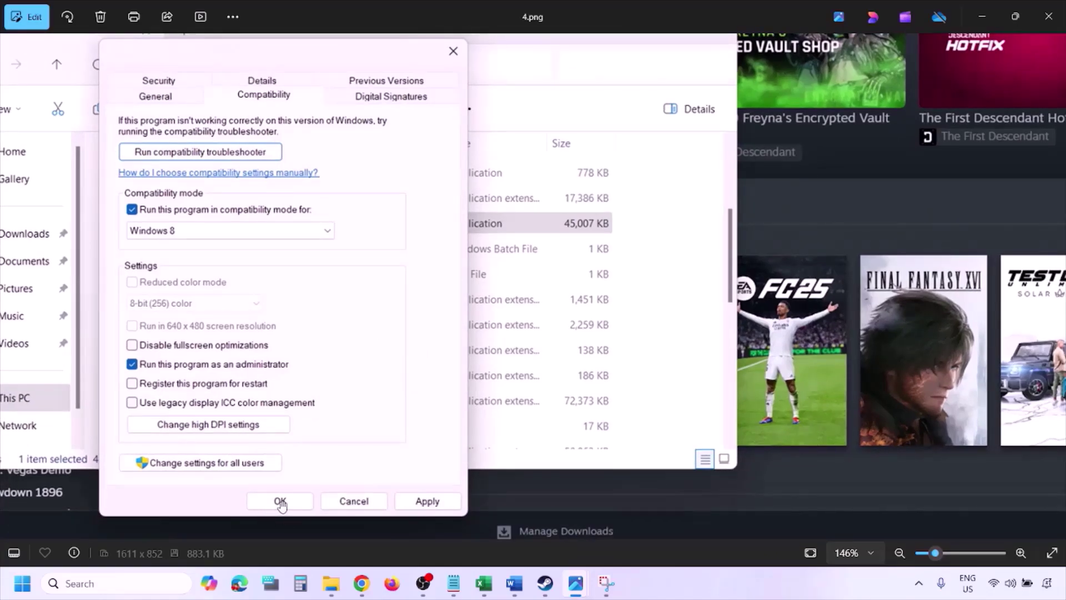
scroll(569, 394, "down", 3)
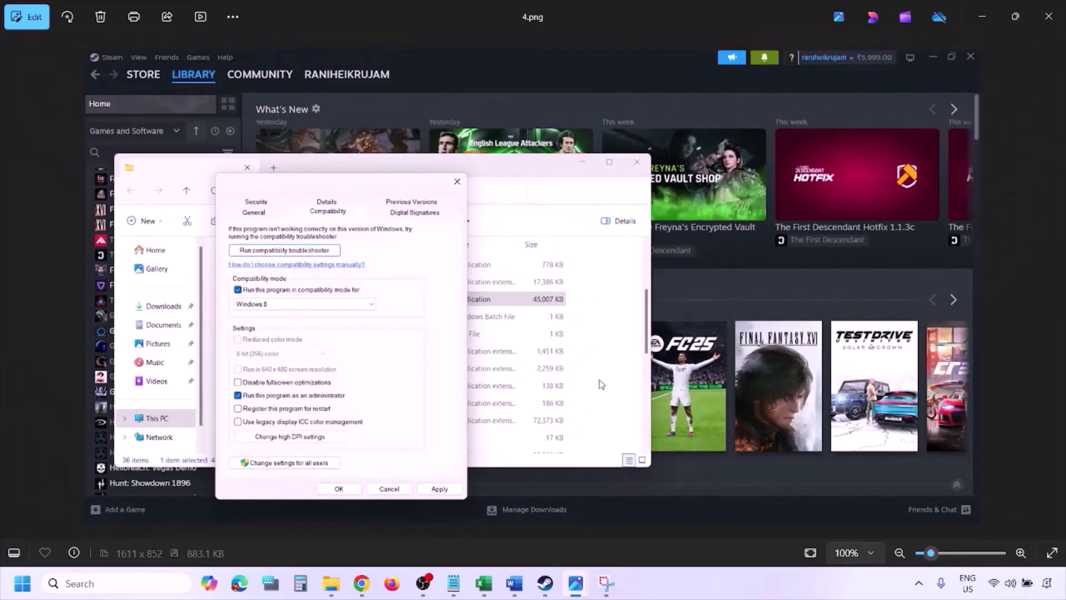
View the 5.png screenshot enlarged and examine the Windows 7 choice among the compatibility mode versions
key("Right")
scroll(346, 331, "up", 3)
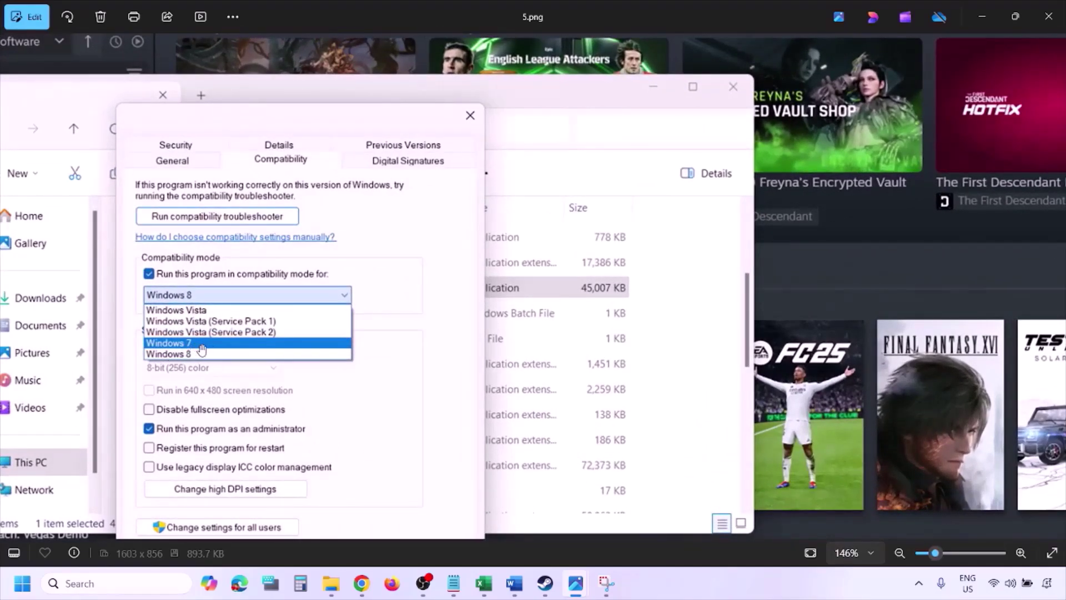
scroll(201, 350, "down", 3)
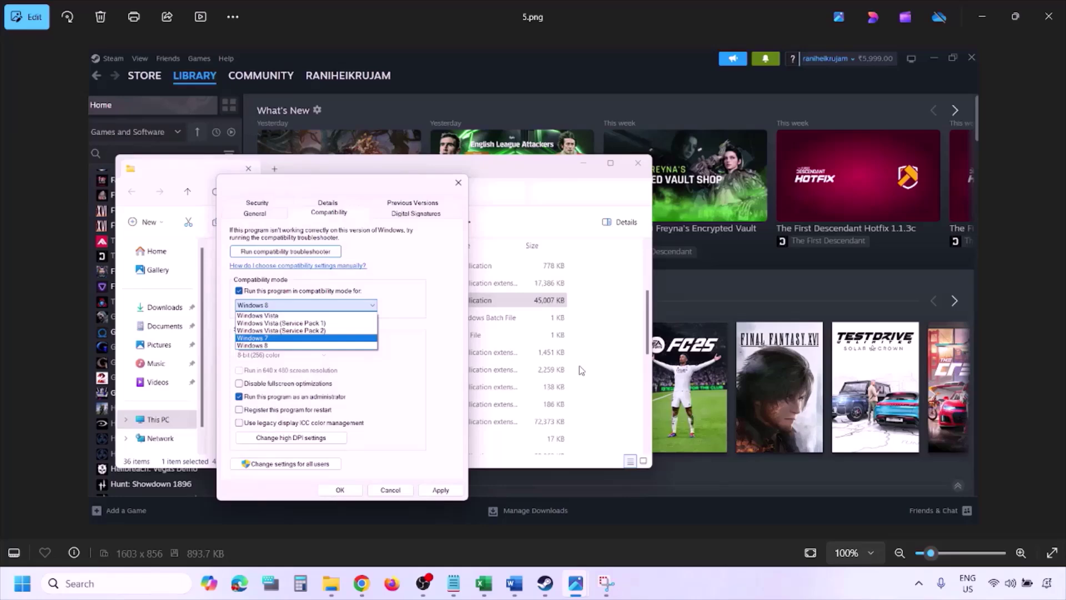
View the 6.png screenshot enlarged and examine the Windows 7 mode together with the Disable fullscreen optimizations setting
key("Right")
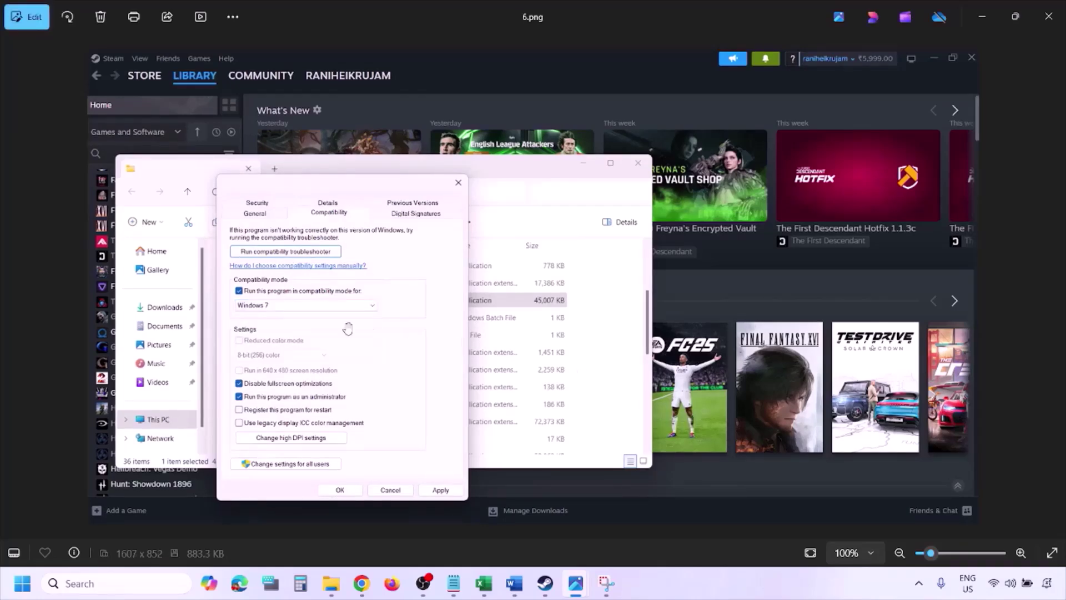
scroll(348, 328, "up", 3)
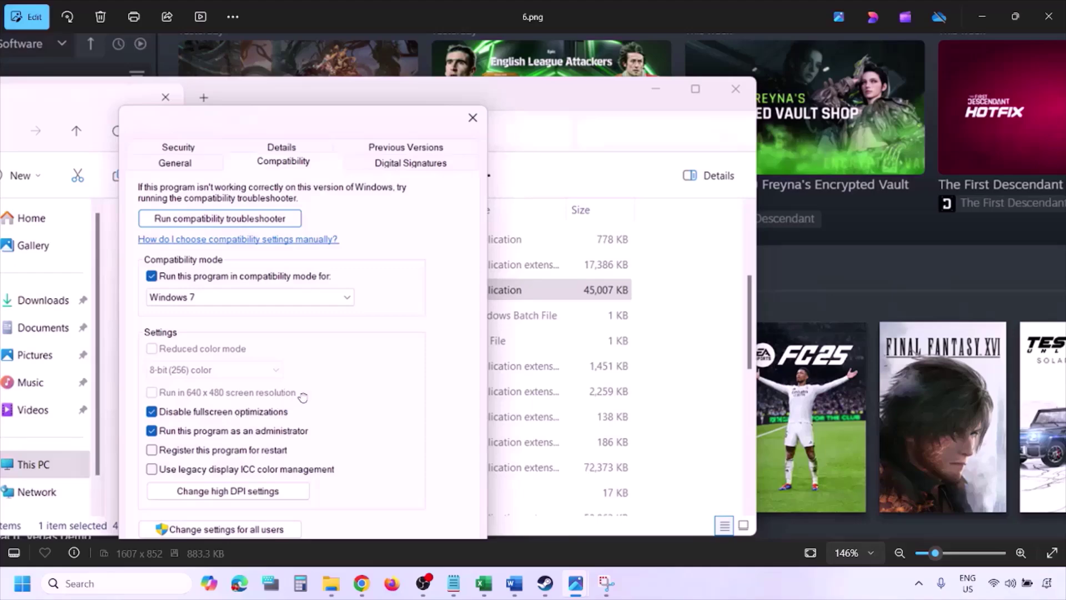
left_click_drag(300, 398, 350, 286)
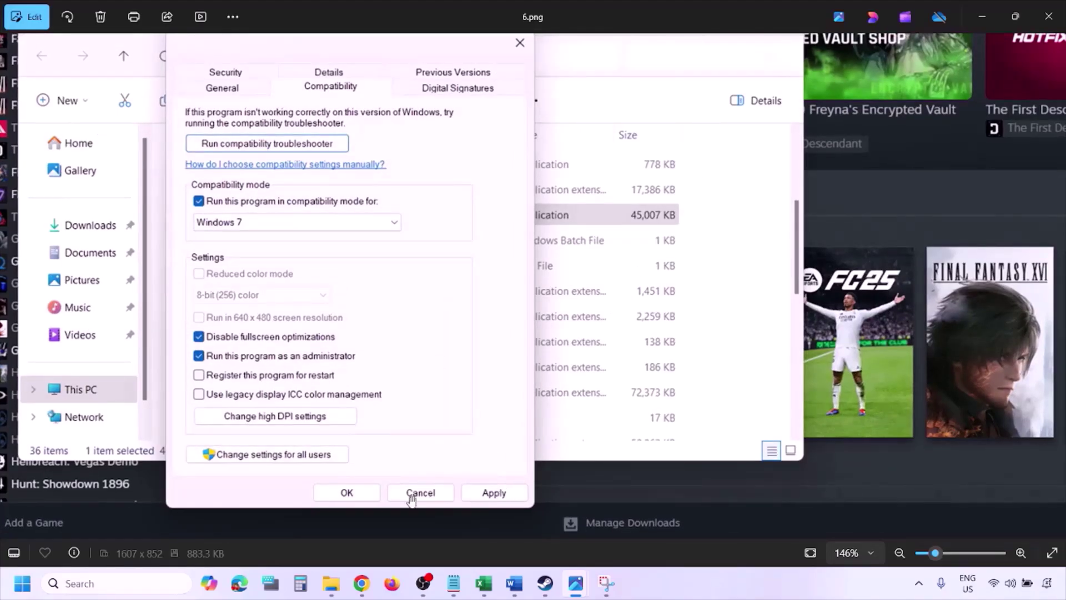
scroll(370, 493, "down", 3)
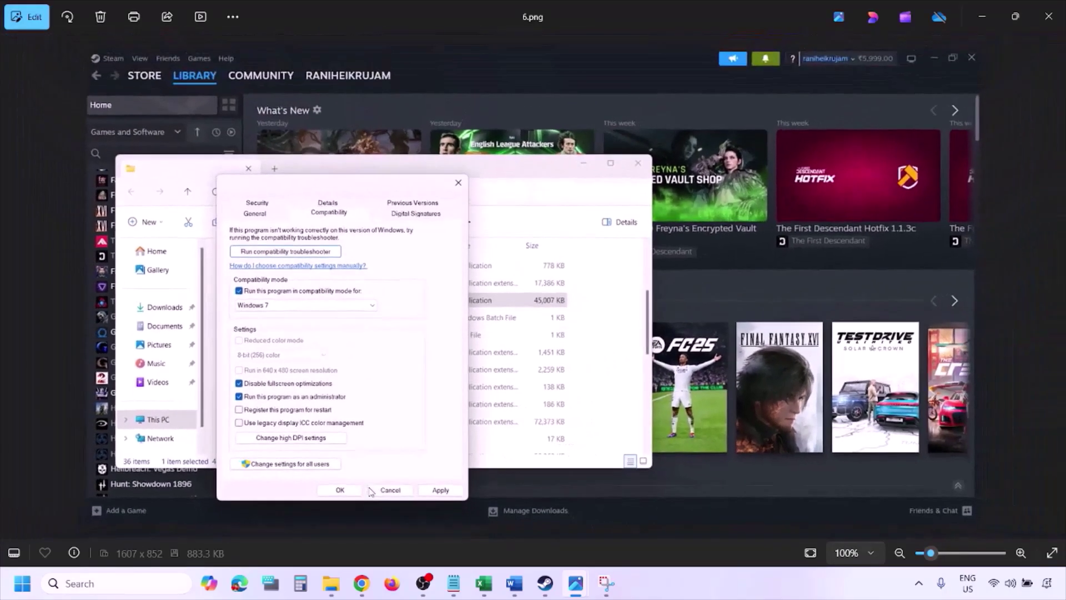
scroll(294, 380, "up", 3)
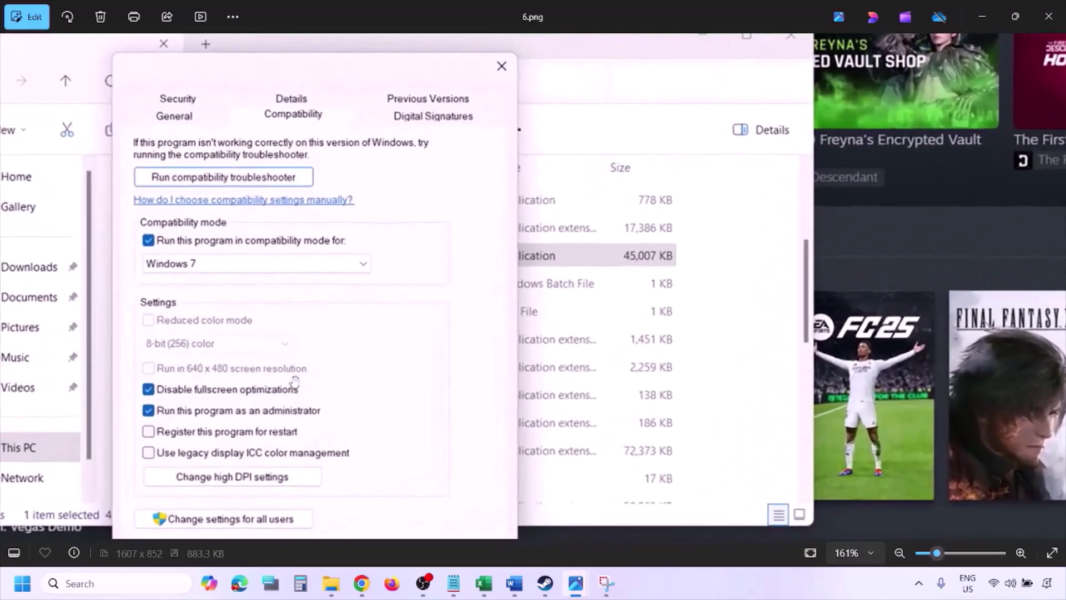
left_click_drag(206, 367, 262, 356)
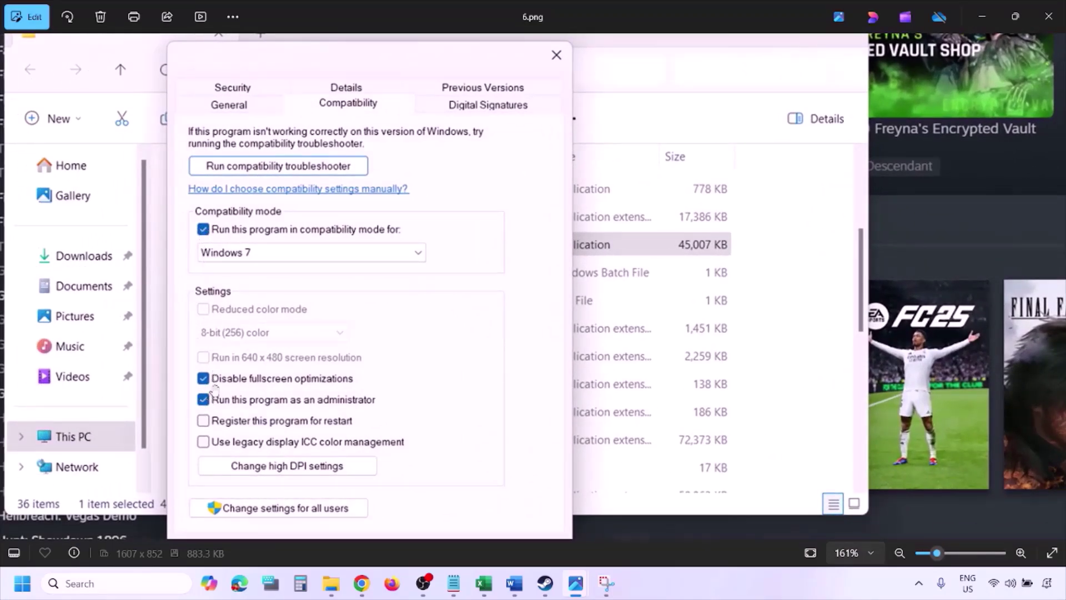
View the 7.png screenshot enlarged and examine the compatibility dialog with all of its options cleared
key("Right")
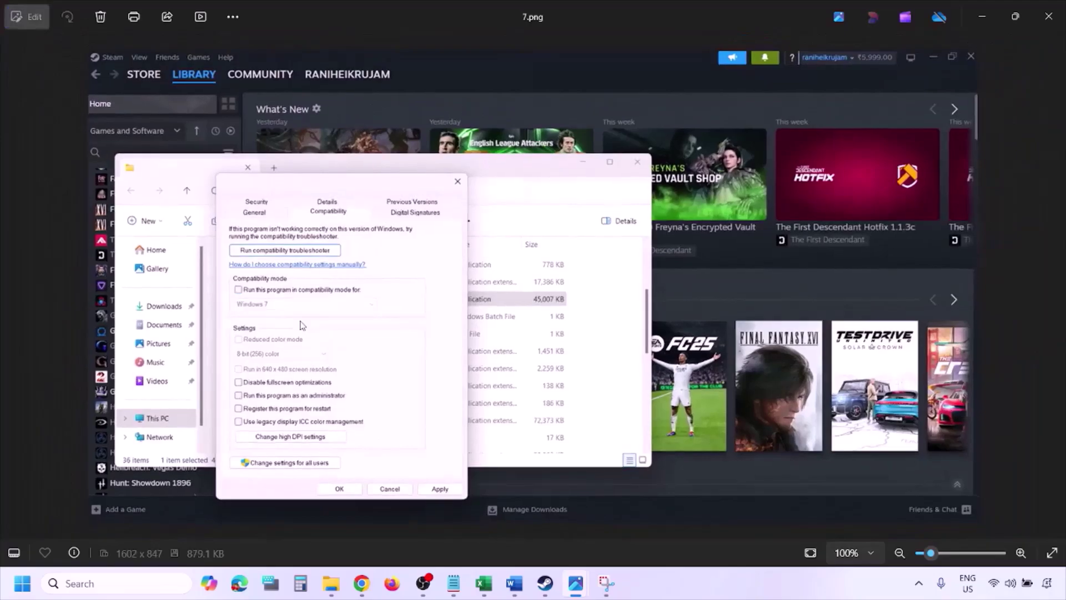
scroll(301, 325, "up", 5)
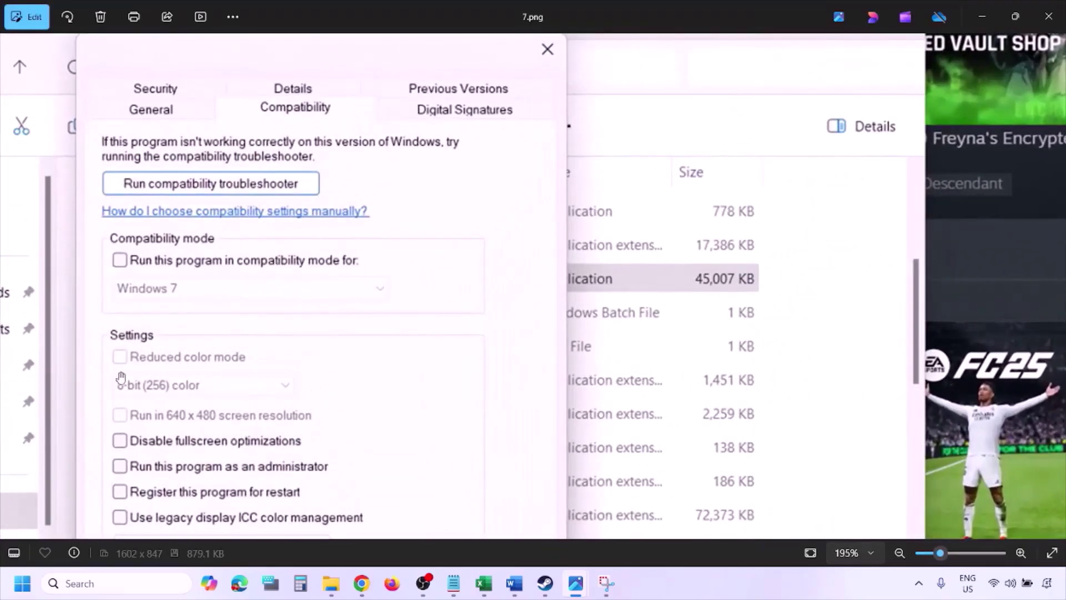
scroll(171, 360, "down", 4)
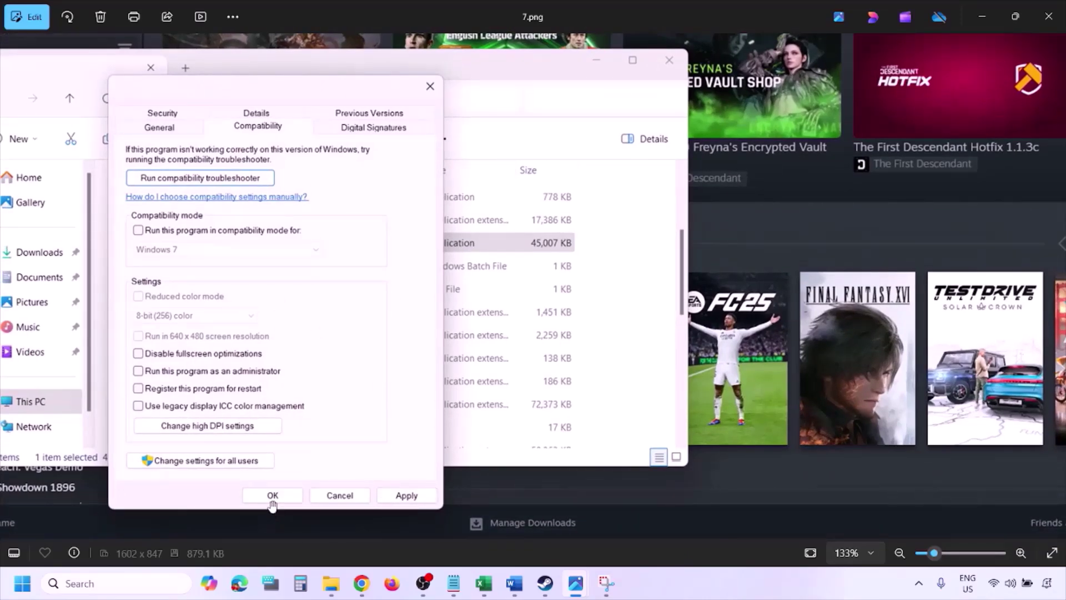
Return to the Word notes for Step 3 on verifying game files and examine the game's Properties option in 0.png
left_click(663, 589)
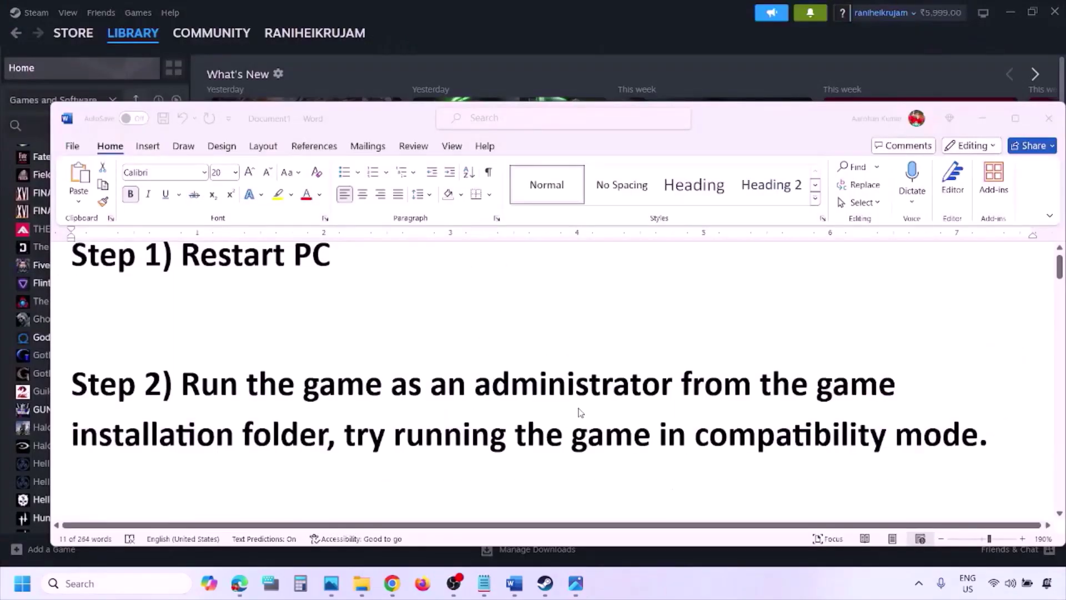
scroll(579, 412, "down", 3)
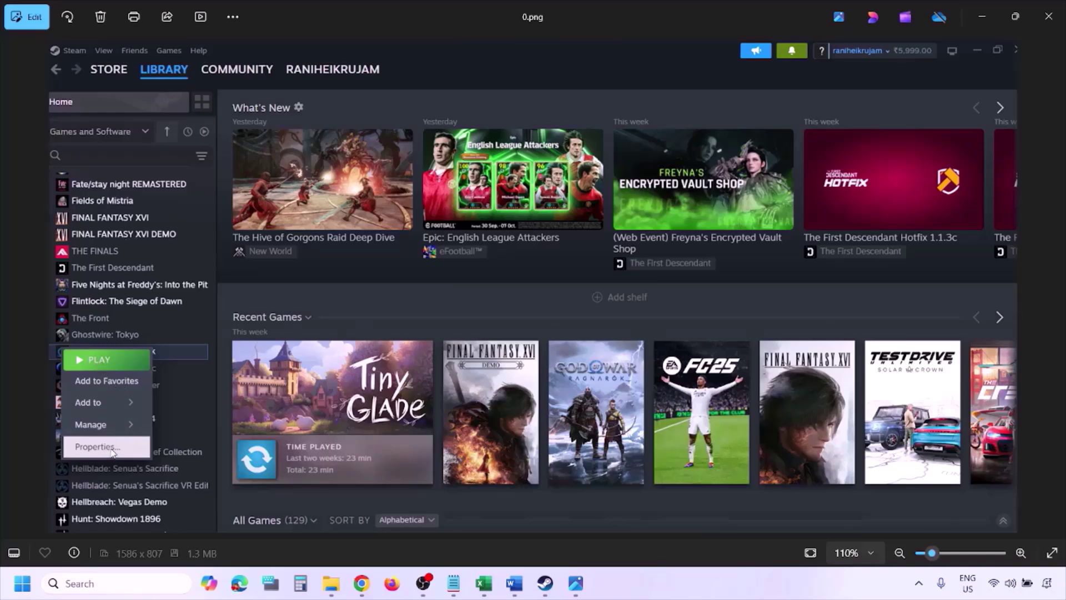
key("ctrl+minus")
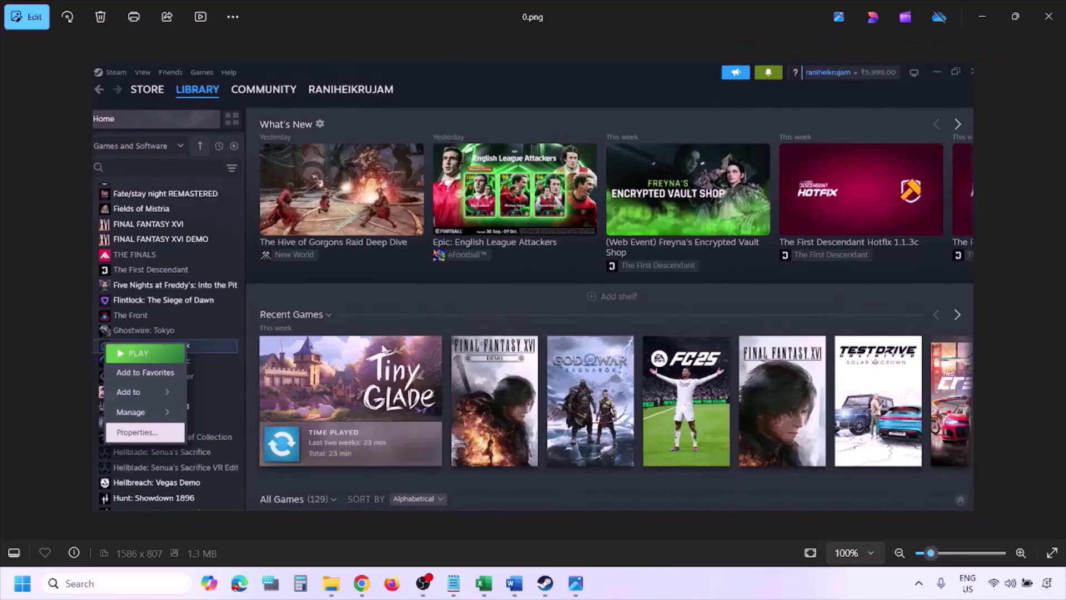
key("Right")
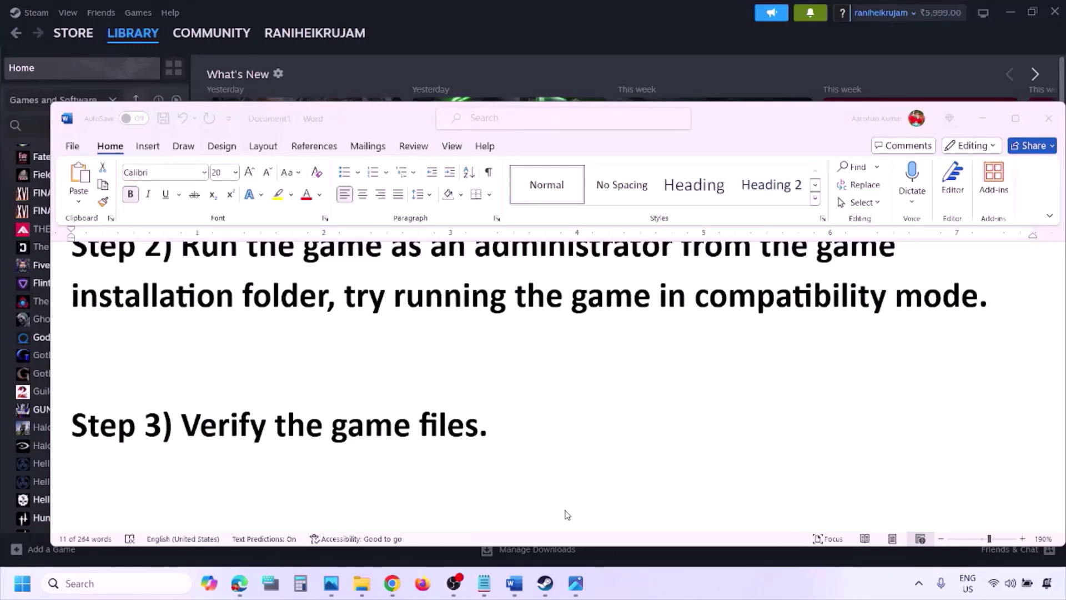
Read Step 4 in the Word notes about allowing the game exe and highlight the words "Windows Security"
scroll(566, 515, "down", 3)
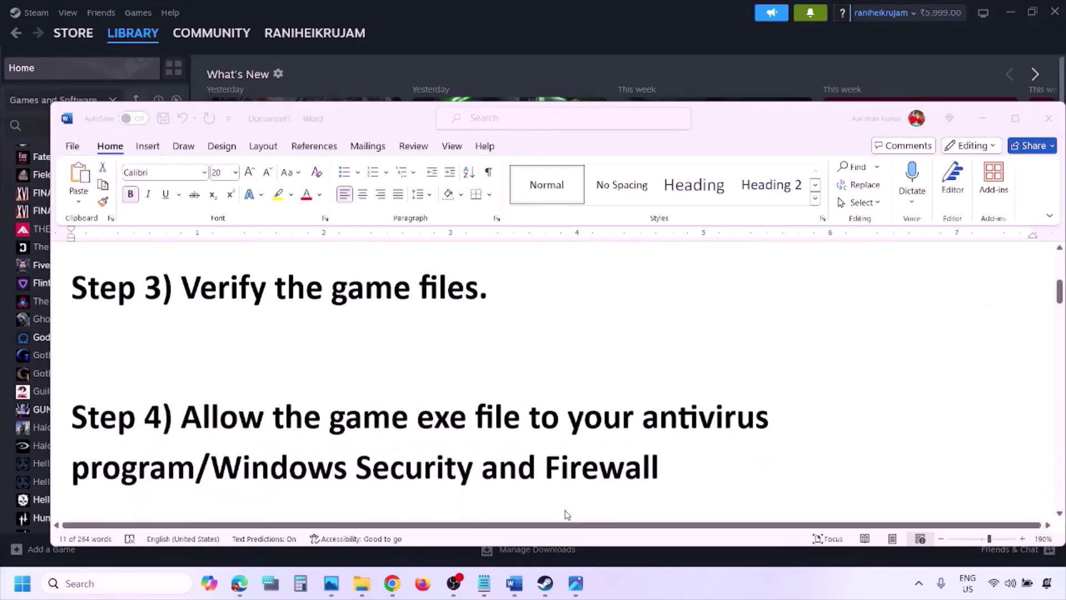
left_click(195, 443)
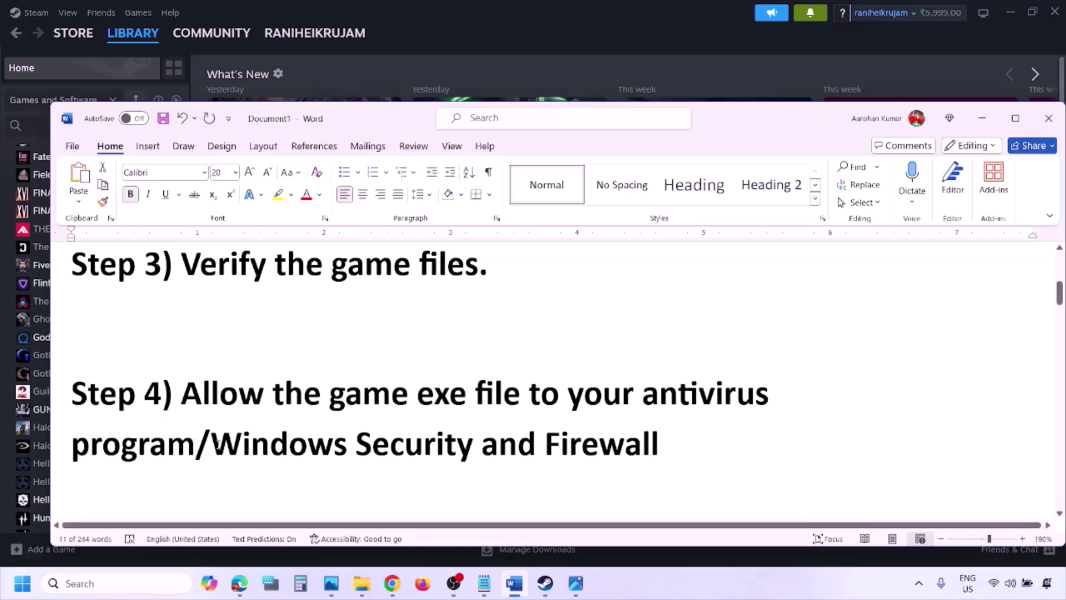
left_click_drag(216, 444, 481, 444)
Leave the Word notes and open the Privacy & security page of Windows Settings
left_click(708, 593)
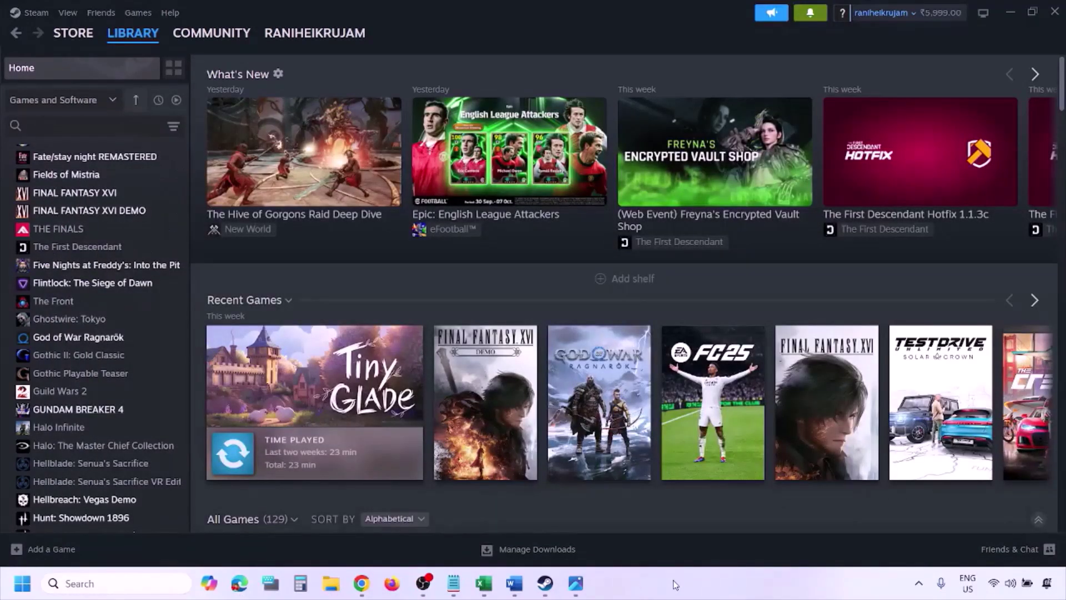
key("super+i")
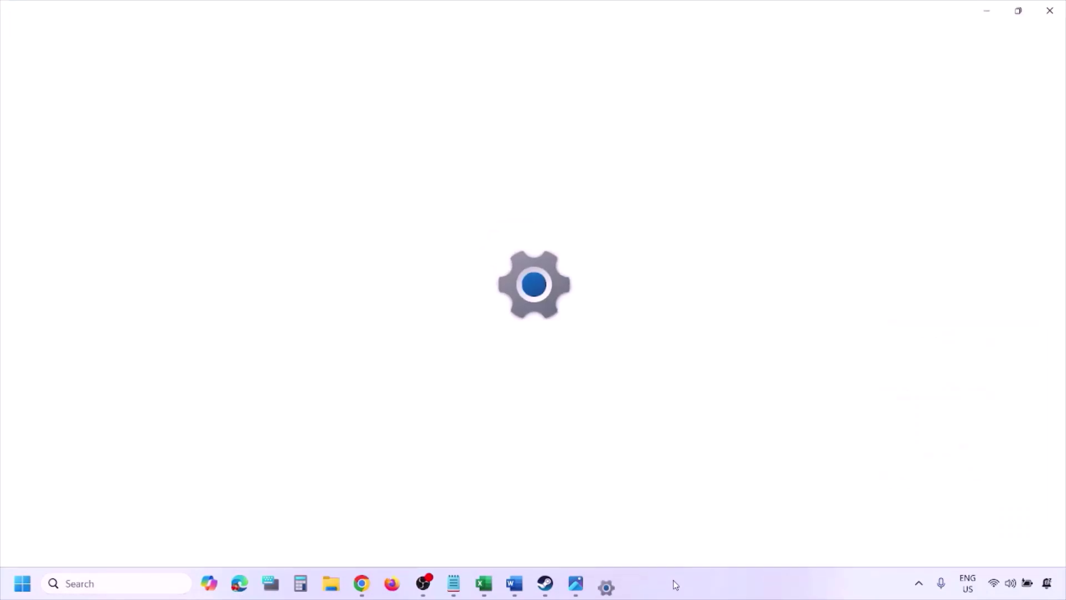
left_click(111, 436)
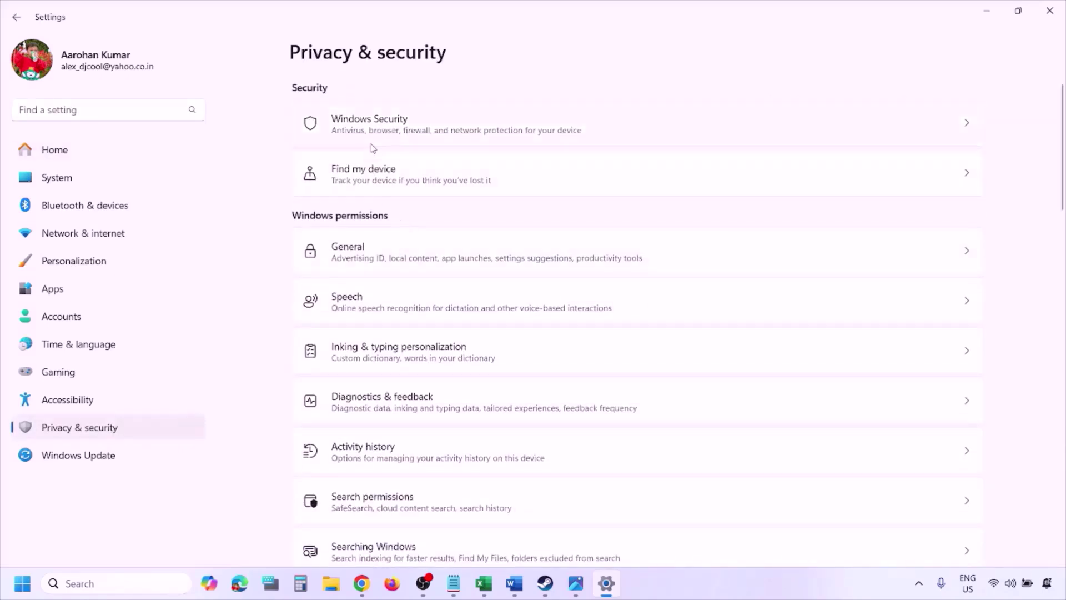
Open Ransomware protection in Windows Security's virus and threat settings and review the apps allowed through Controlled folder access
left_click(385, 132)
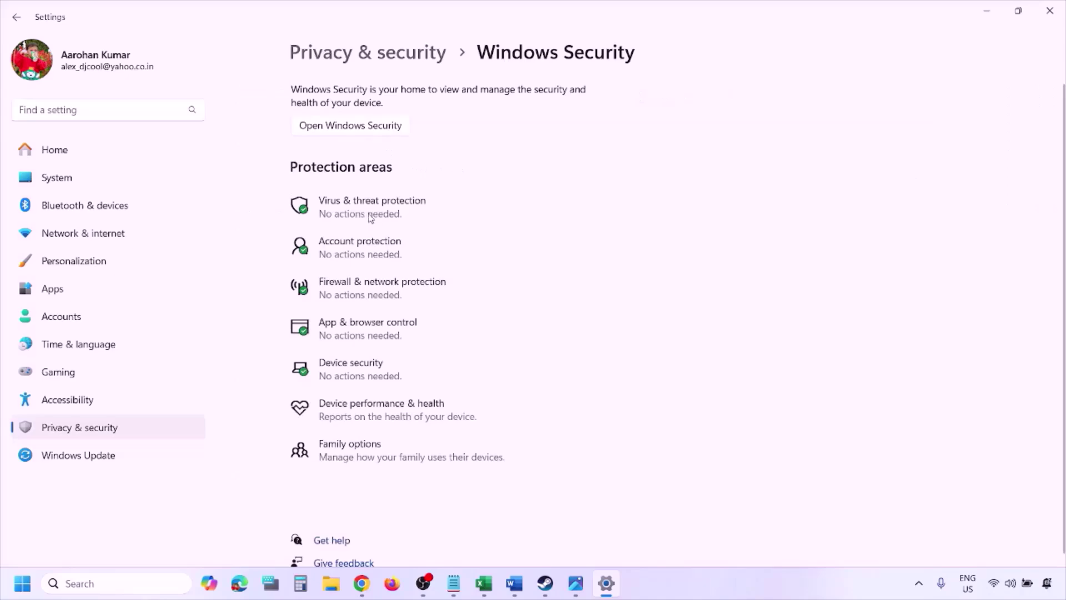
left_click(389, 212)
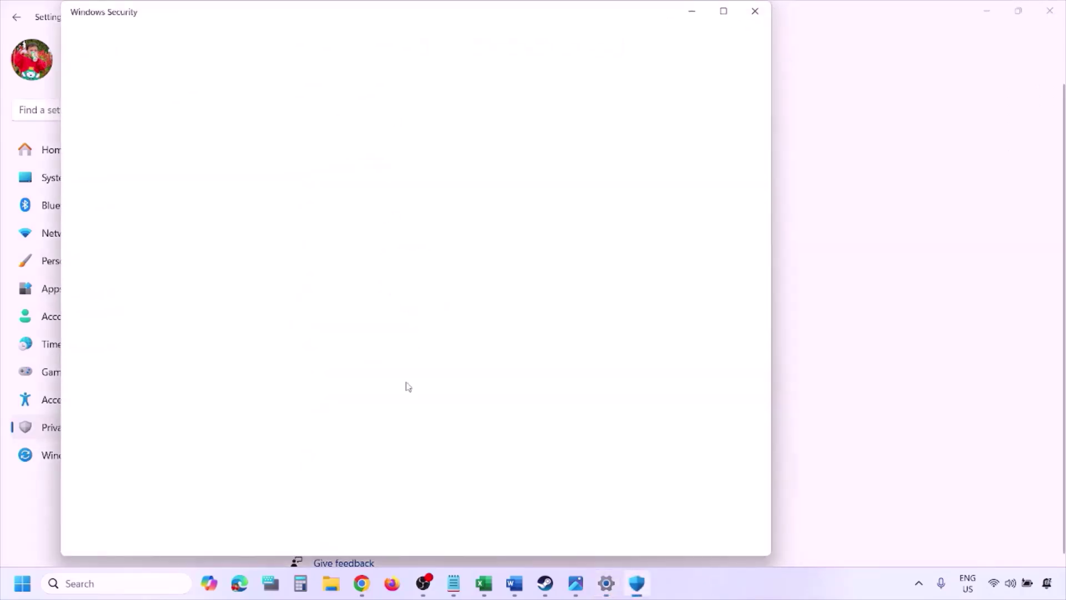
scroll(407, 385, "down", 3)
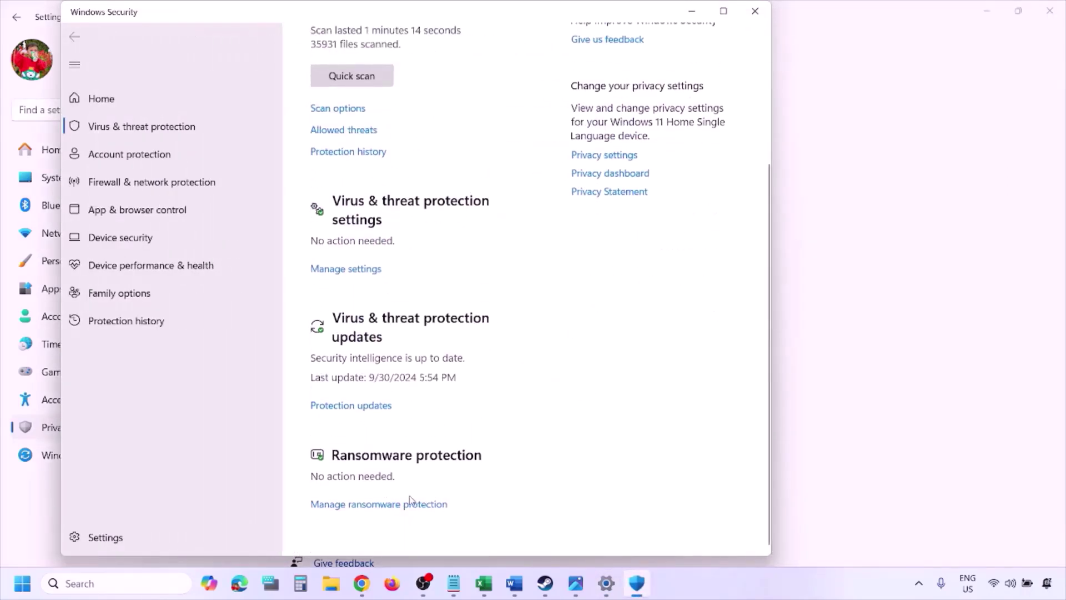
left_click(390, 504)
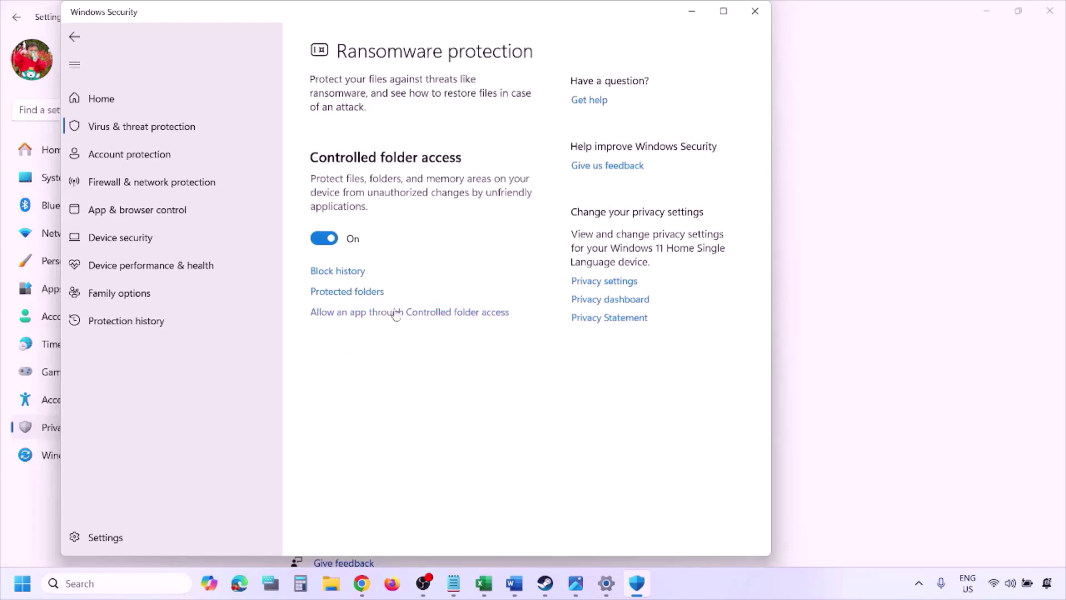
left_click(398, 313)
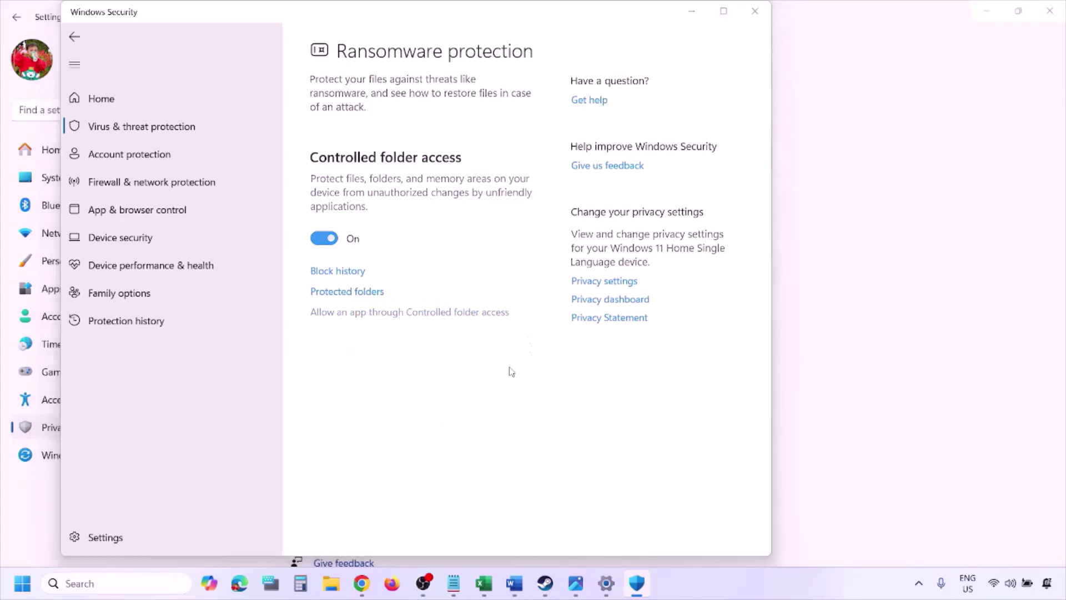
scroll(417, 204, "down", 4)
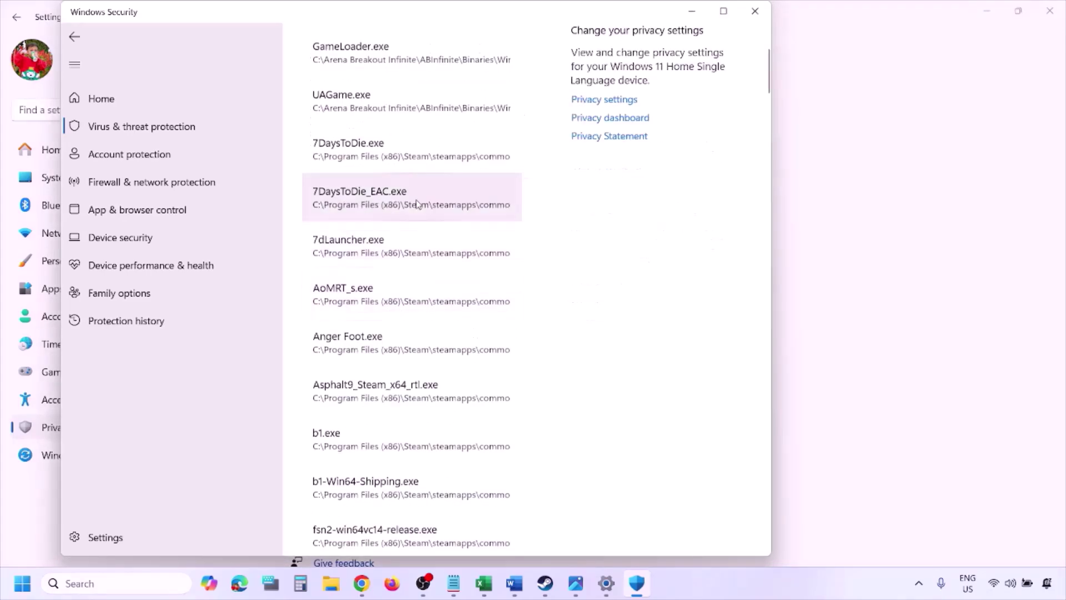
scroll(418, 204, "up", 4)
Start adding an allowed app, browse to C:\Program Files (x86)\Steam\steamapps, and cancel without choosing a file
left_click(394, 188)
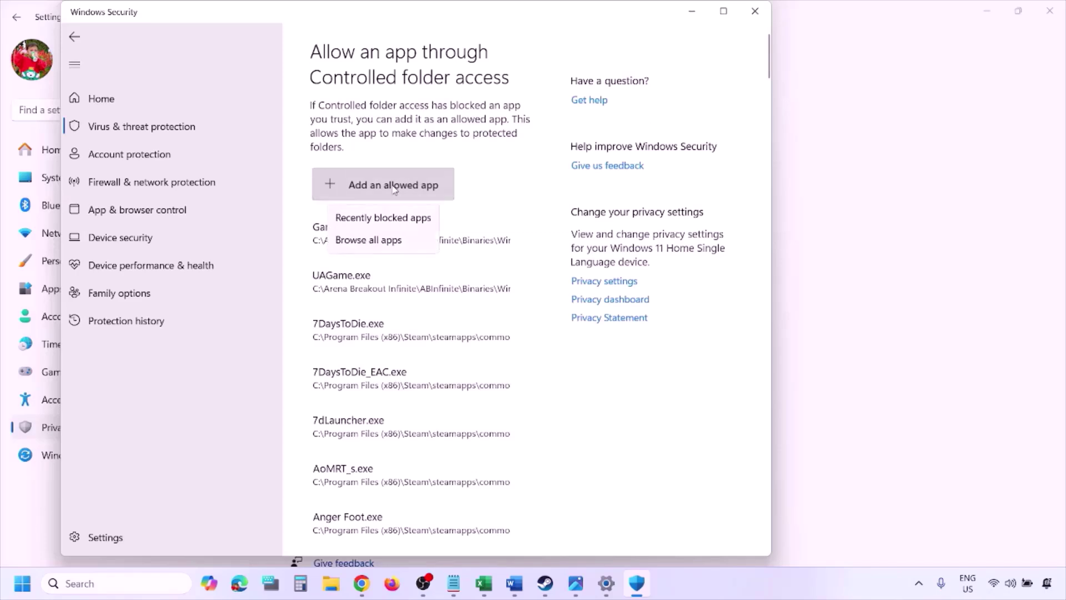
left_click(398, 240)
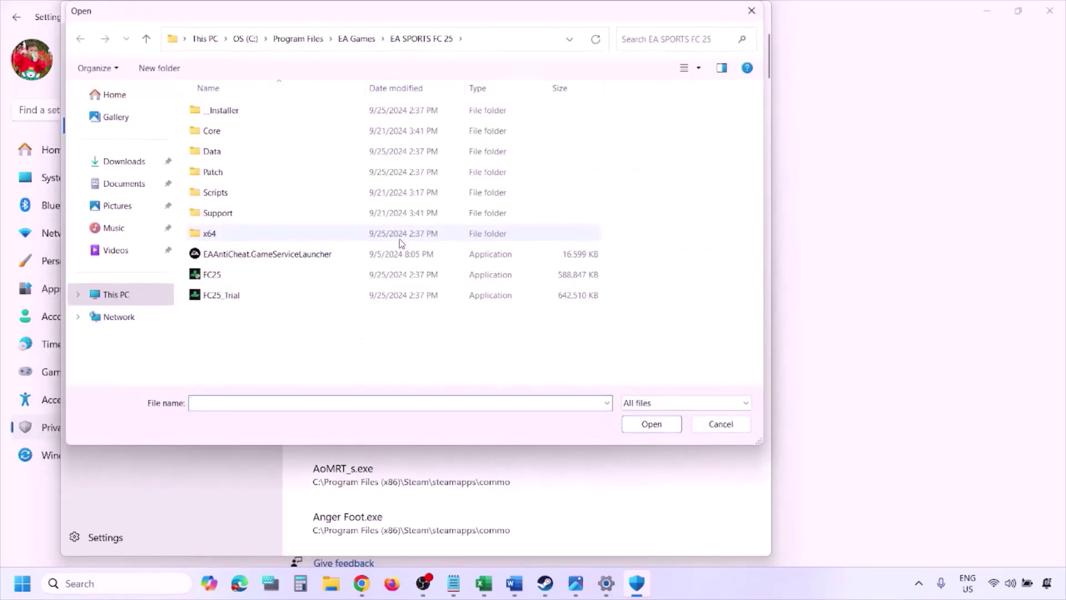
left_click(116, 294)
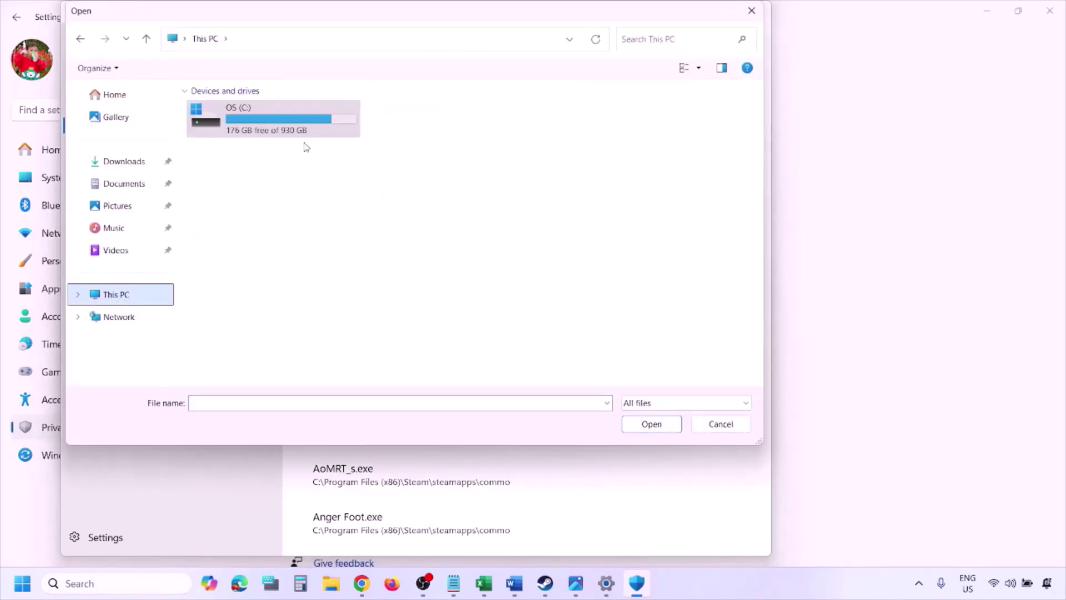
double_click(279, 127)
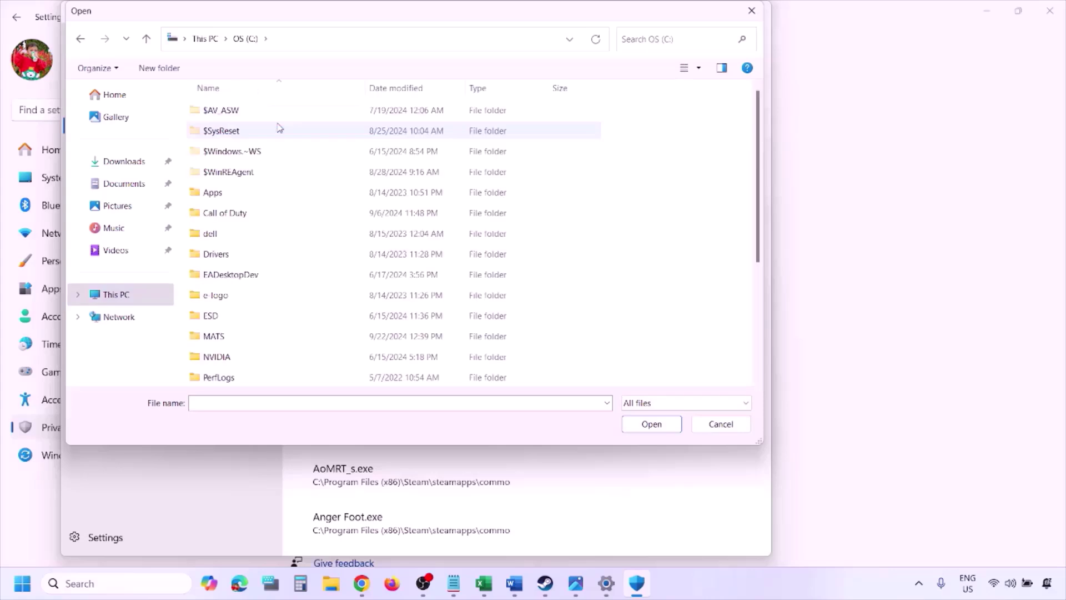
scroll(279, 139, "down", 3)
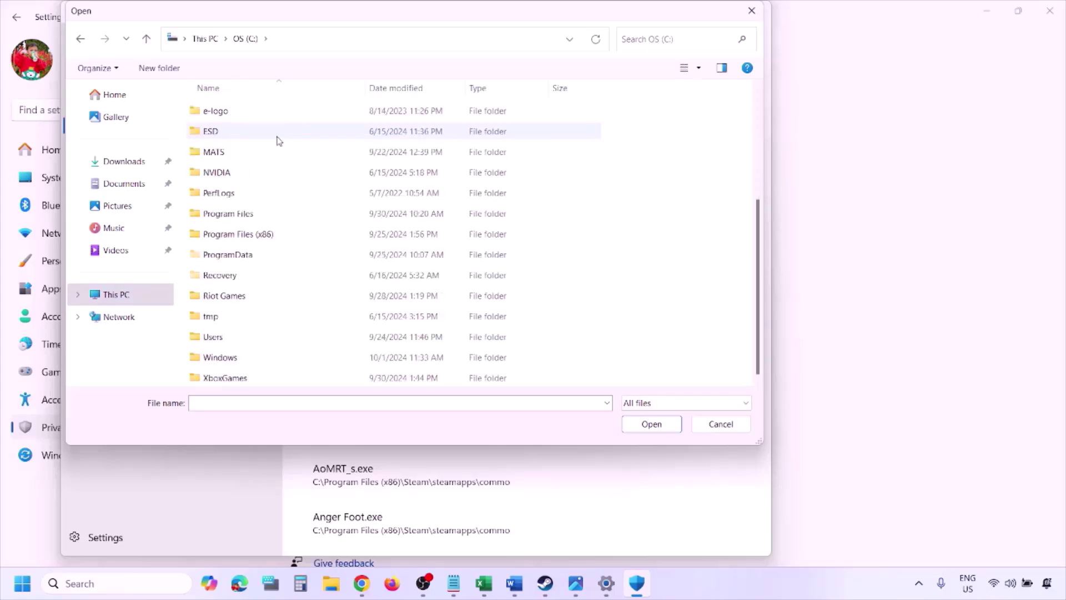
double_click(268, 234)
scroll(268, 233, "down", 8)
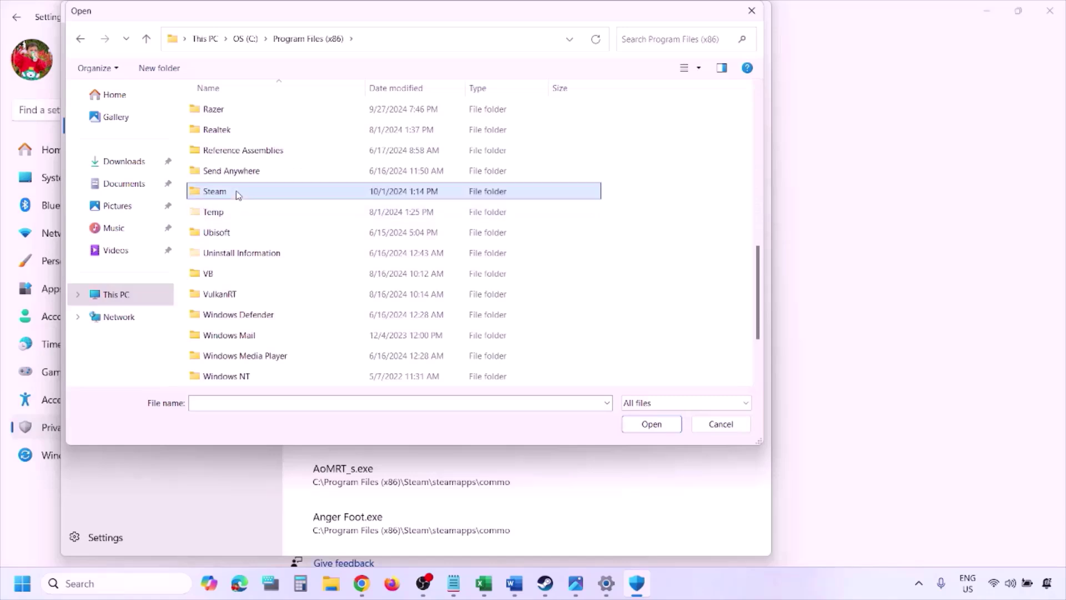
double_click(238, 191)
scroll(246, 244, "down", 4)
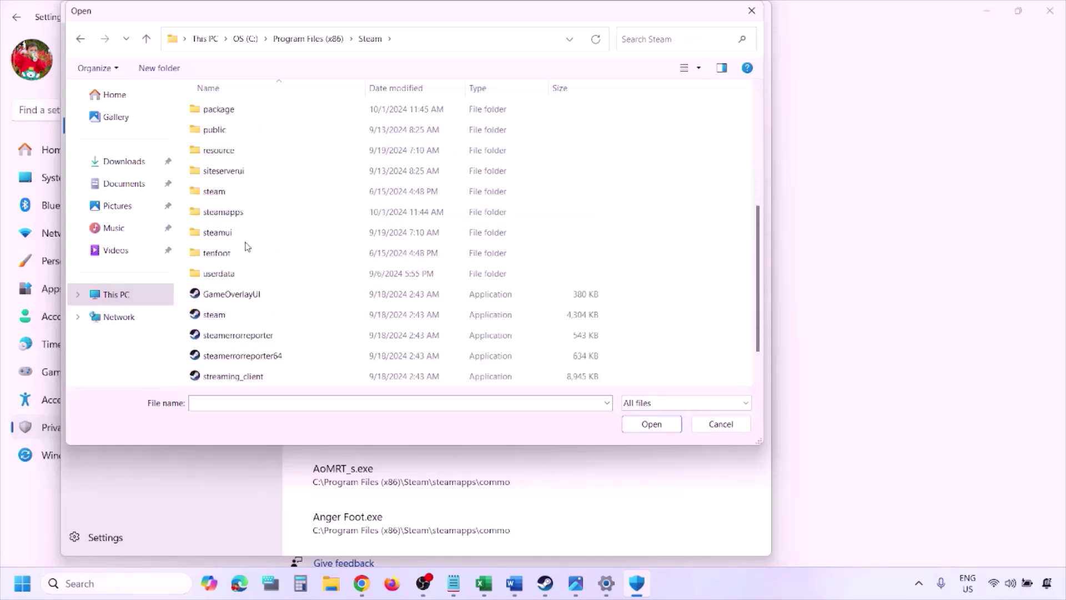
double_click(242, 215)
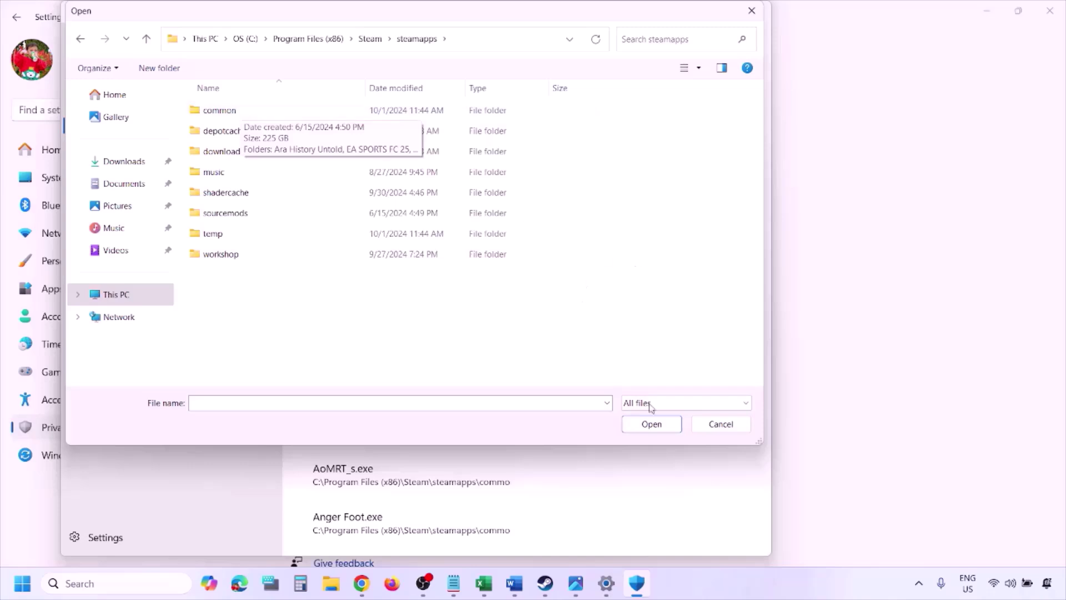
left_click(718, 427)
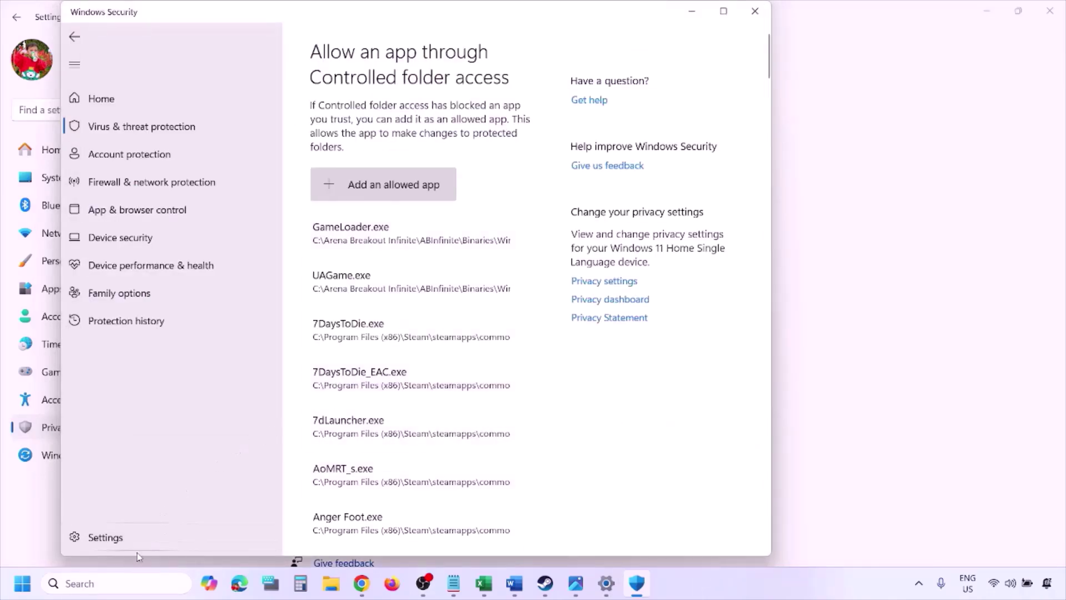
Open Control Panel and go to the list of apps allowed through Windows Defender Firewall
left_click(109, 583)
type("ontrol")
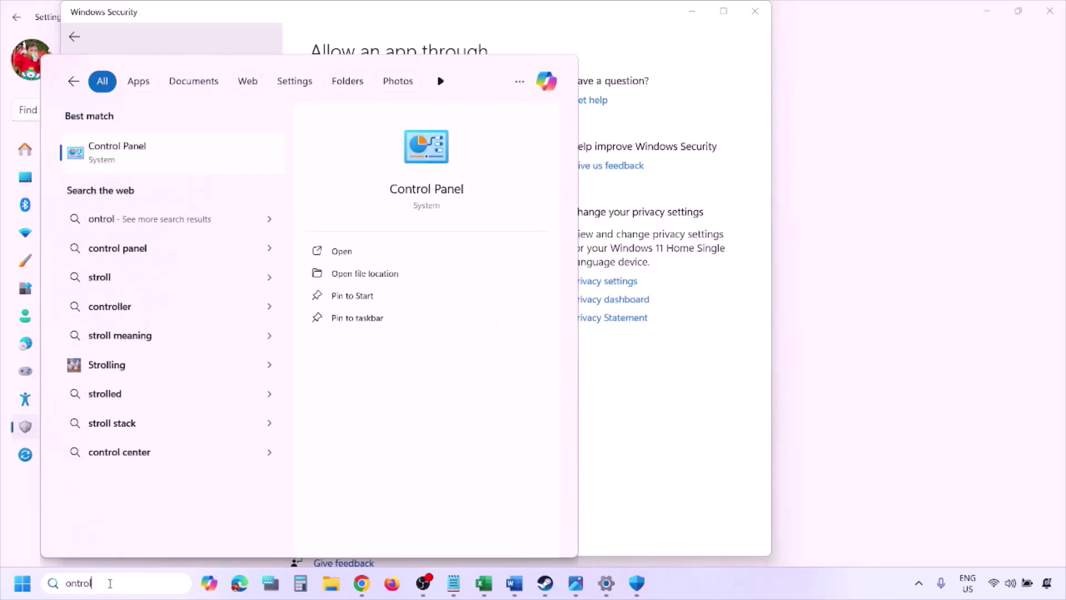
key("Return")
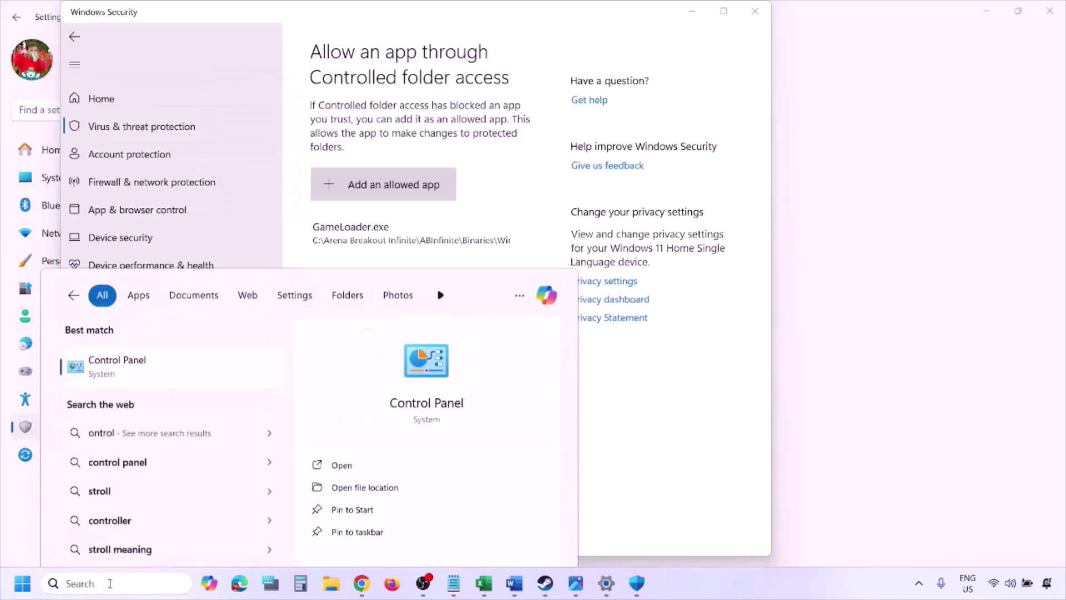
left_click(367, 112)
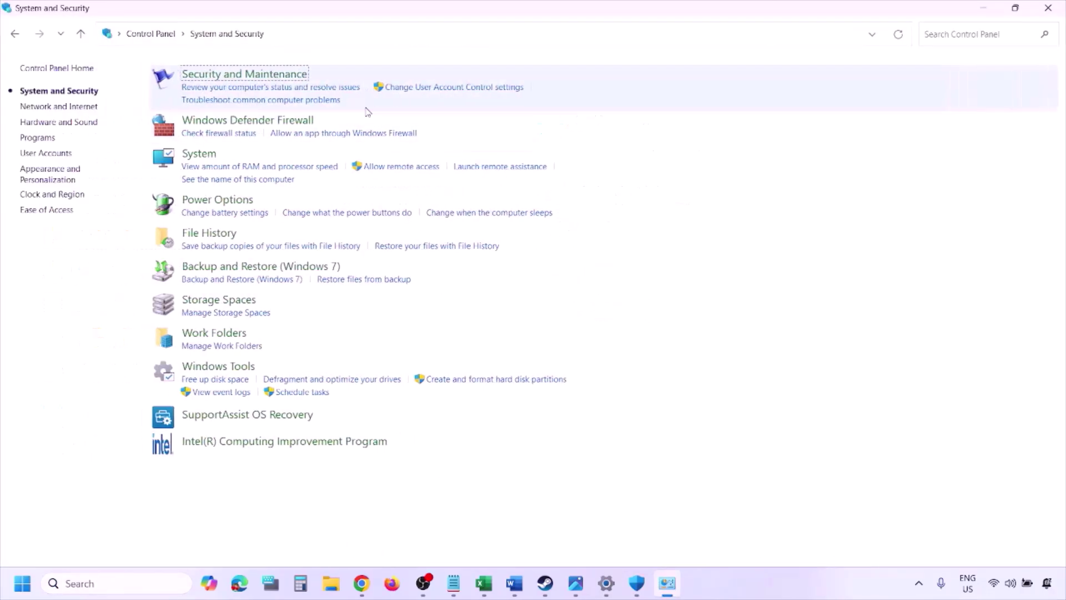
left_click(287, 121)
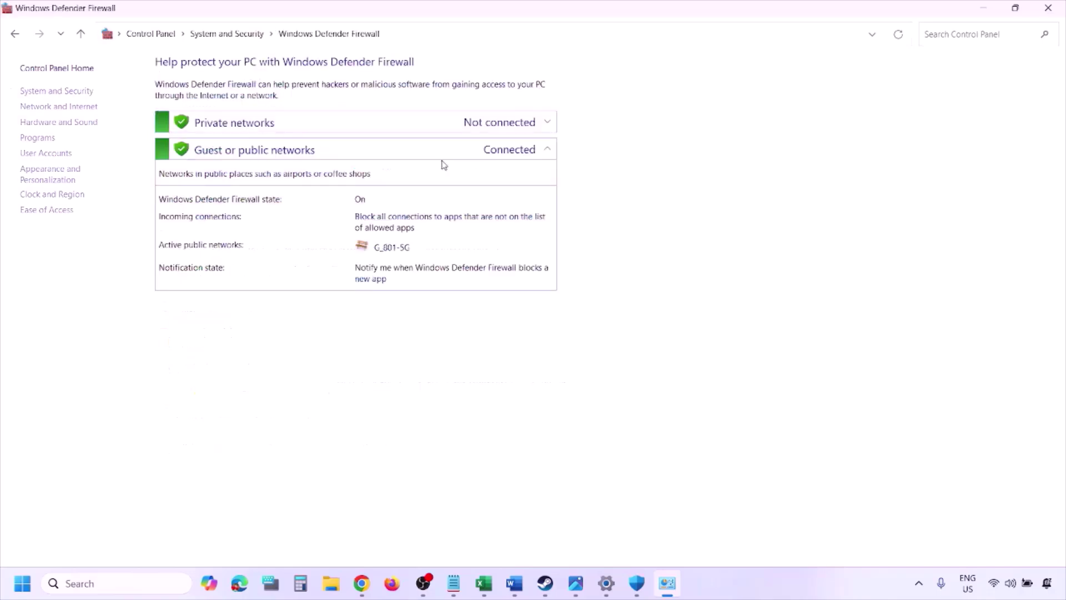
left_click(72, 103)
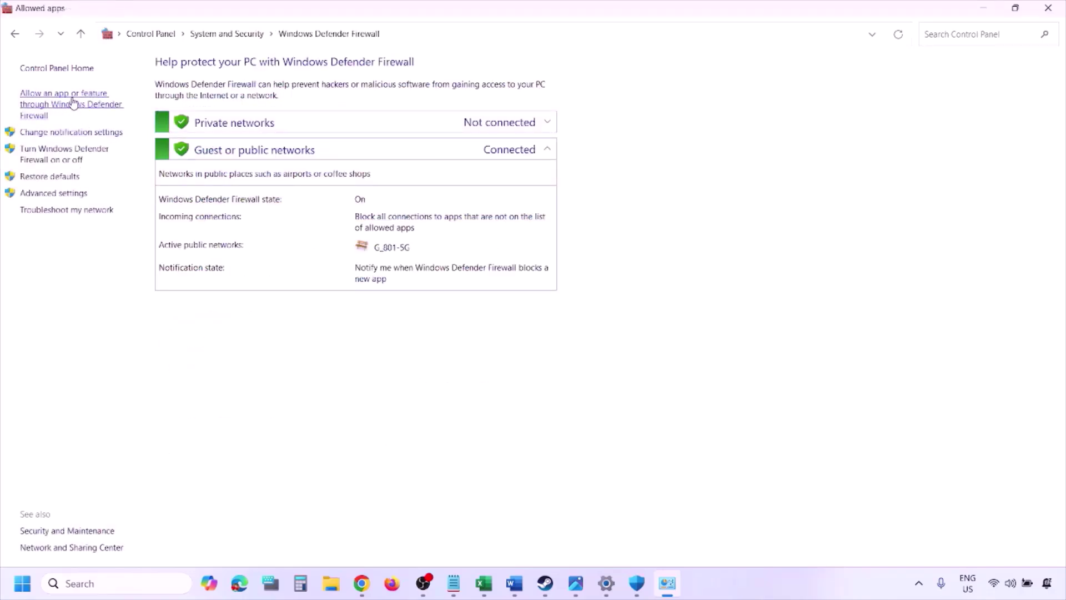
Unlock the firewall's allowed apps list, browse This PC for another app to allow, and close everything without adding one
left_click(716, 107)
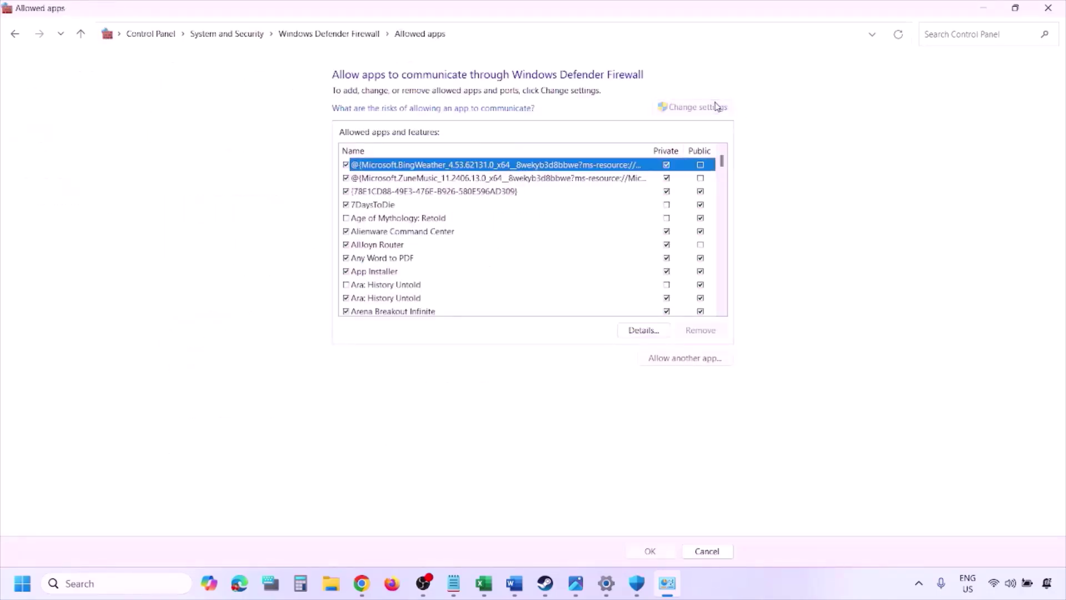
left_click(686, 359)
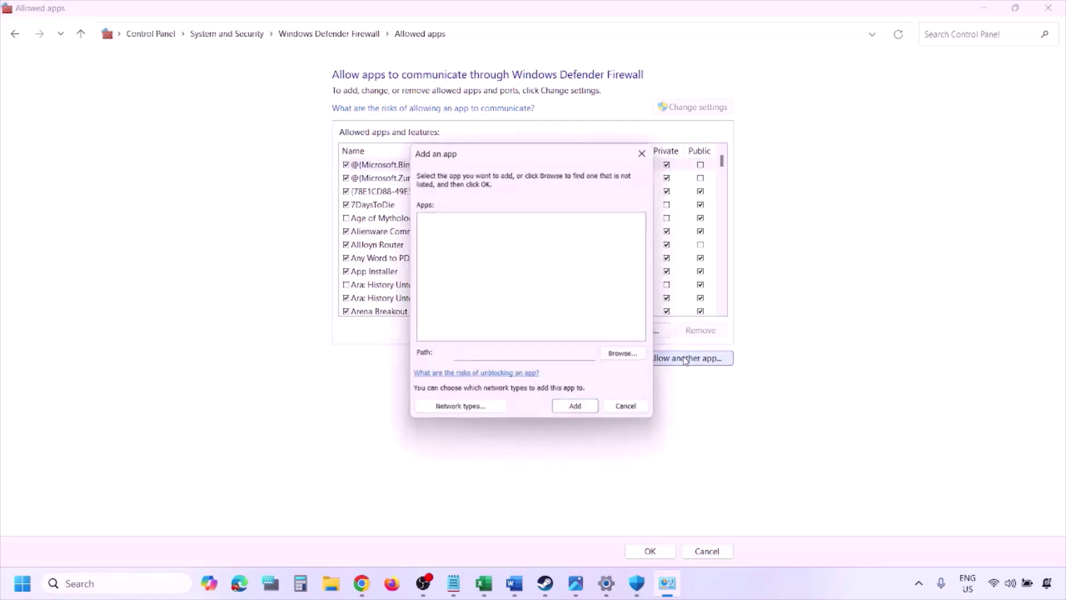
left_click(627, 357)
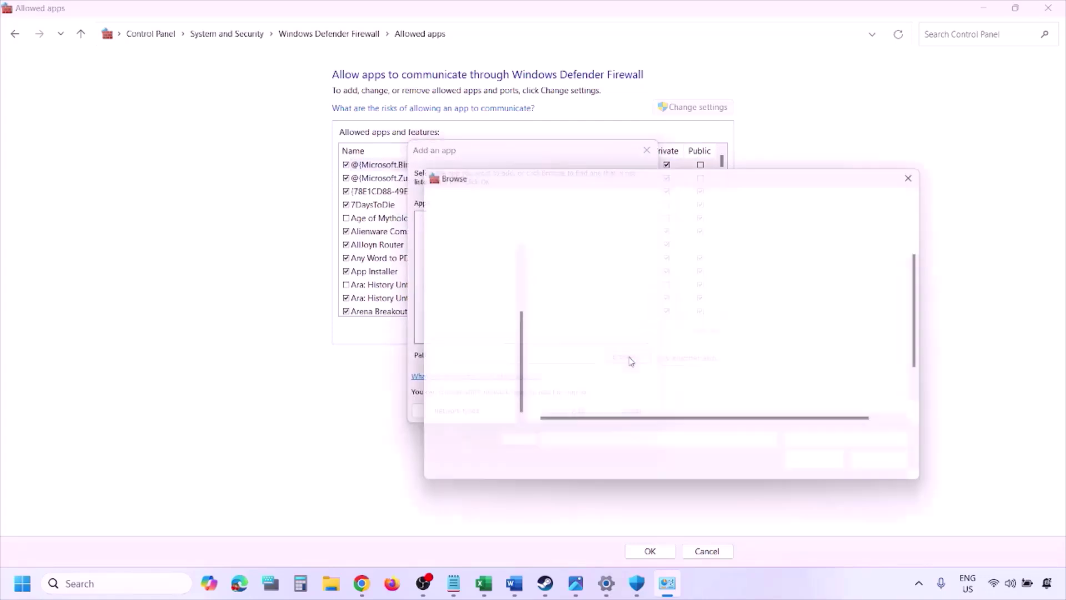
left_click(489, 366)
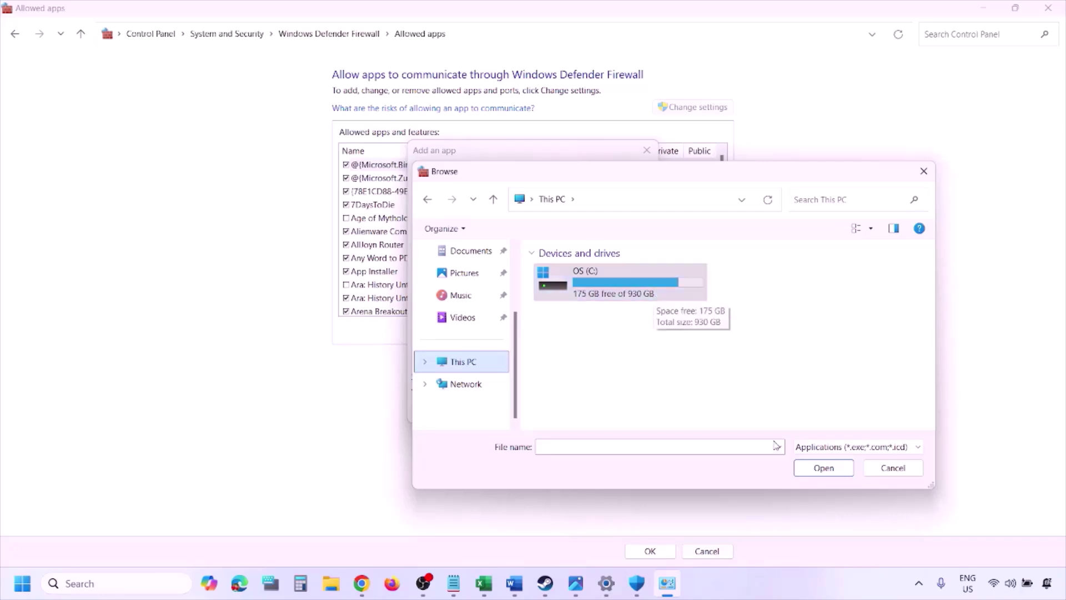
left_click(880, 476)
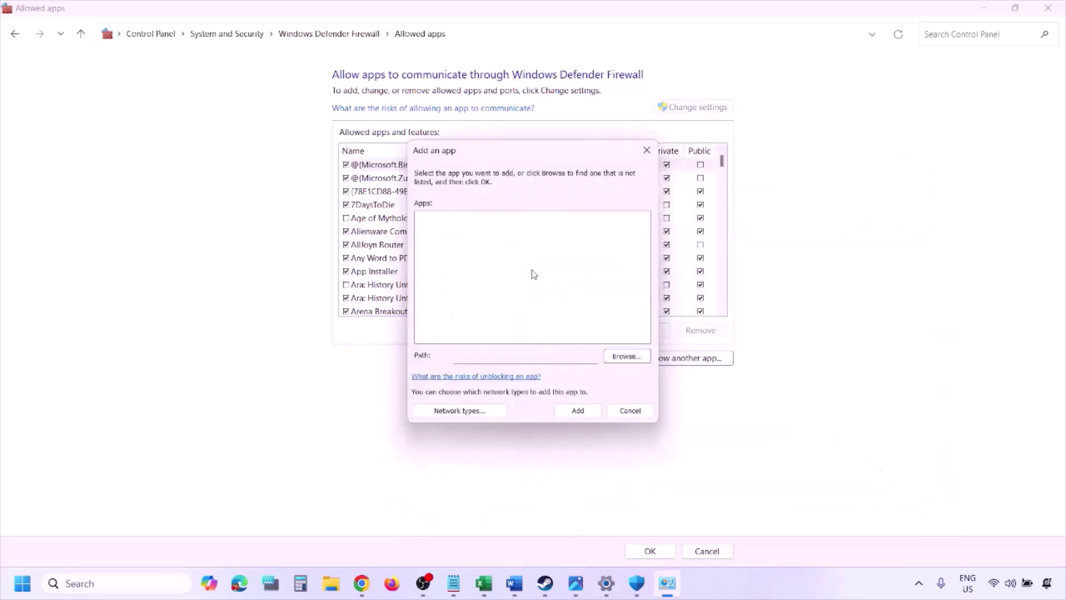
left_click(621, 412)
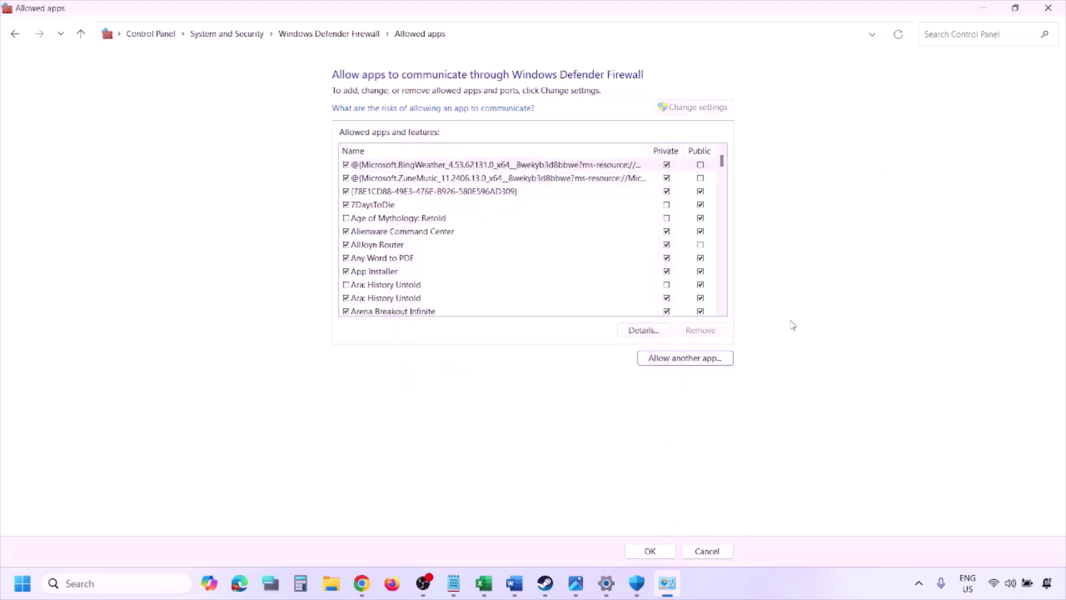
left_click(1048, 8)
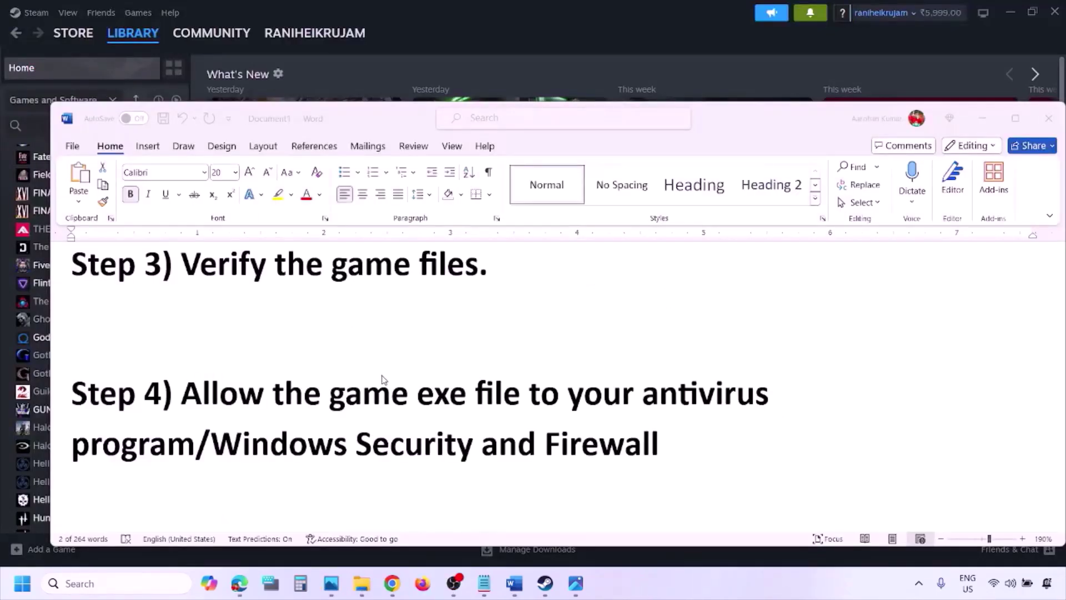
Read Step 5 in the Word notes on a clean graphics driver installation and highlight parts of the NVIDIA and AMD links
scroll(381, 382, "down", 3)
scroll(348, 399, "down", 2)
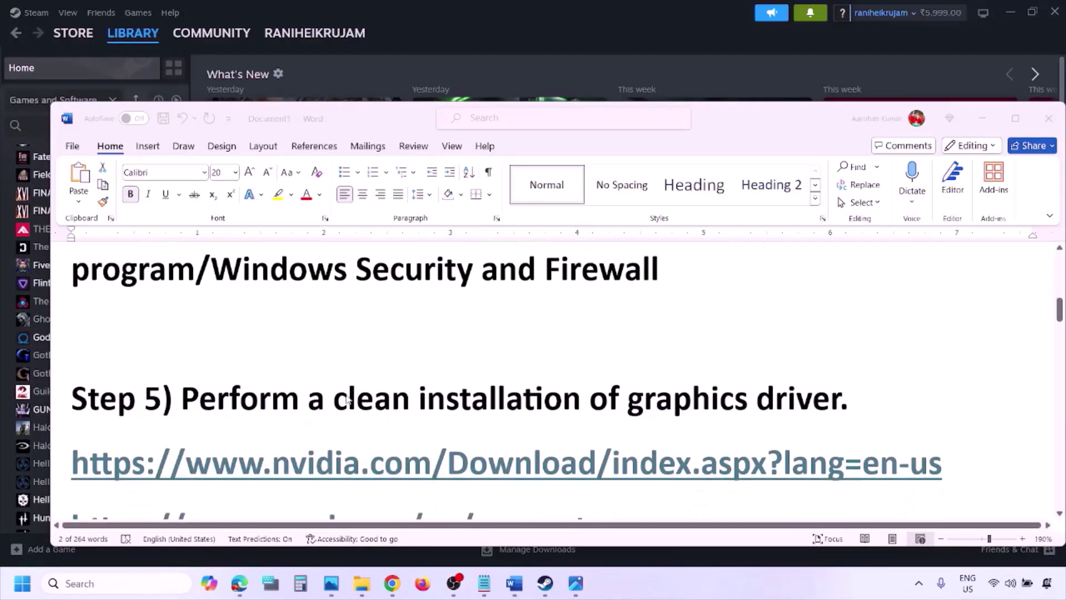
double_click(263, 362)
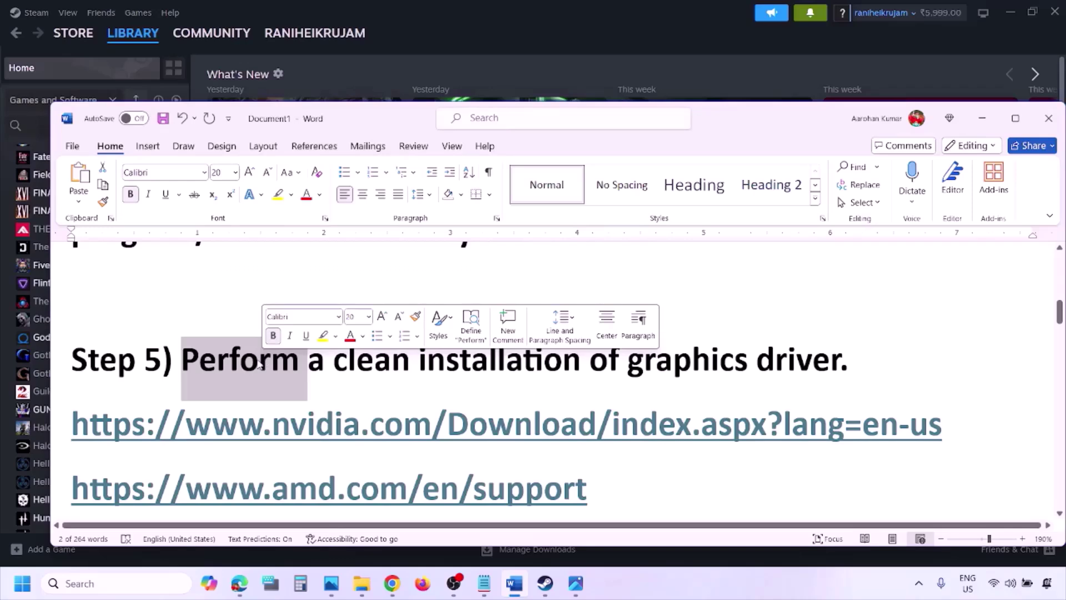
left_click_drag(237, 433, 380, 433)
scroll(380, 433, "down", 1)
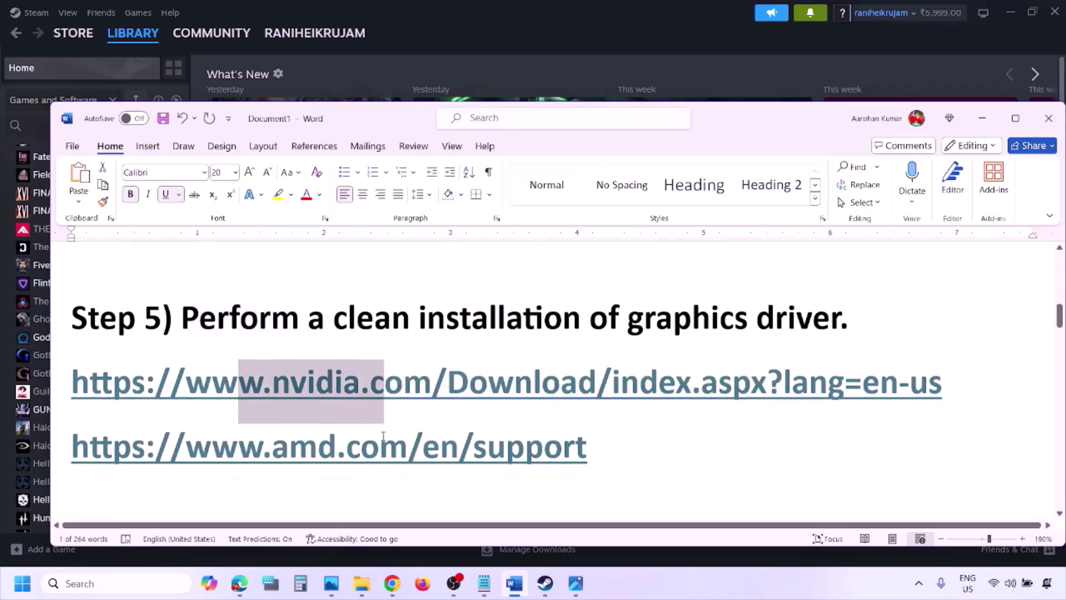
left_click_drag(239, 444, 441, 447)
left_click_drag(514, 471, 631, 480)
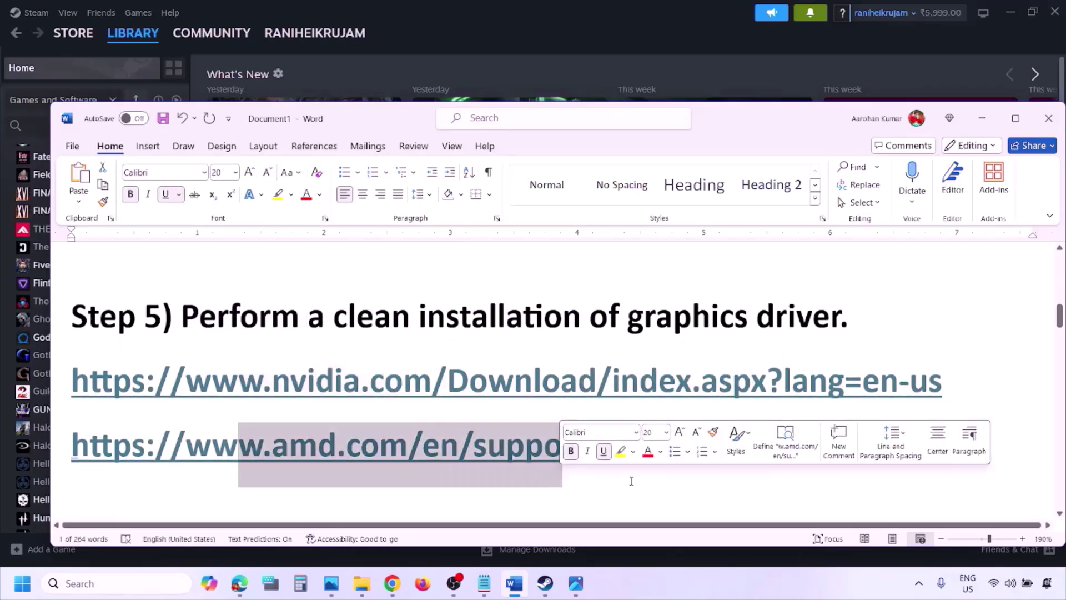
Switch to the NVIDIA drivers page in Chrome and choose Windows 11 as the operating system in the manual driver search
left_click(701, 575)
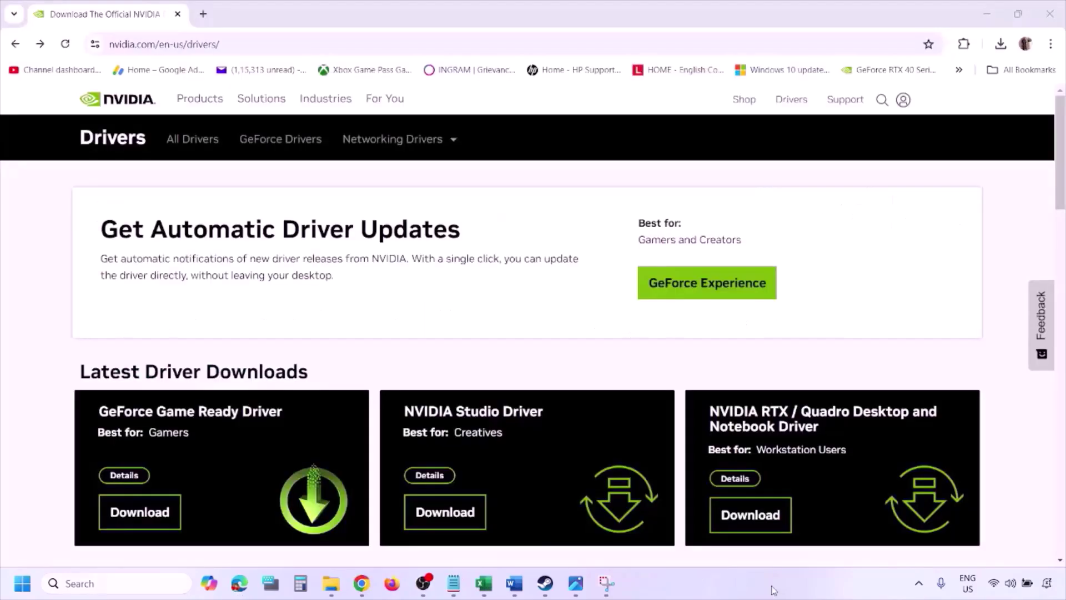
scroll(249, 339, "down", 8)
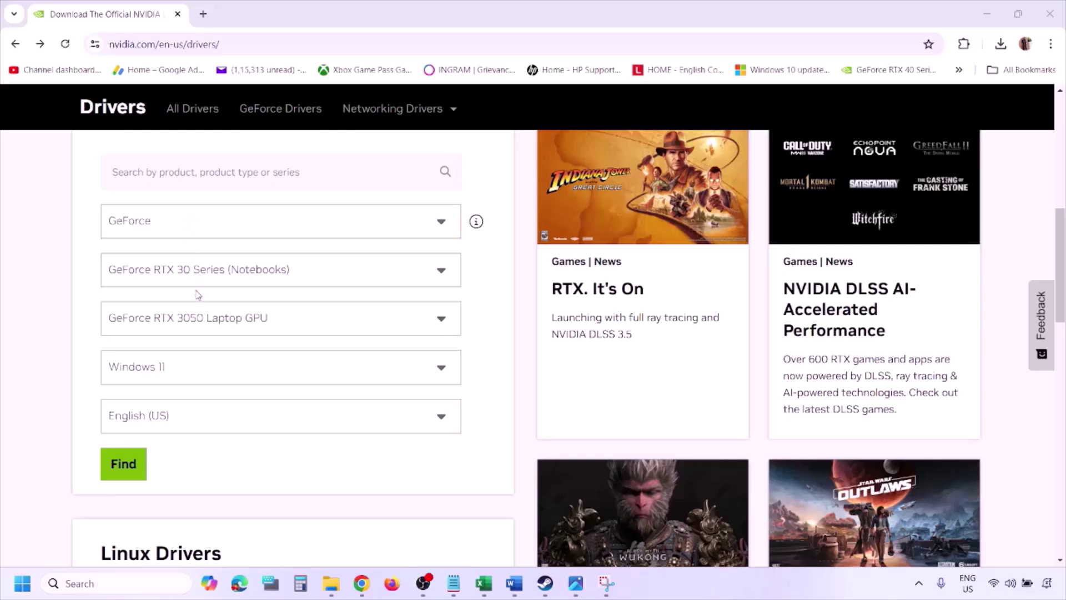
left_click(175, 370)
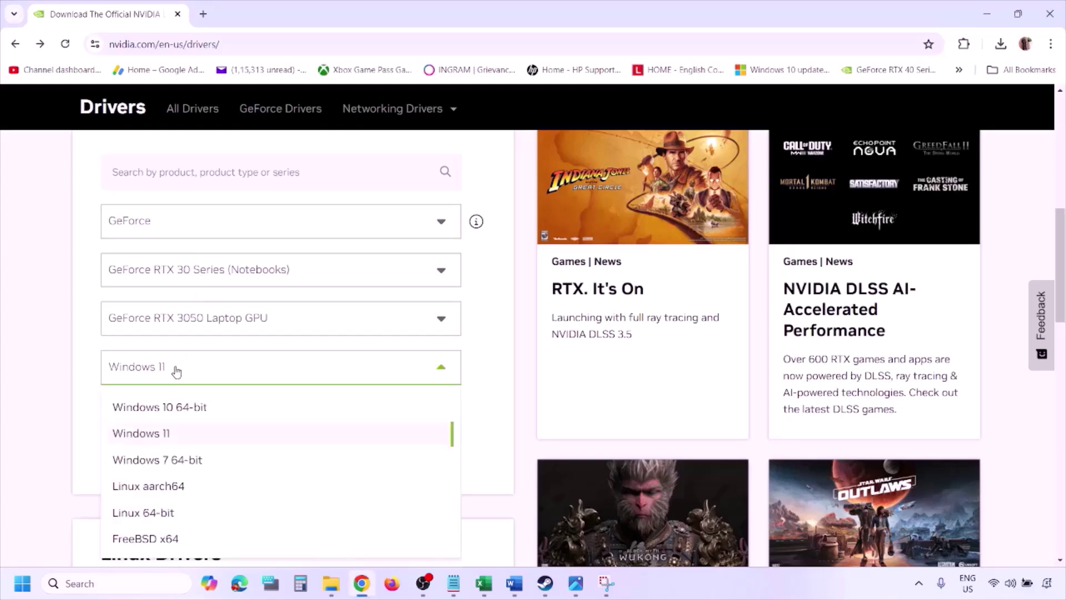
left_click(155, 438)
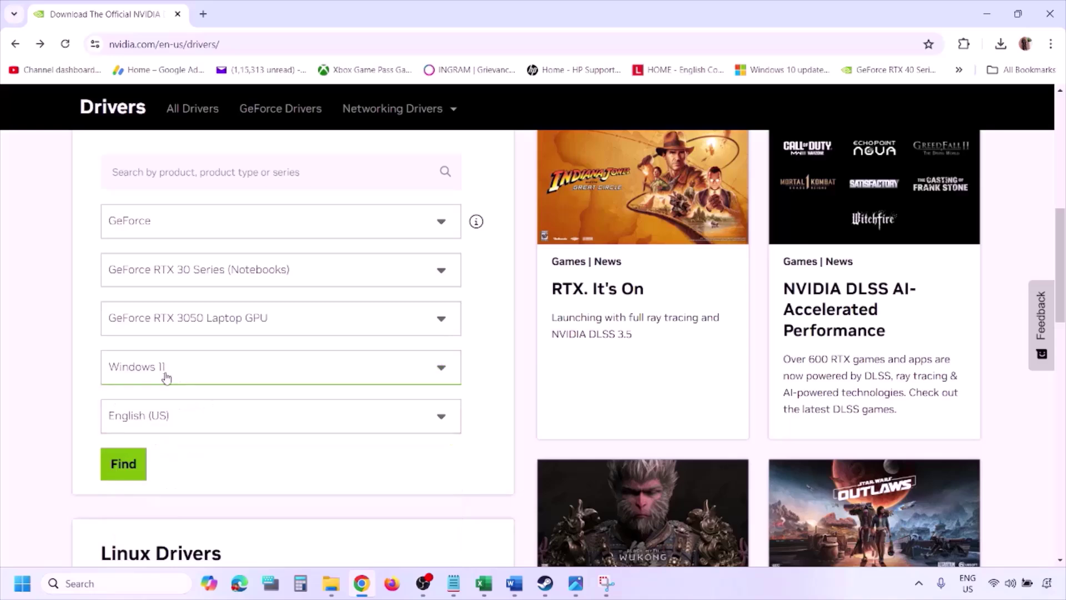
Run the NVIDIA driver search, switch to Photos and view screenshots 1.png through 5.png on downloading and clean-installing the driver
left_click(125, 464)
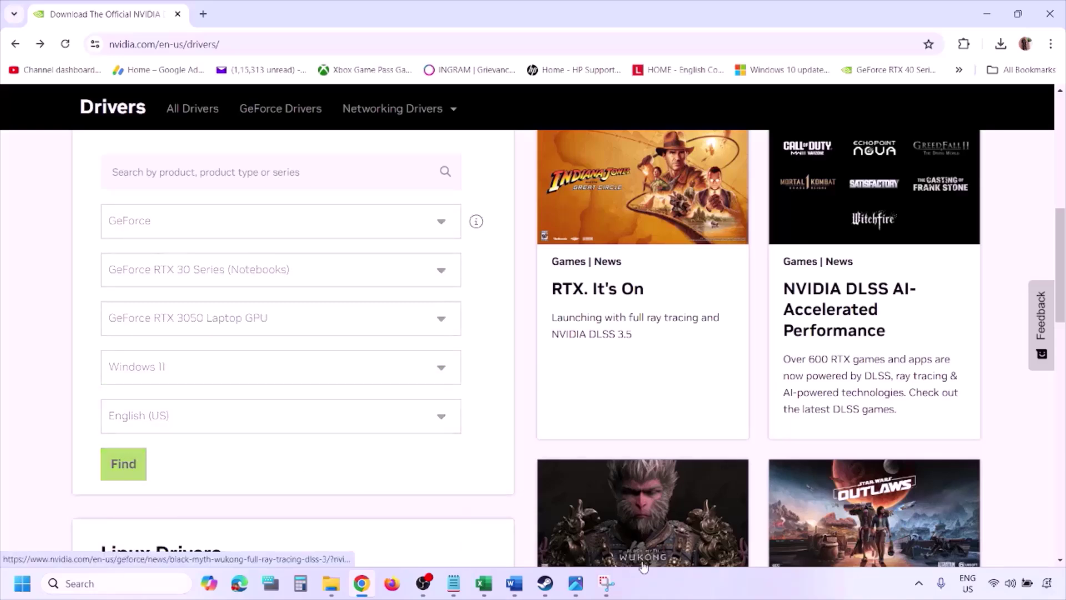
left_click(576, 589)
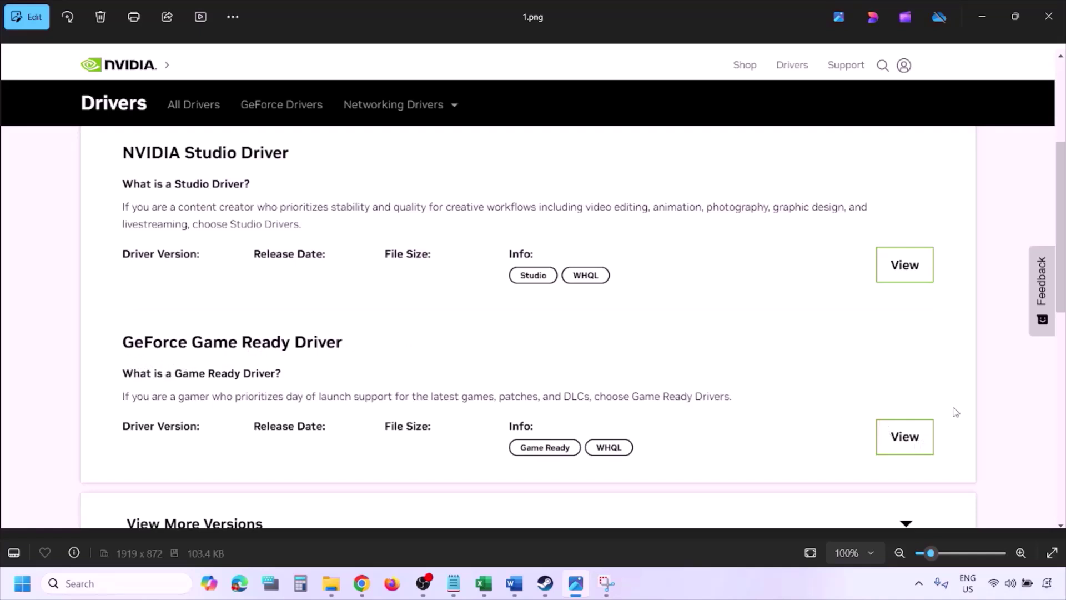
key("Right")
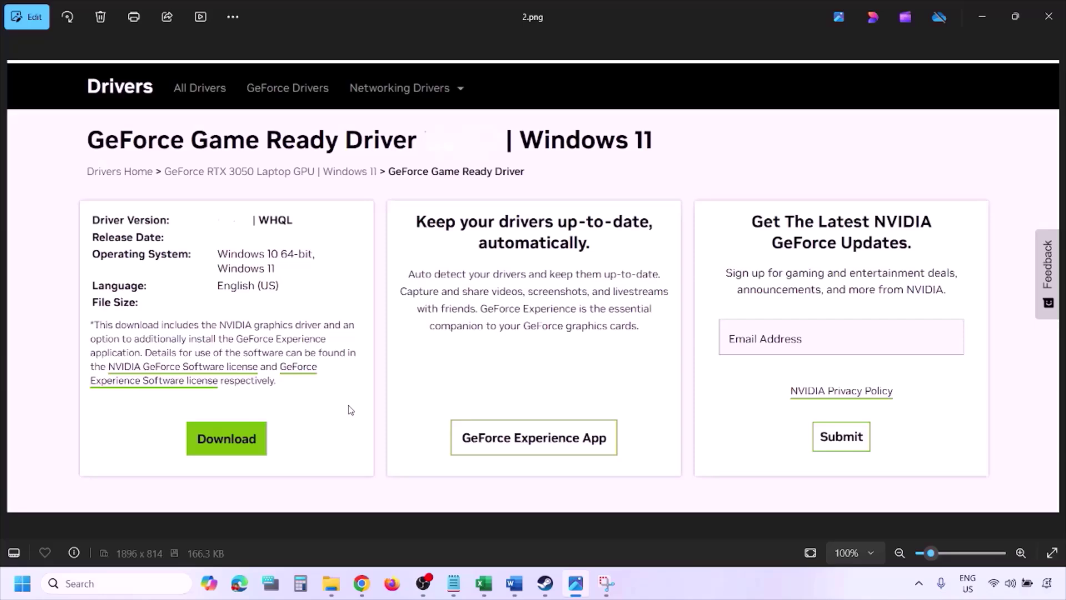
key("Right")
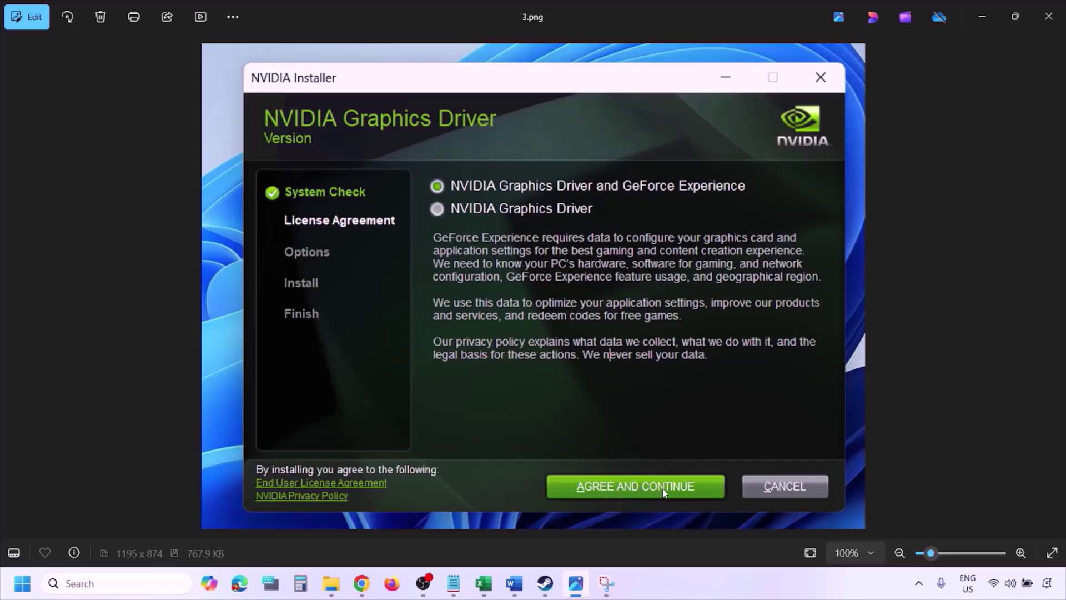
key("Right")
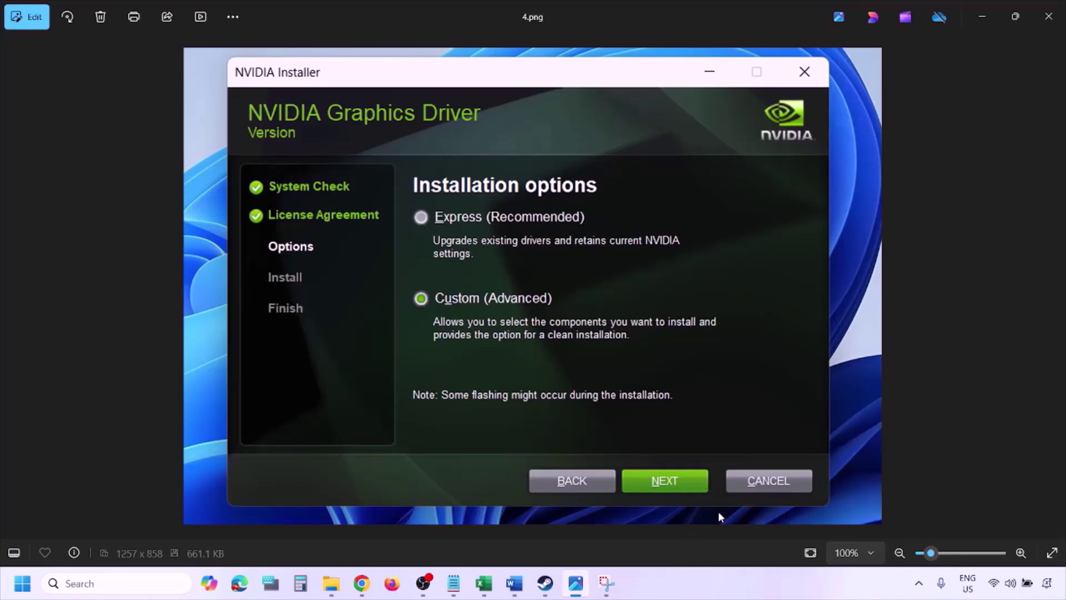
key("Right")
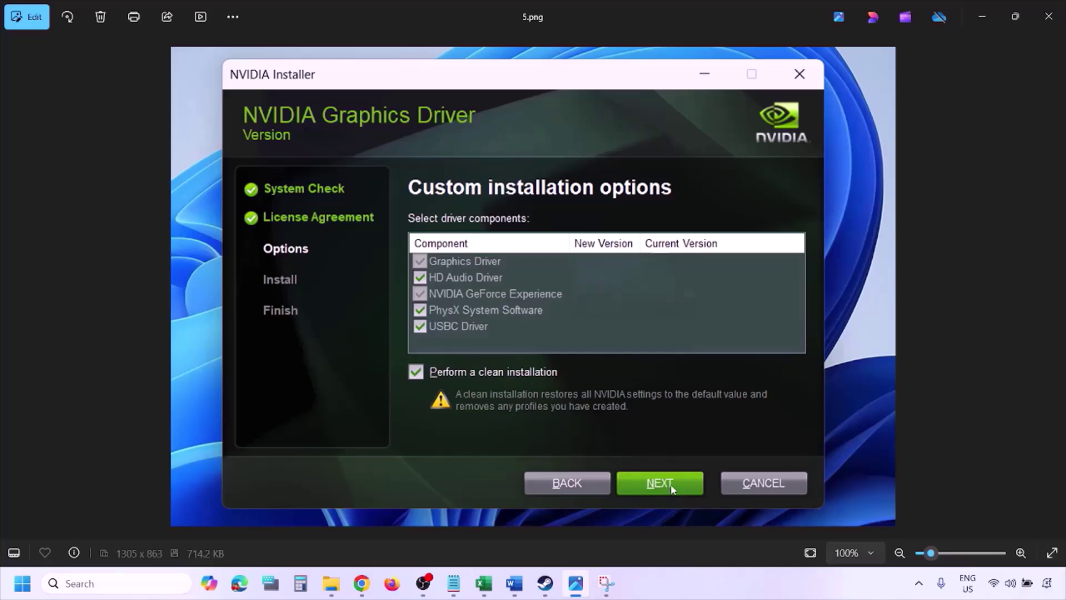
Bring up the Start menu's Restart option and dismiss it without restarting
left_click(22, 583)
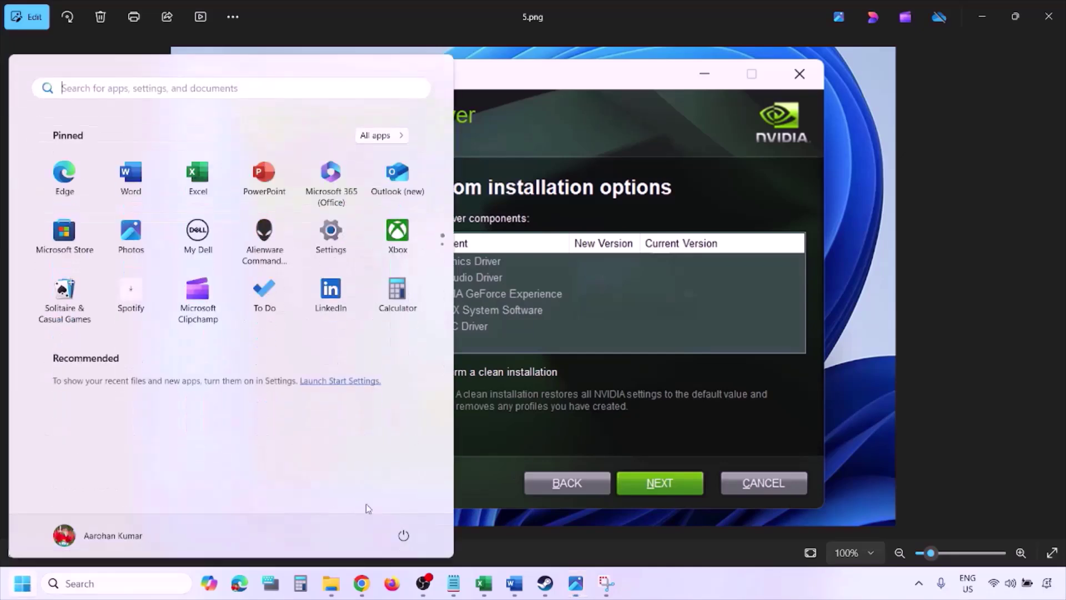
left_click(404, 536)
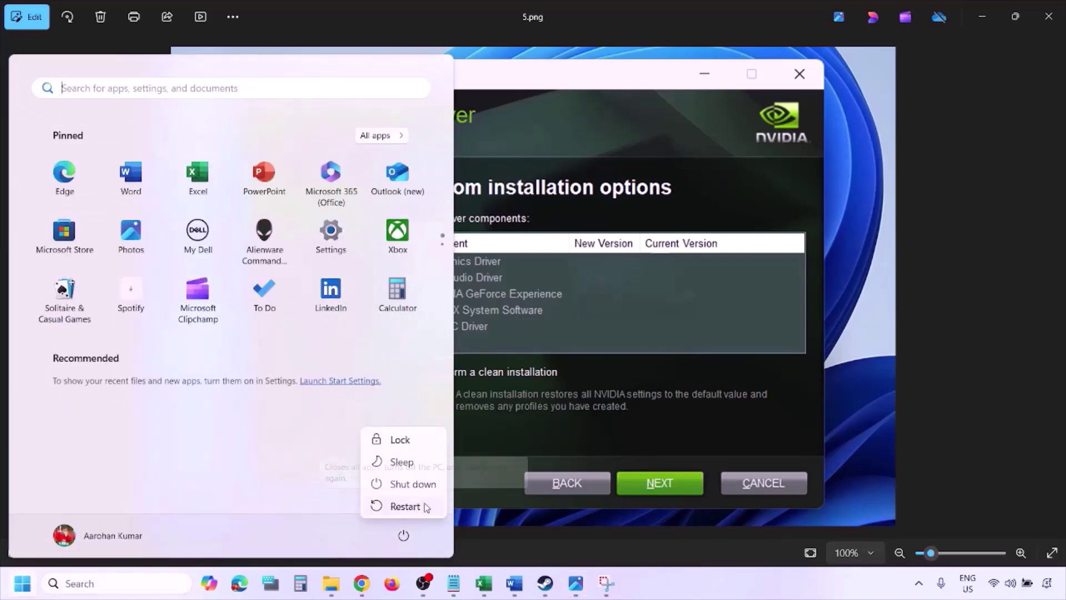
left_click(727, 594)
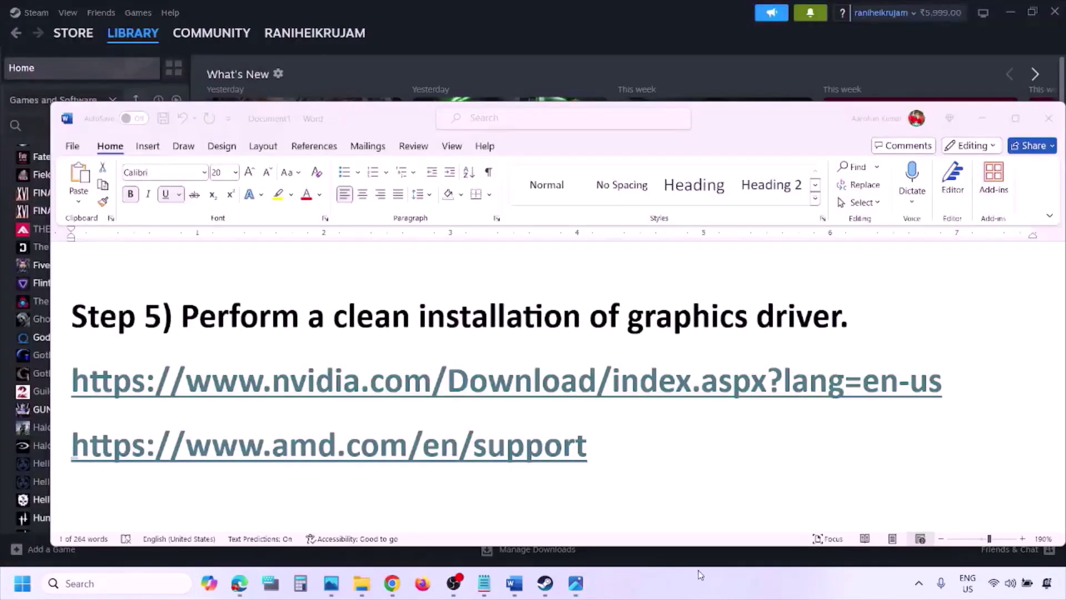
Highlight the AMD support link under Step 5 in the Word notes and bring up the power options without restarting
left_click(630, 446)
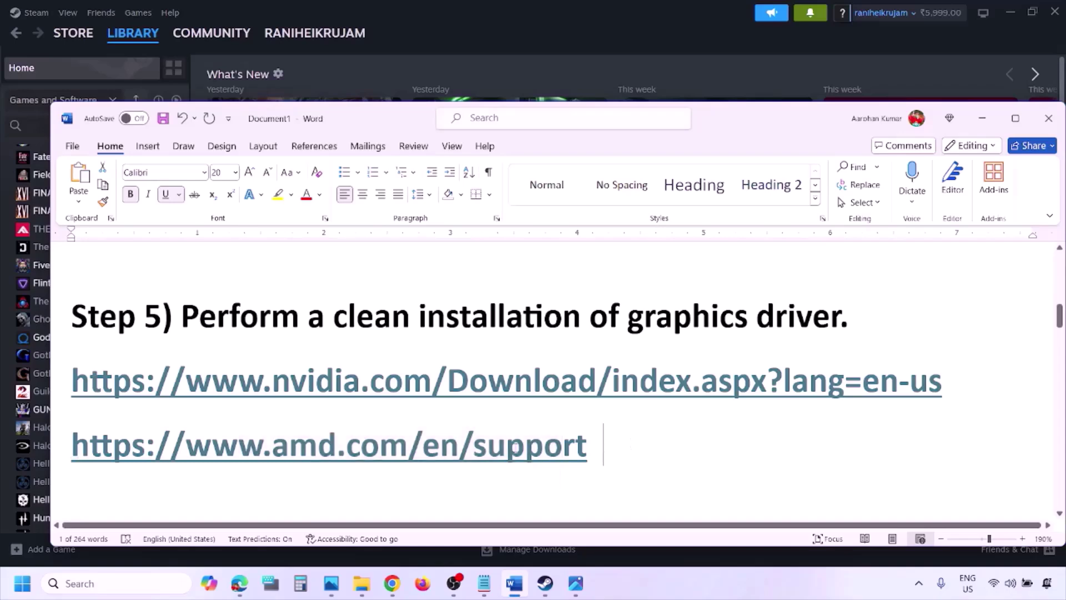
left_click_drag(606, 447, 211, 437)
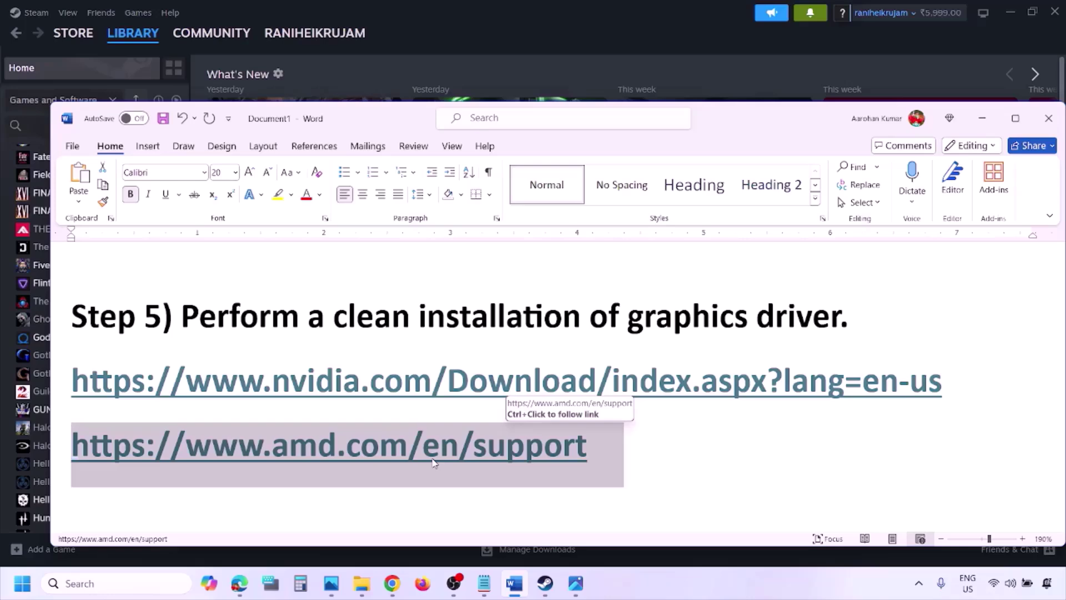
left_click(22, 583)
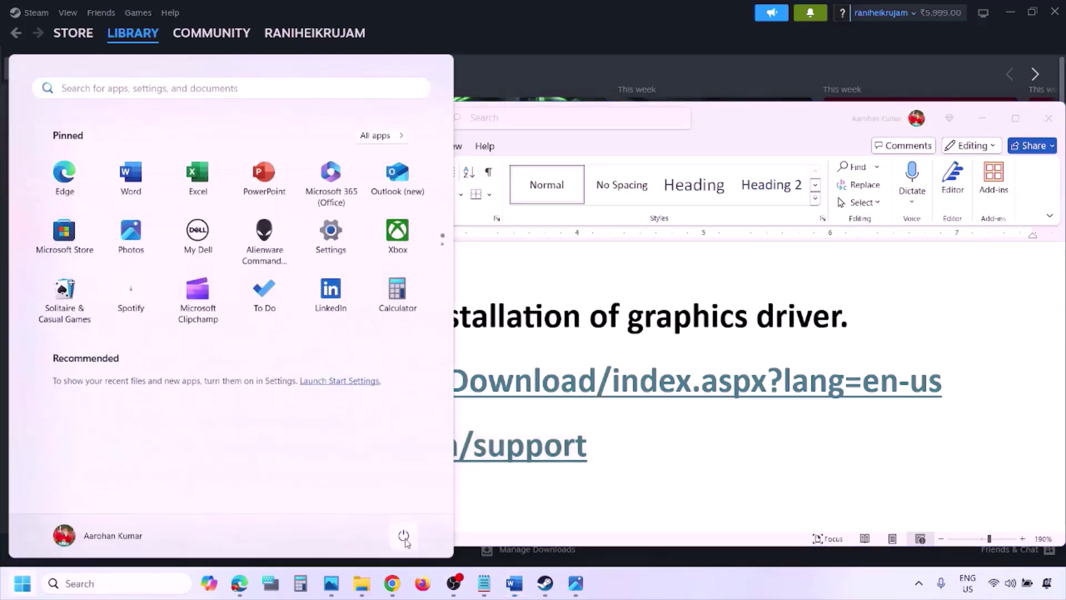
left_click(404, 536)
left_click(671, 575)
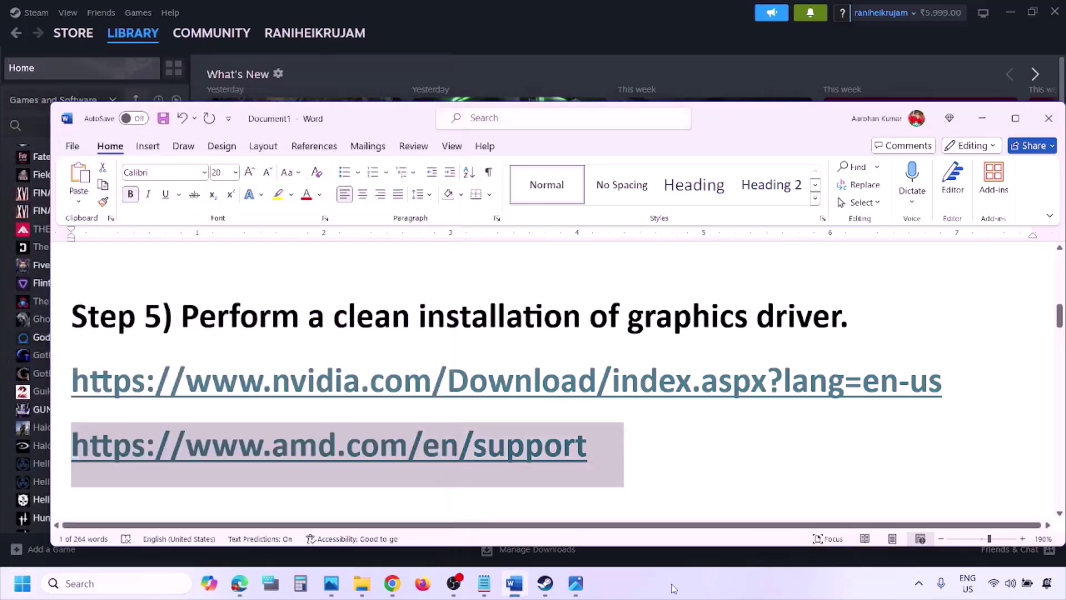
scroll(500, 381, "down", 5)
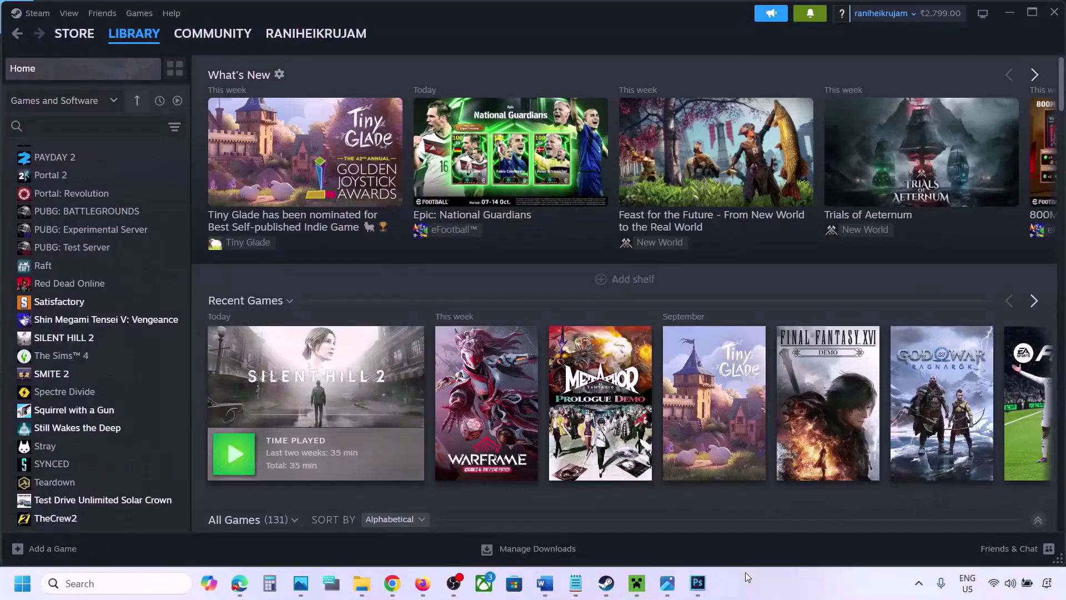
Search Windows for "graphics" and open Graphics settings
left_click(84, 583)
type("graphic")
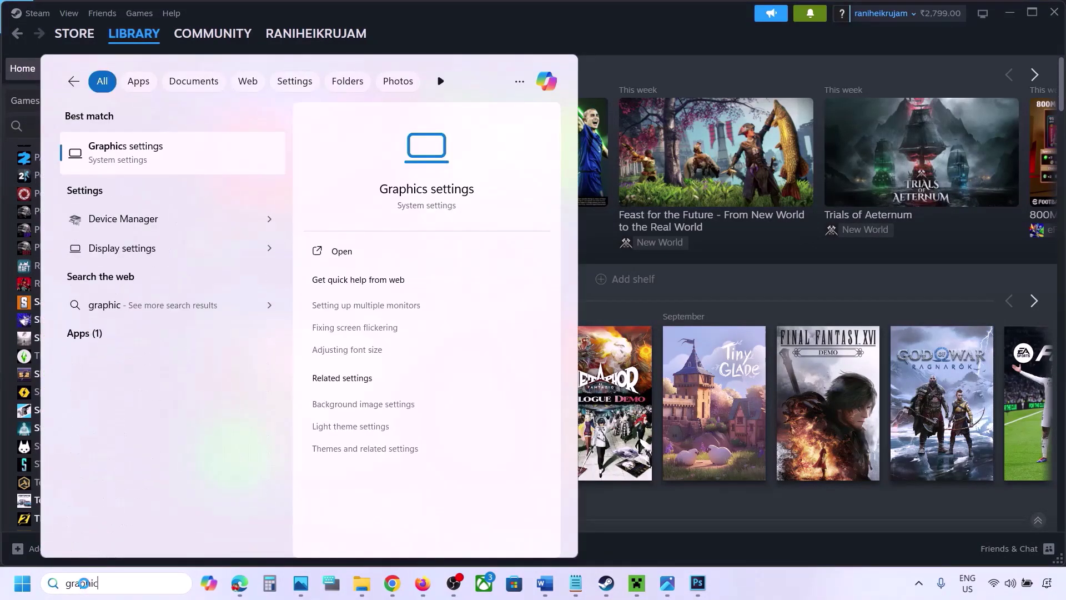
type("s")
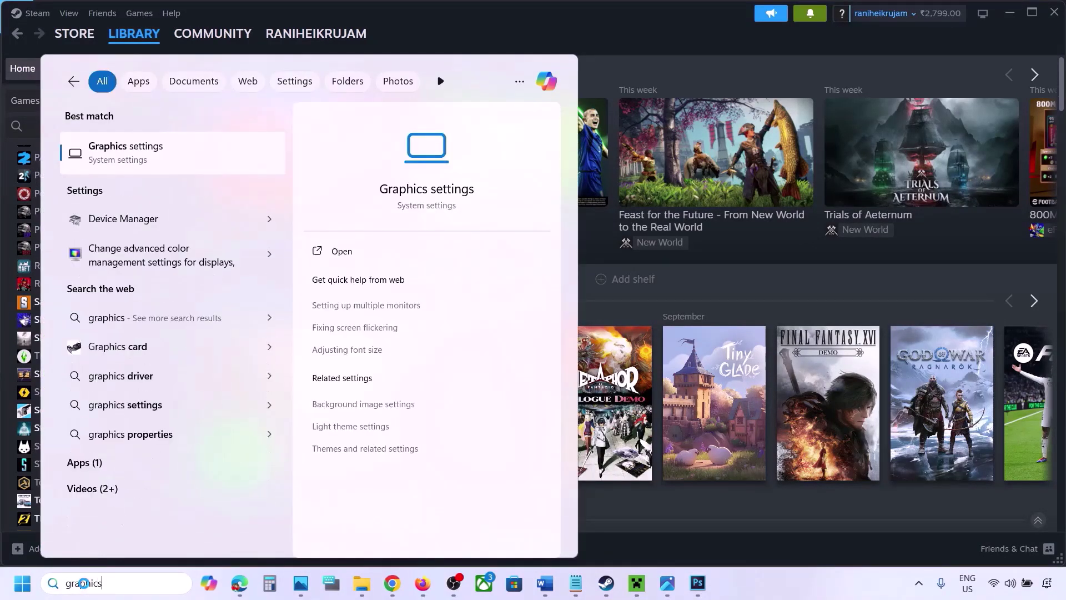
left_click(131, 159)
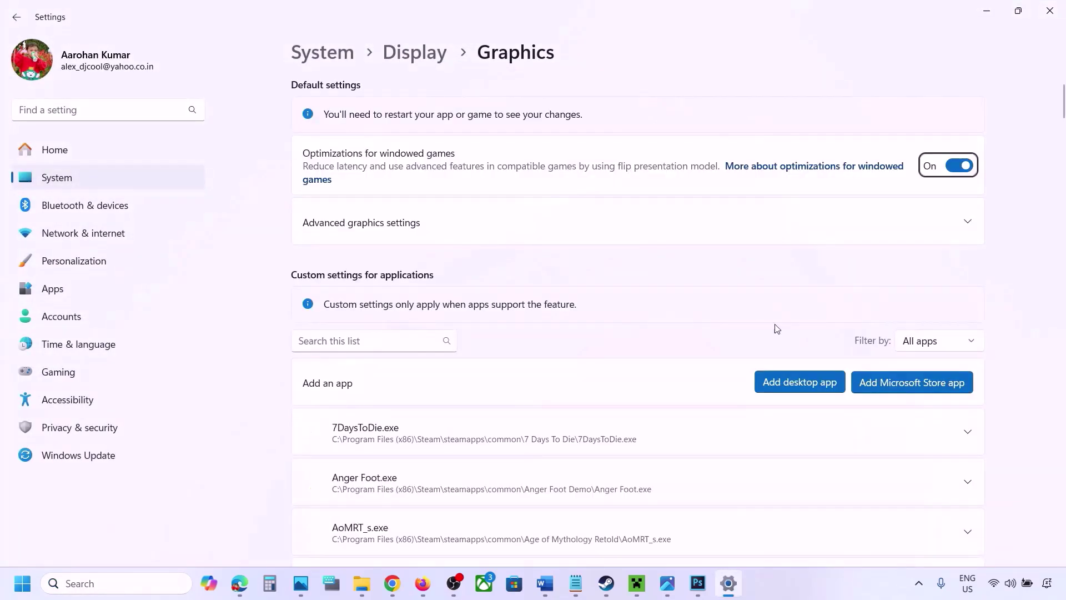
Browse Steam's common folder for a desktop app to add to the custom graphics settings, and cancel without adding one
left_click(805, 383)
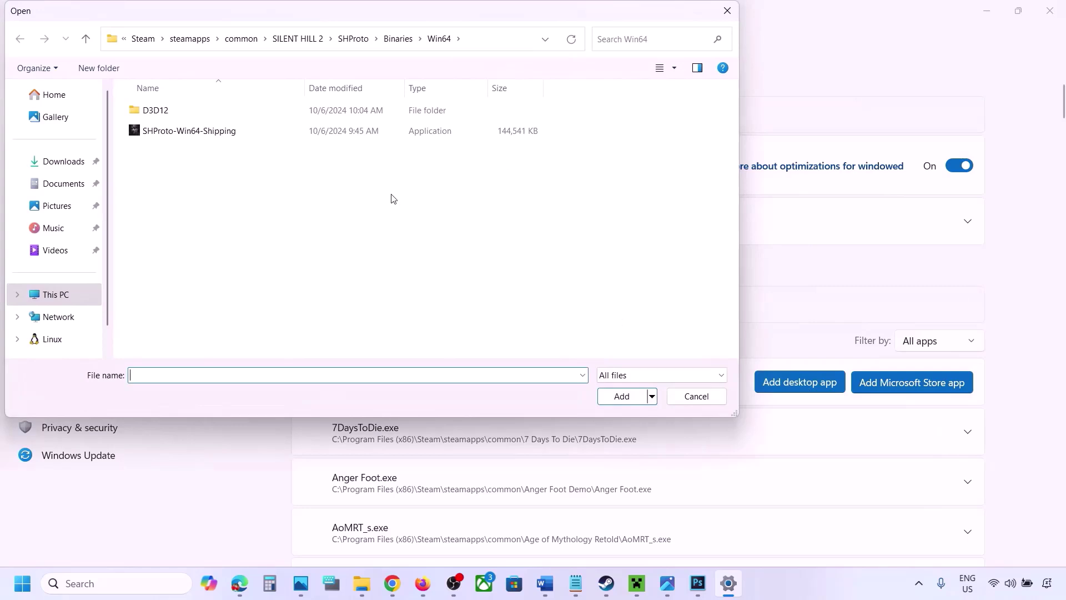
left_click(241, 39)
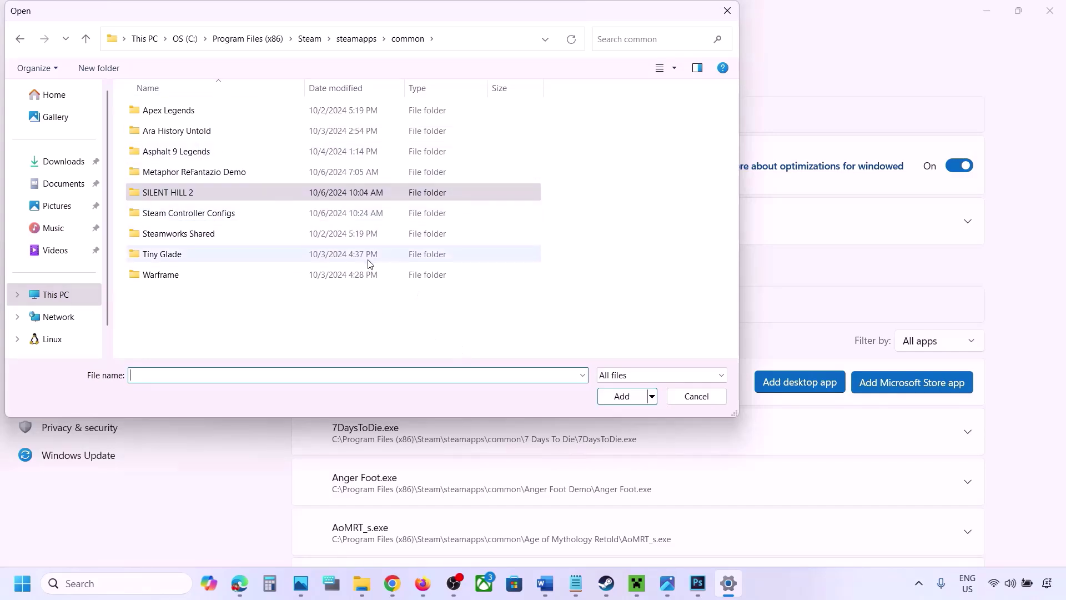
left_click(687, 401)
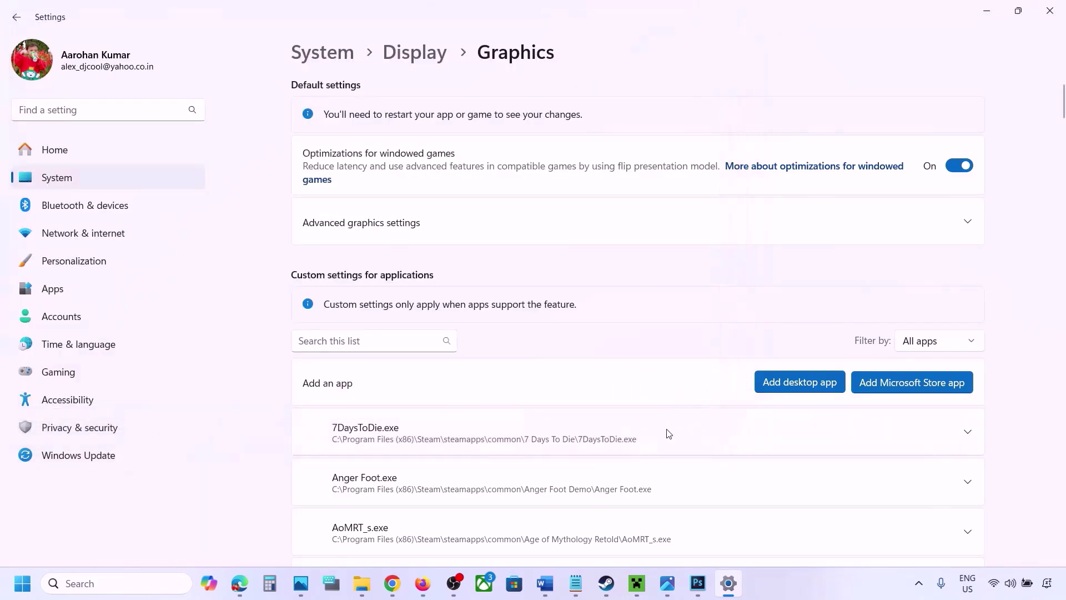
Set the GPU preference of ChainedTogether-Win64-Shipping.exe to High Performance (NVIDIA GeForce RTX 3050 Laptop GPU)
scroll(668, 433, "down", 5)
scroll(668, 433, "down", 4)
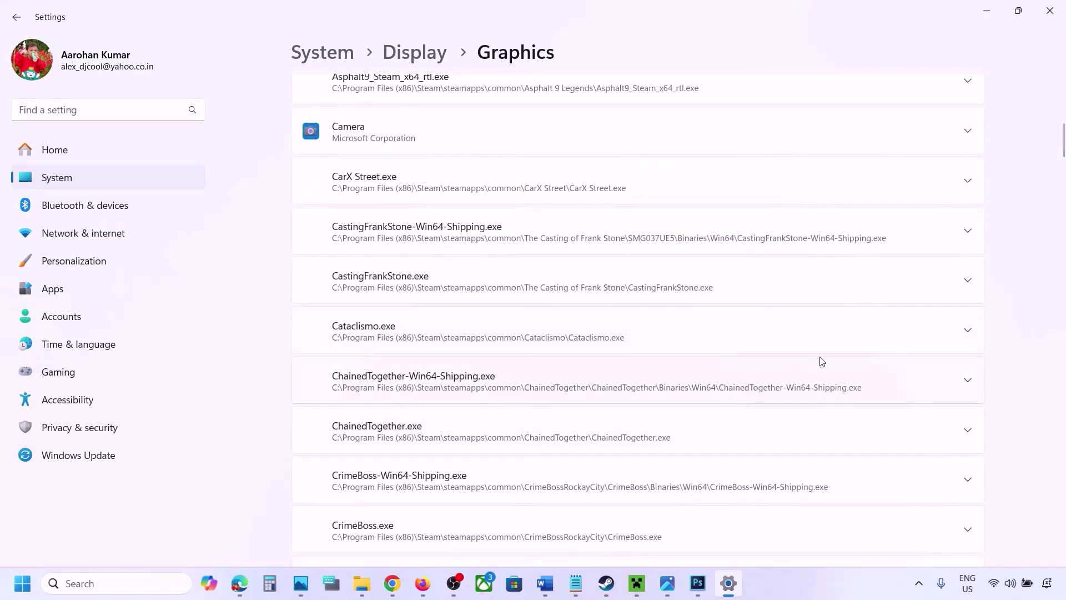
left_click(962, 386)
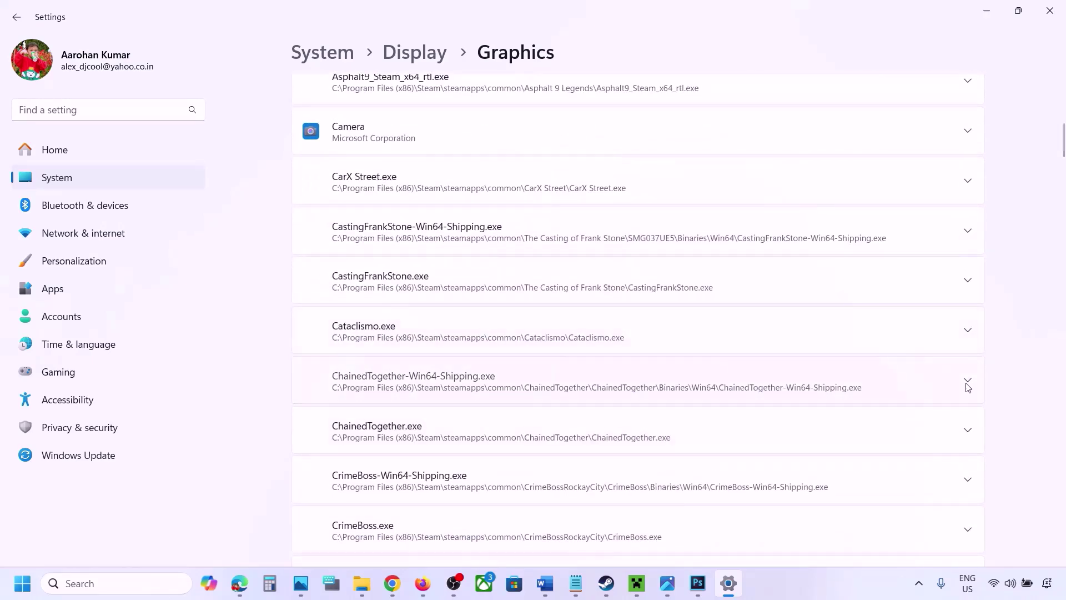
left_click(903, 427)
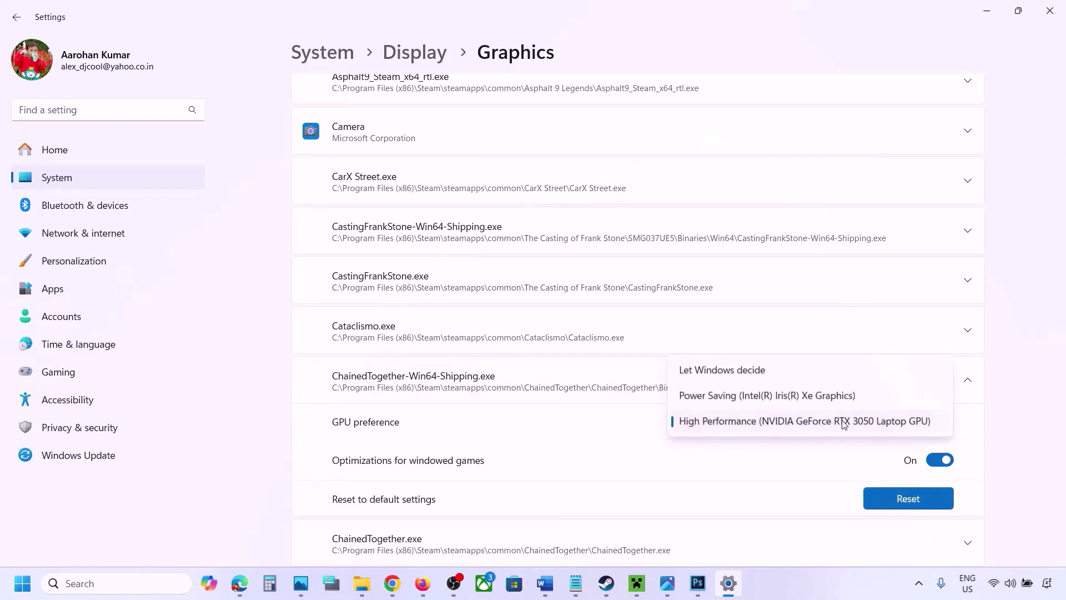
left_click(843, 422)
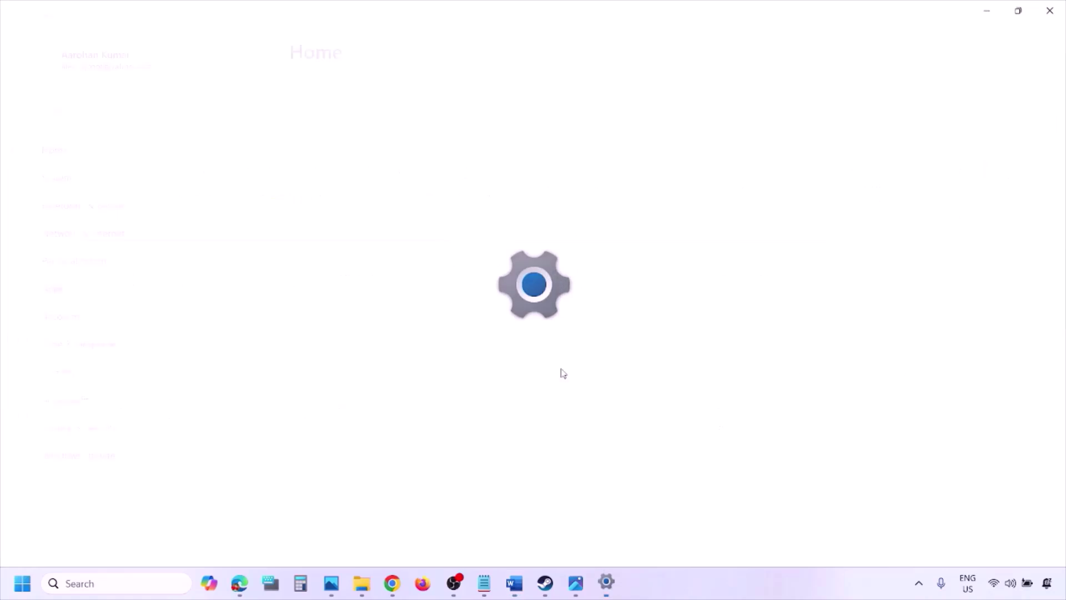
Check for updates in Windows Update and bring up the power options without restarting
left_click(89, 459)
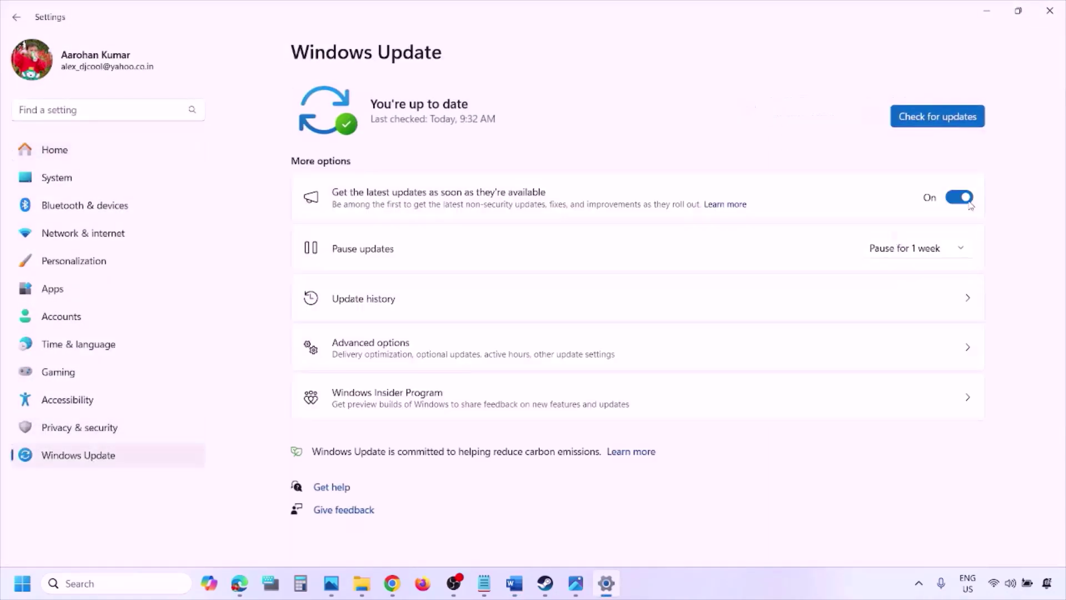
left_click(936, 122)
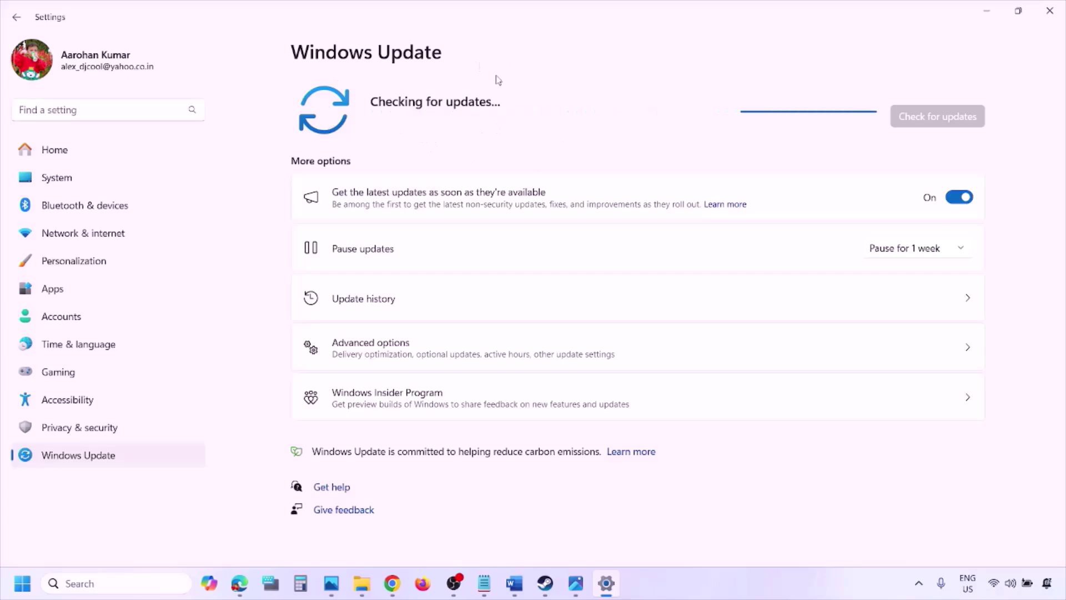
left_click(22, 583)
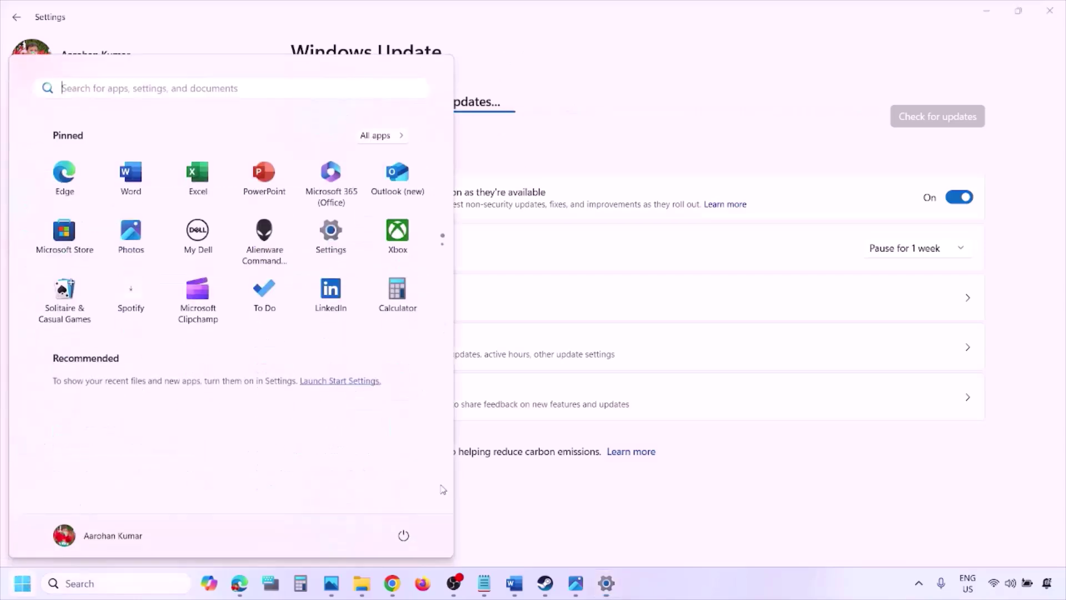
left_click(404, 535)
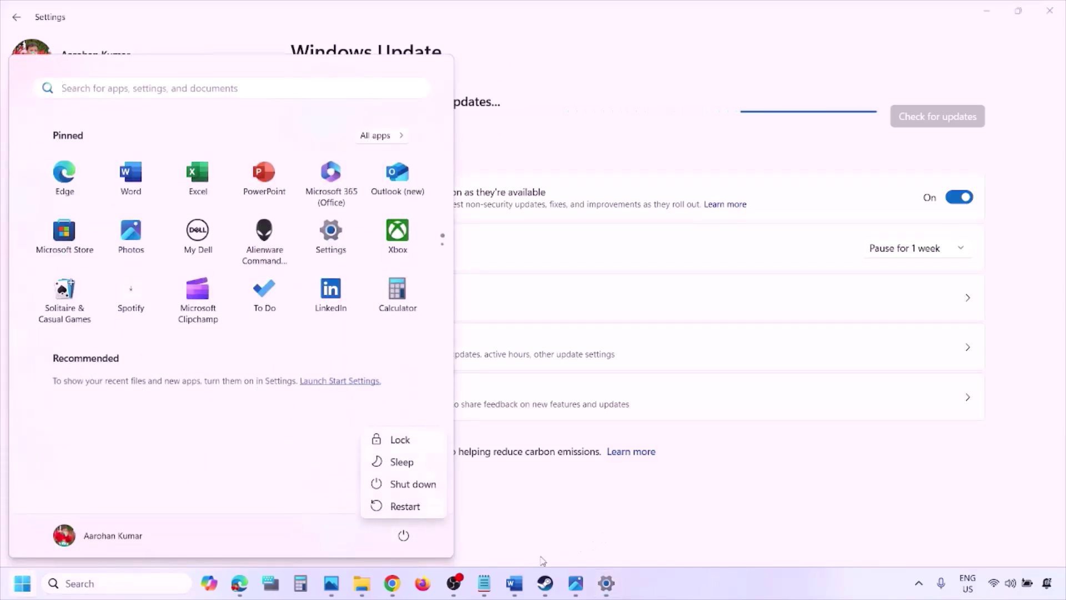
Switch to the Word notes and copy the Visual C++ files link under Step 8
left_click(514, 583)
left_click(514, 583)
scroll(468, 435, "down", 2)
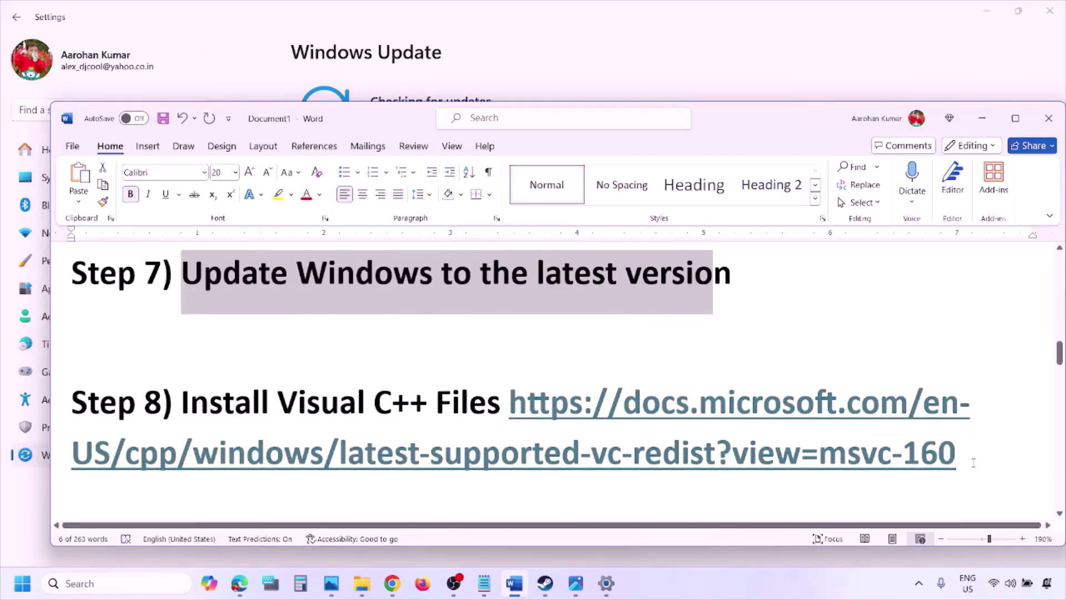
left_click_drag(974, 463, 581, 407)
key("ctrl+c")
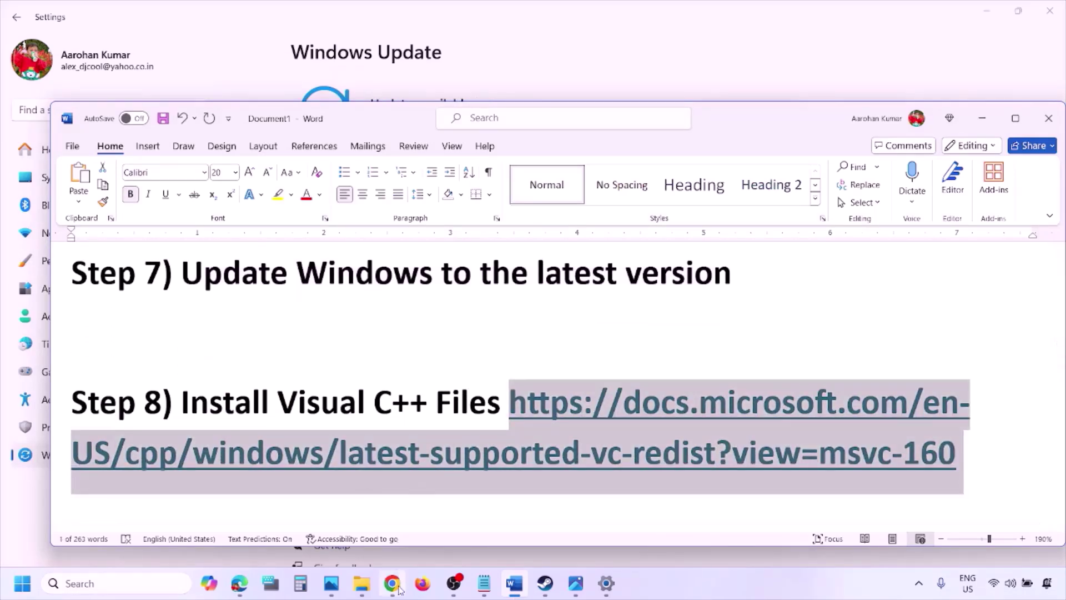
Open the copied Visual C++ link in a new Chrome window
right_click(392, 583)
left_click(348, 461)
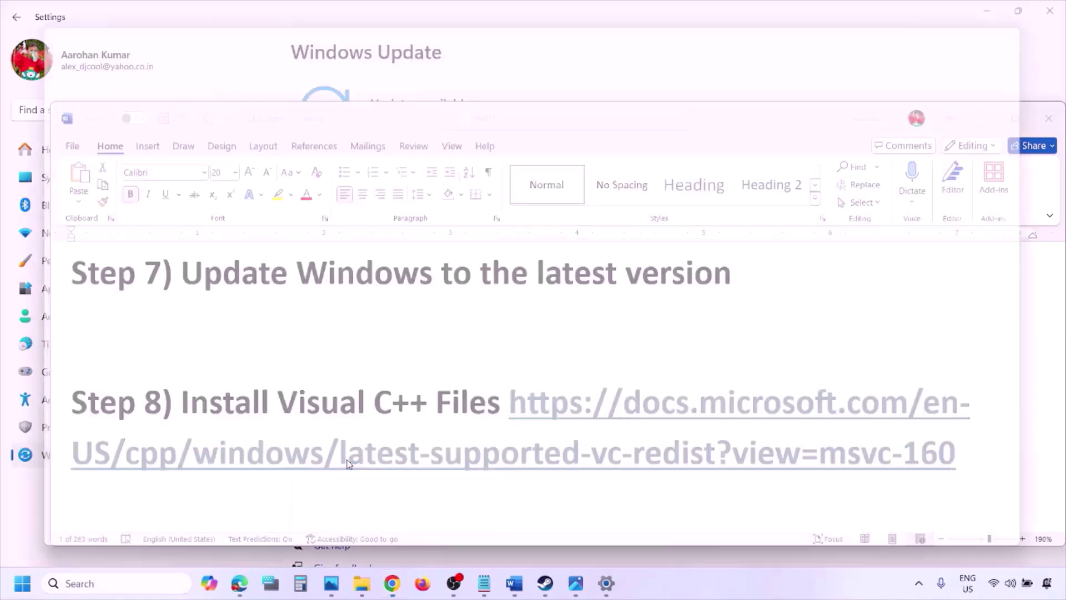
key("ctrl+v")
key("Return")
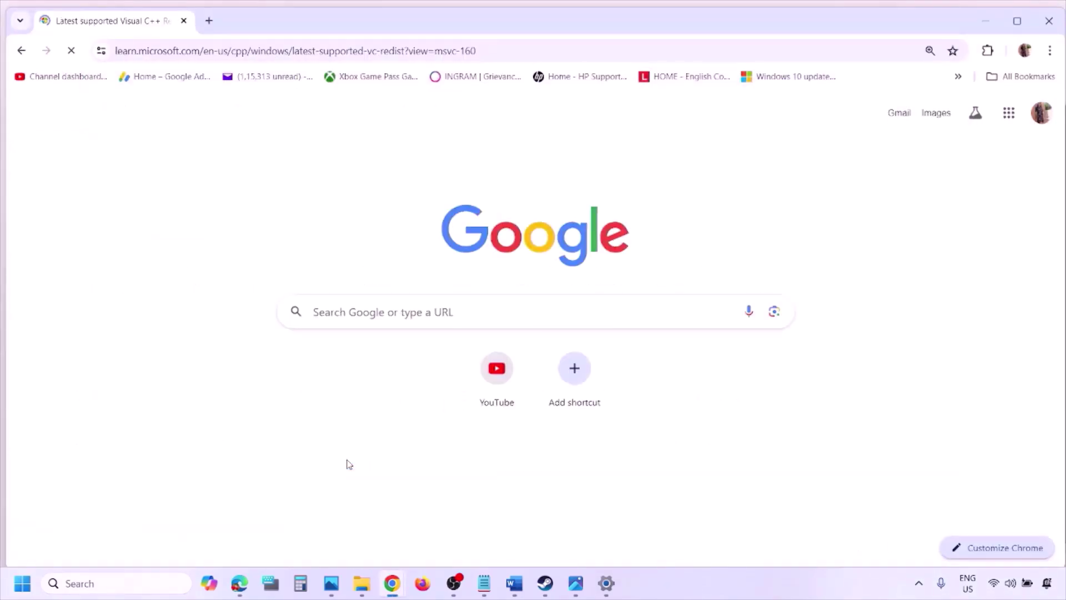
Go to the Latest Microsoft Visual C++ Redistributable Version table and highlight the X86 architecture entry
scroll(465, 322, "down", 4)
scroll(464, 327, "down", 6)
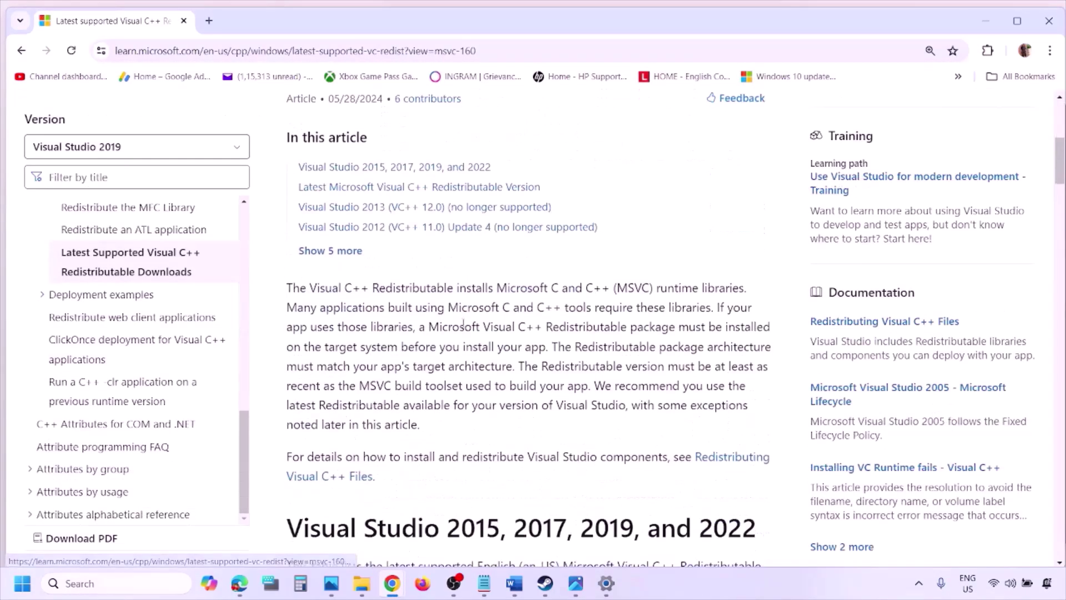
left_click_drag(343, 302, 717, 302)
scroll(468, 399, "down", 5)
scroll(468, 399, "down", 4)
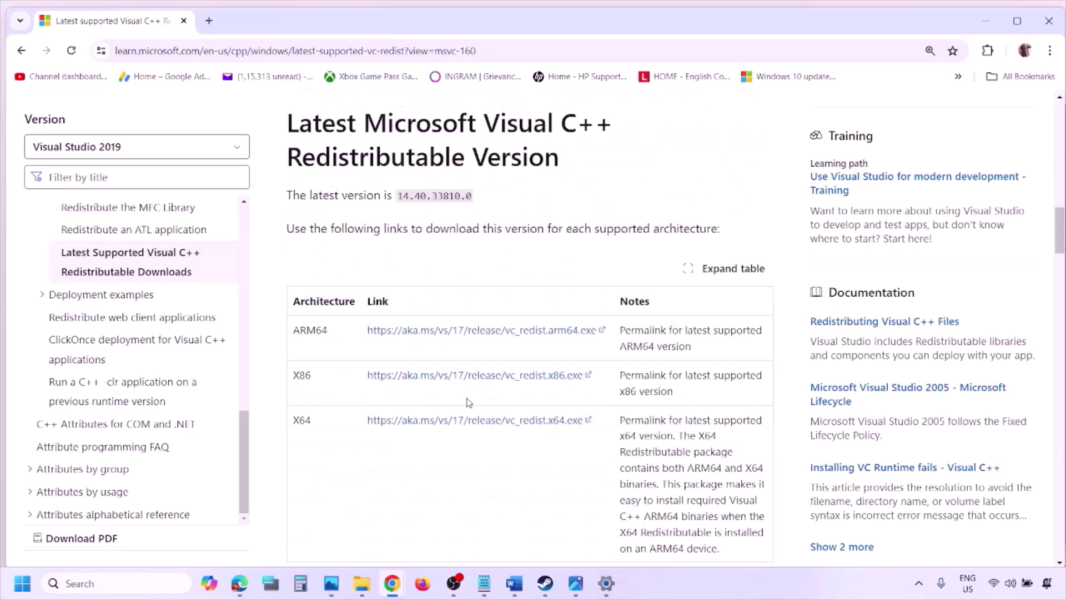
double_click(301, 320)
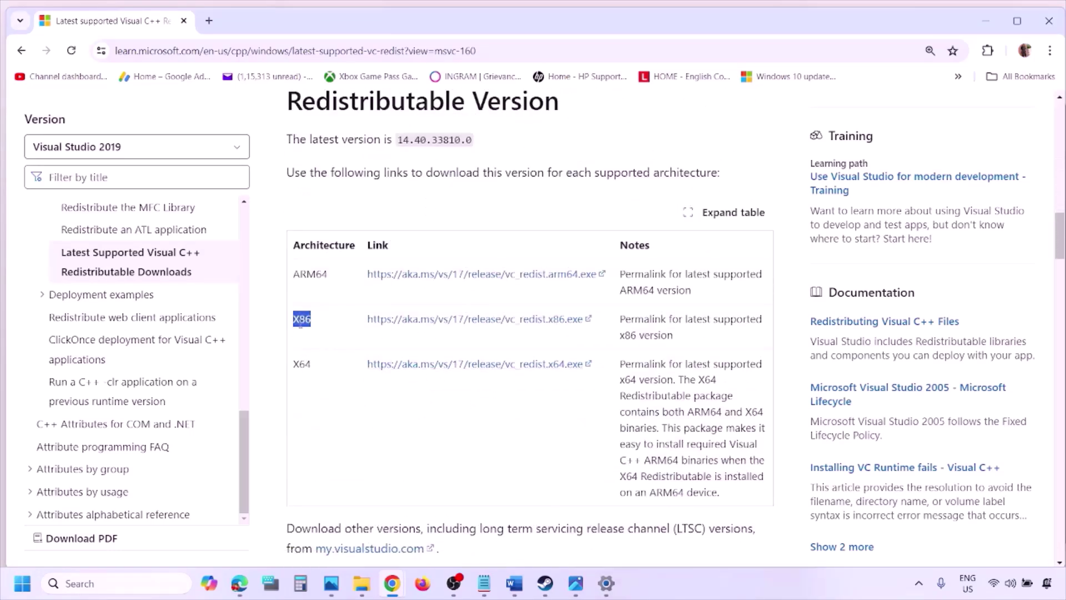
Download and run the X86 Visual C++ 2015-2022 Redistributable installer, and start its repair
double_click(302, 364)
left_click_drag(300, 333, 524, 332)
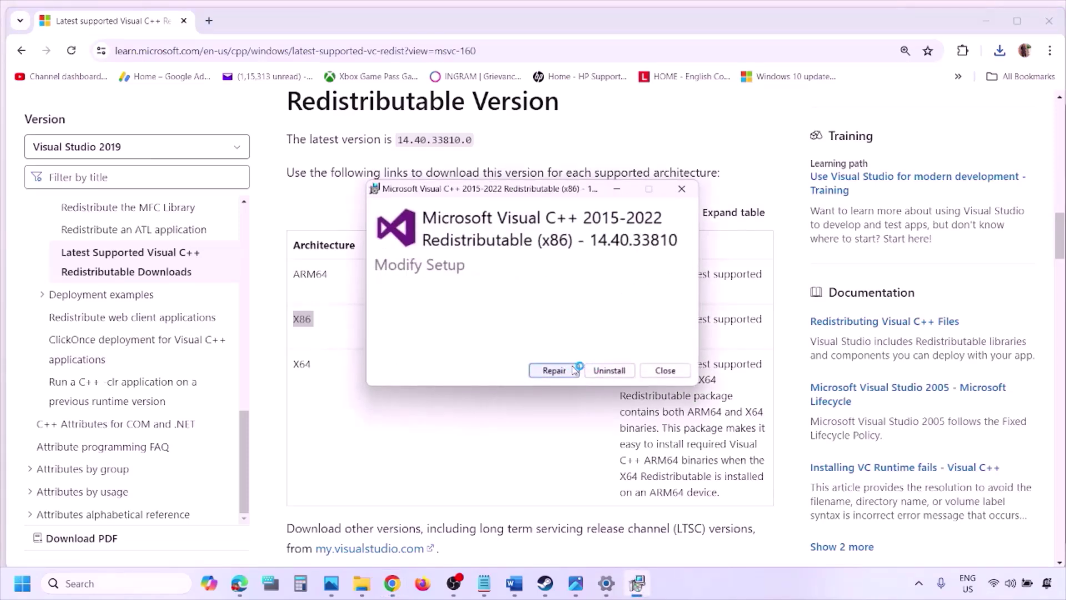
left_click(570, 370)
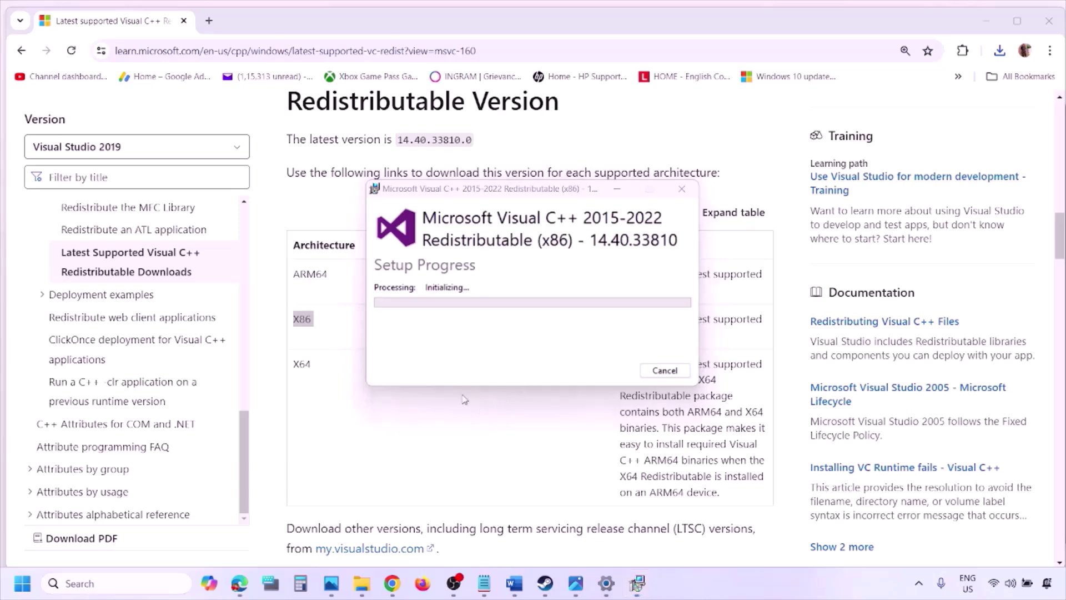
Download the X64 Visual C++ Redistributable, run VC_redist.x64.exe and start its repair
double_click(298, 368)
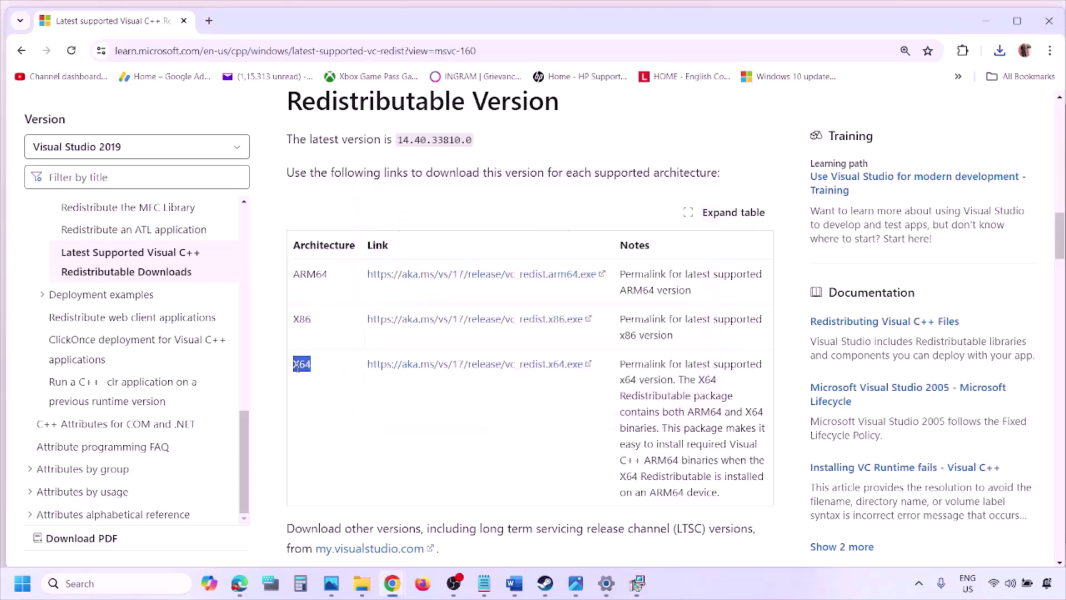
left_click(483, 370)
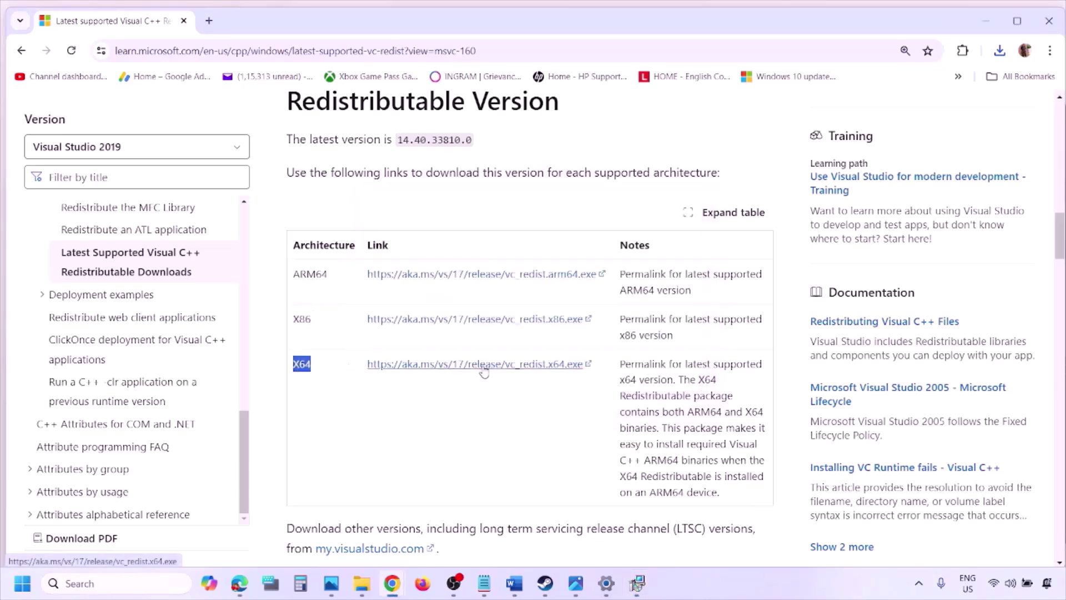
left_click(637, 583)
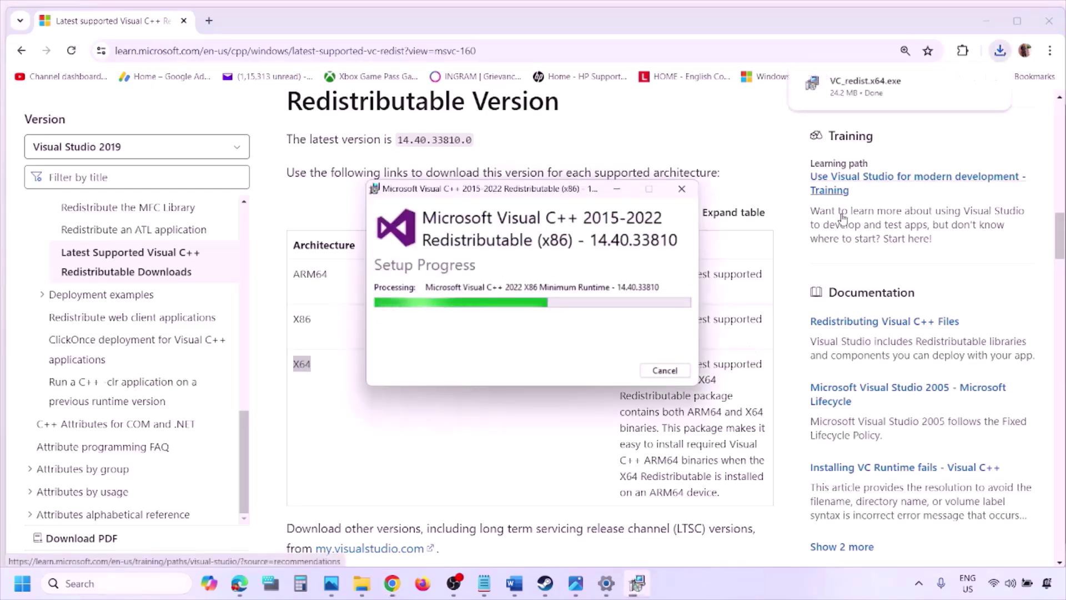
left_click(884, 85)
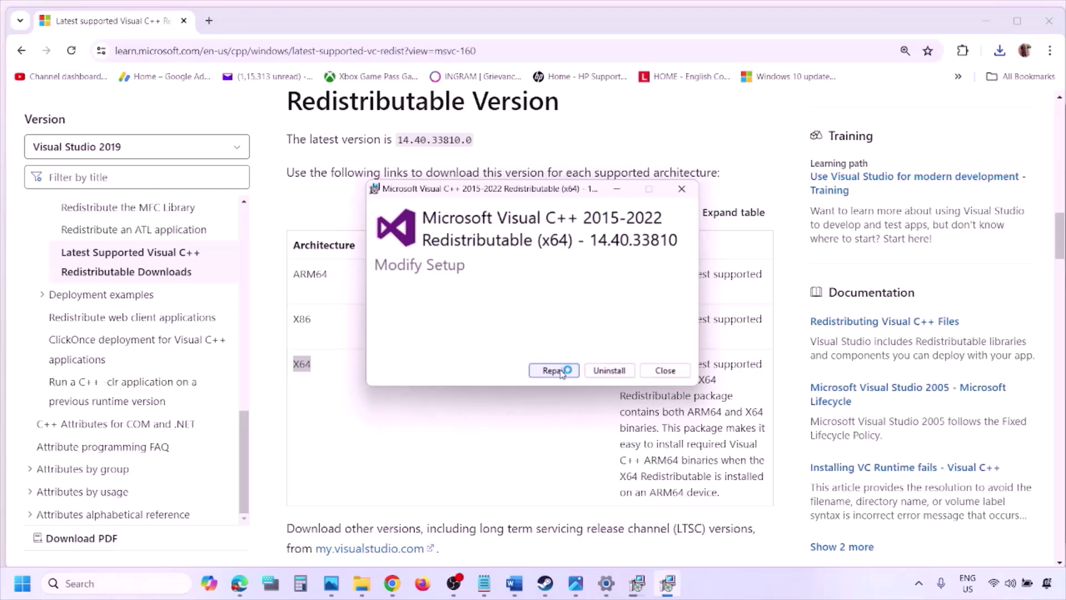
left_click(560, 372)
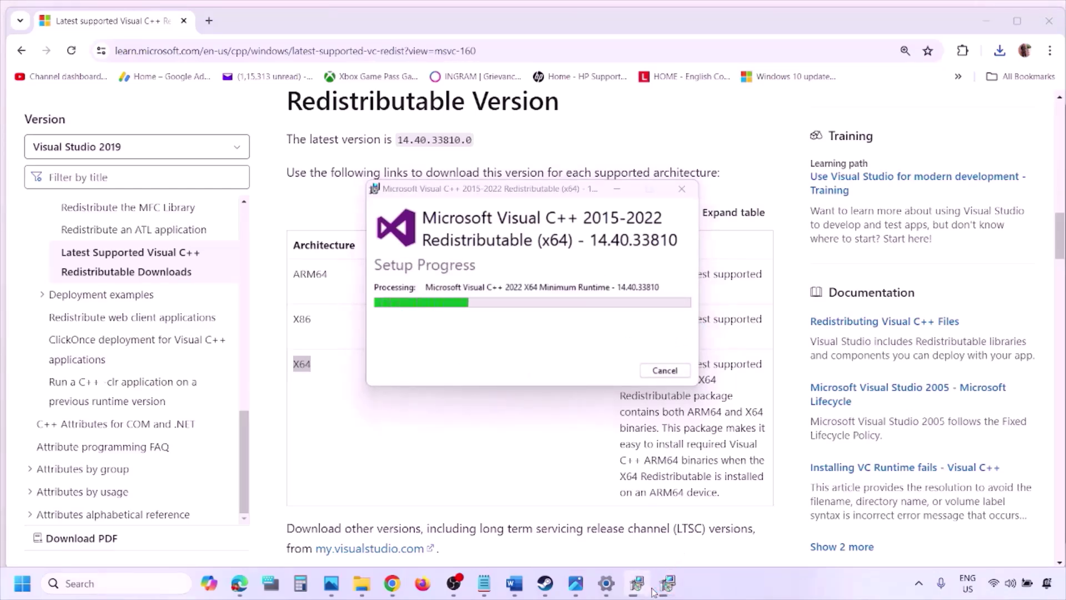
Arrange the x86 and x64 setup windows side by side, and return to the Chrome download page
left_click_drag(588, 187, 339, 235)
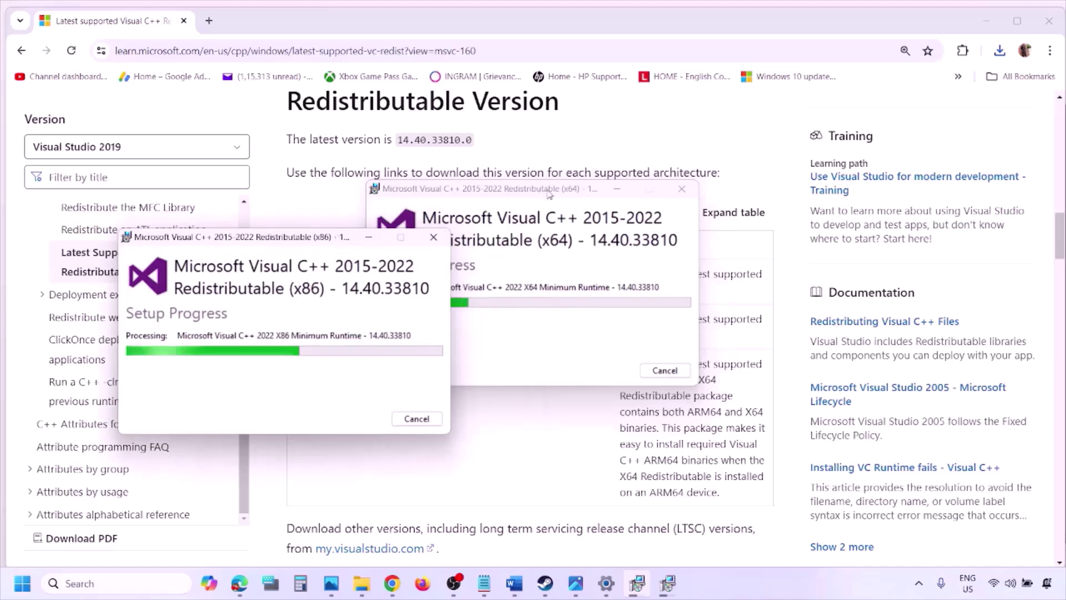
left_click_drag(538, 194, 675, 253)
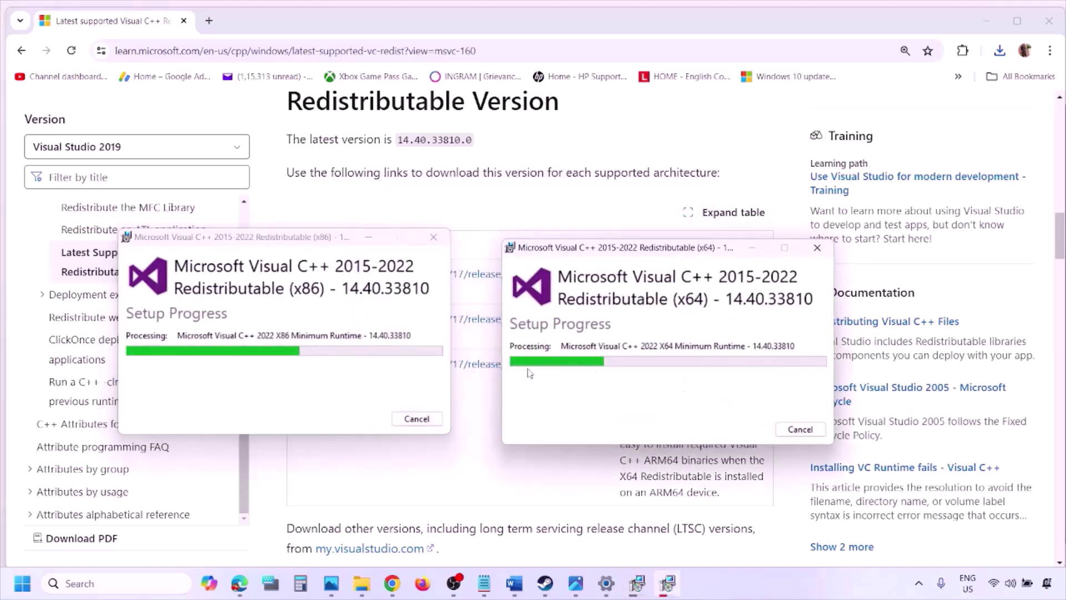
left_click(469, 480)
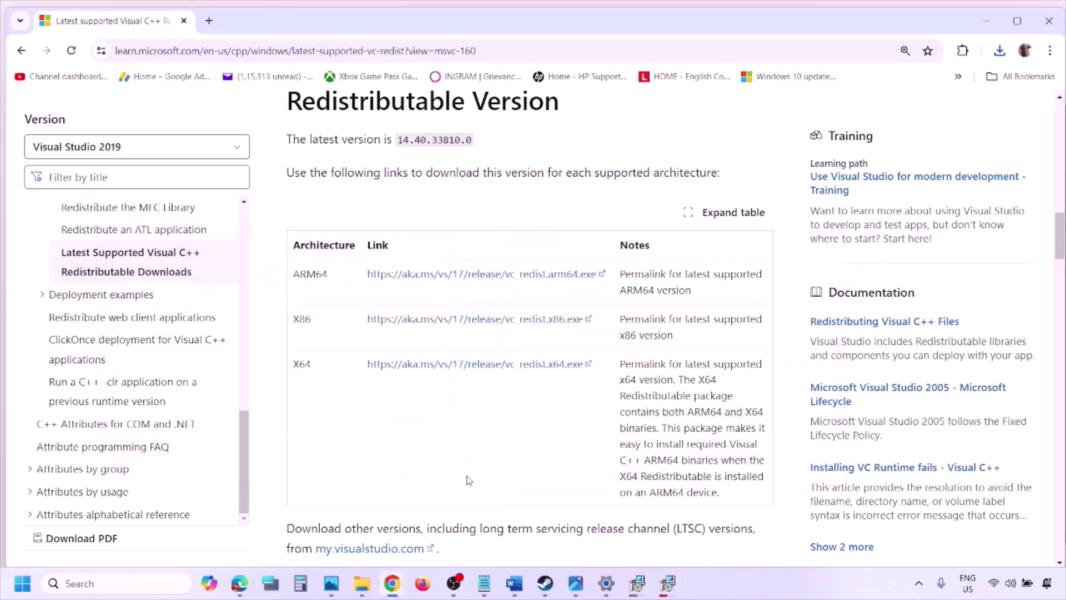
Bring up the Windows power options with Restart and close them without restarting
key("super")
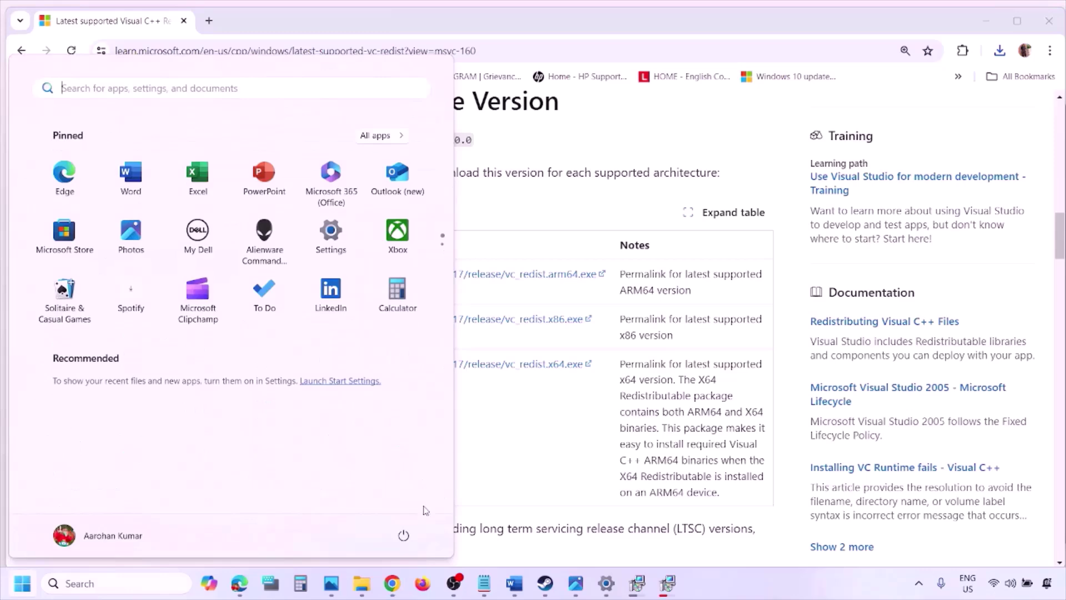
left_click(404, 536)
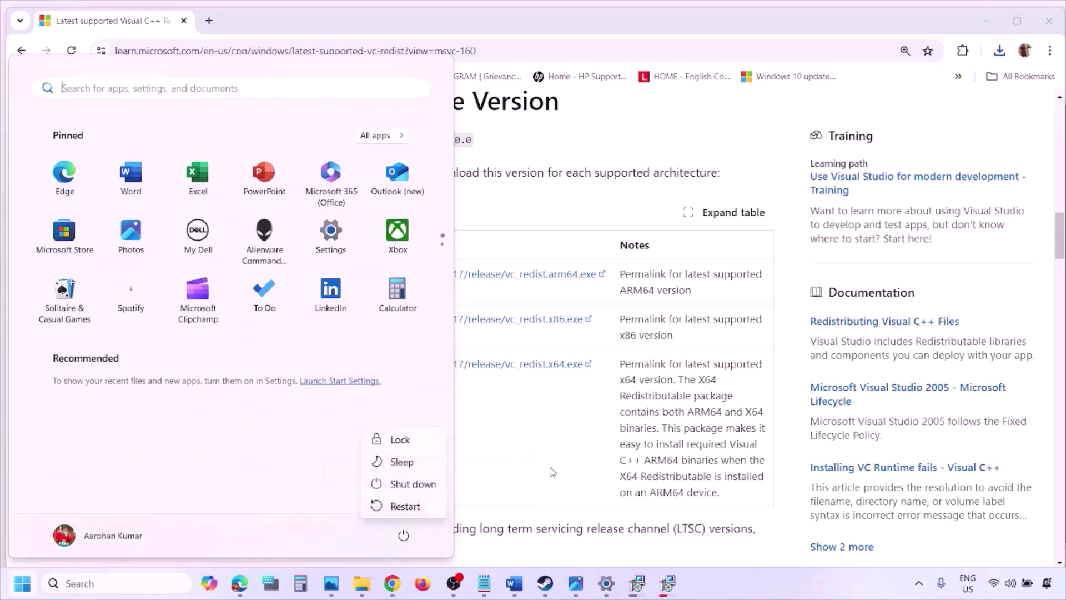
key("Escape")
key("Escape")
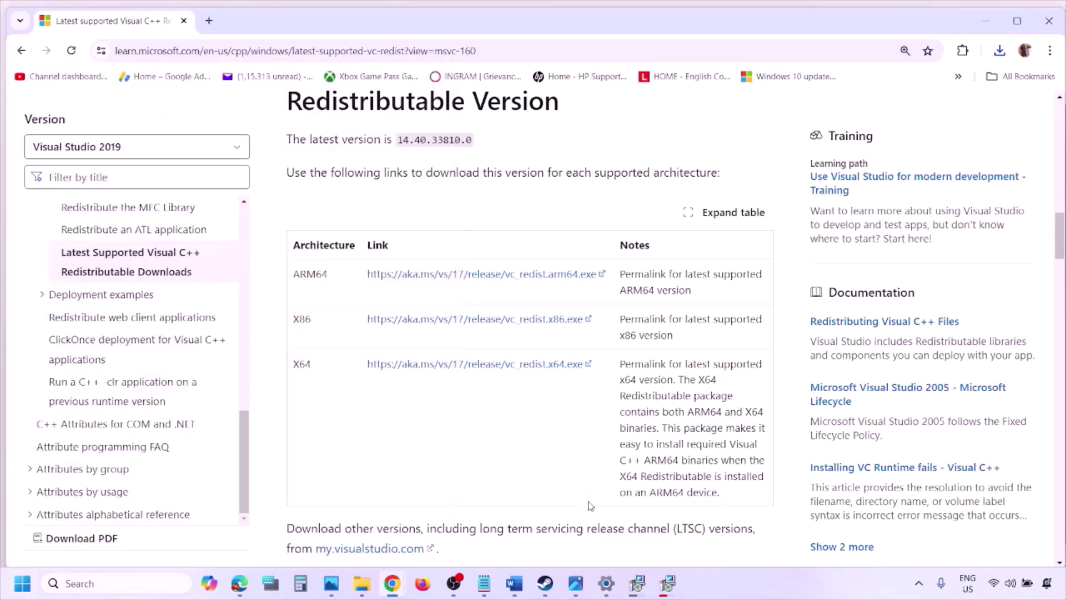
Switch to the Word notes, go to Step 9 and maximize the window
left_click(514, 583)
scroll(456, 380, "down", 2)
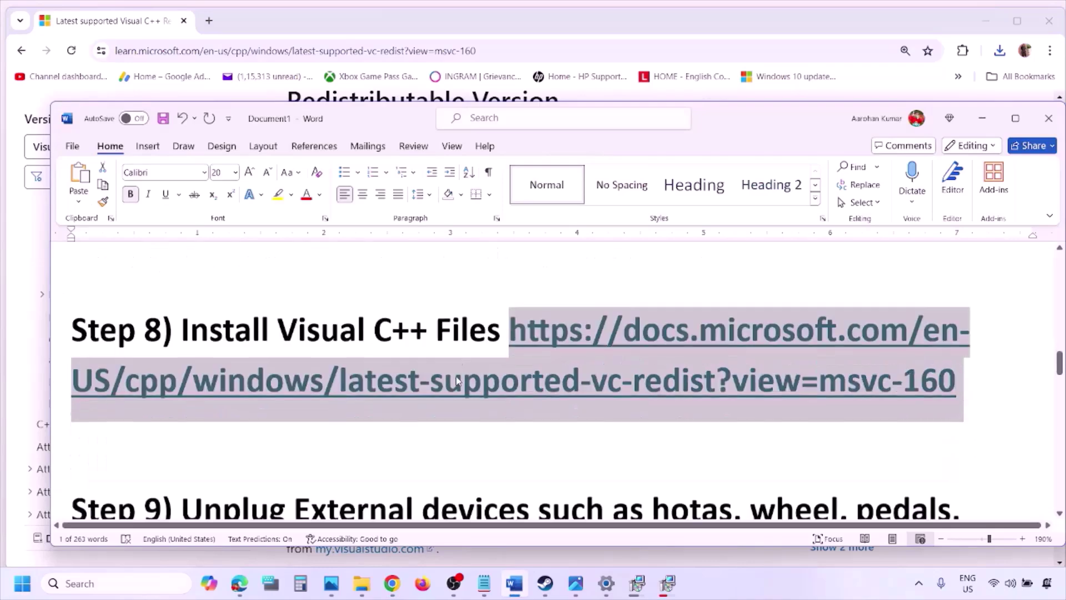
scroll(456, 380, "down", 3)
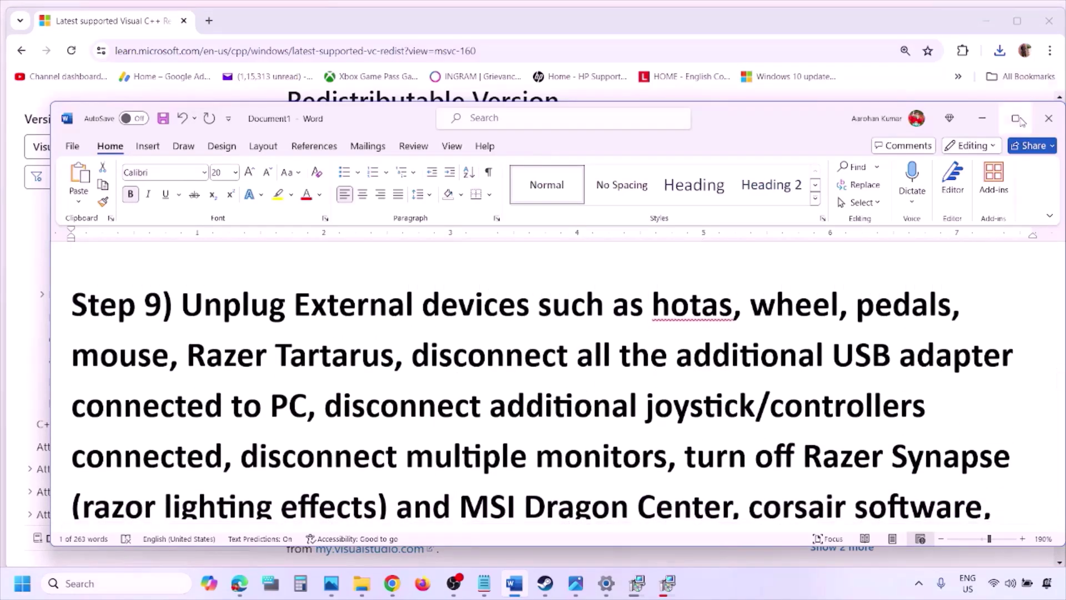
left_click(1017, 118)
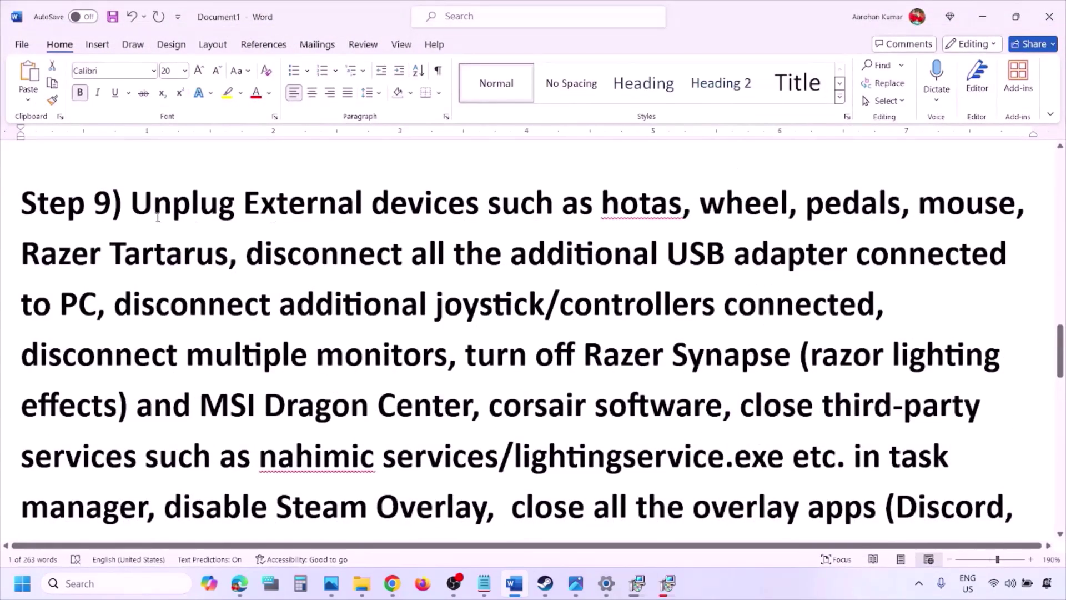
Highlight the Step 9 advice on unplugging external devices and disconnecting USB adapters, additional joysticks/controllers and multiple monitors
left_click_drag(133, 209, 791, 255)
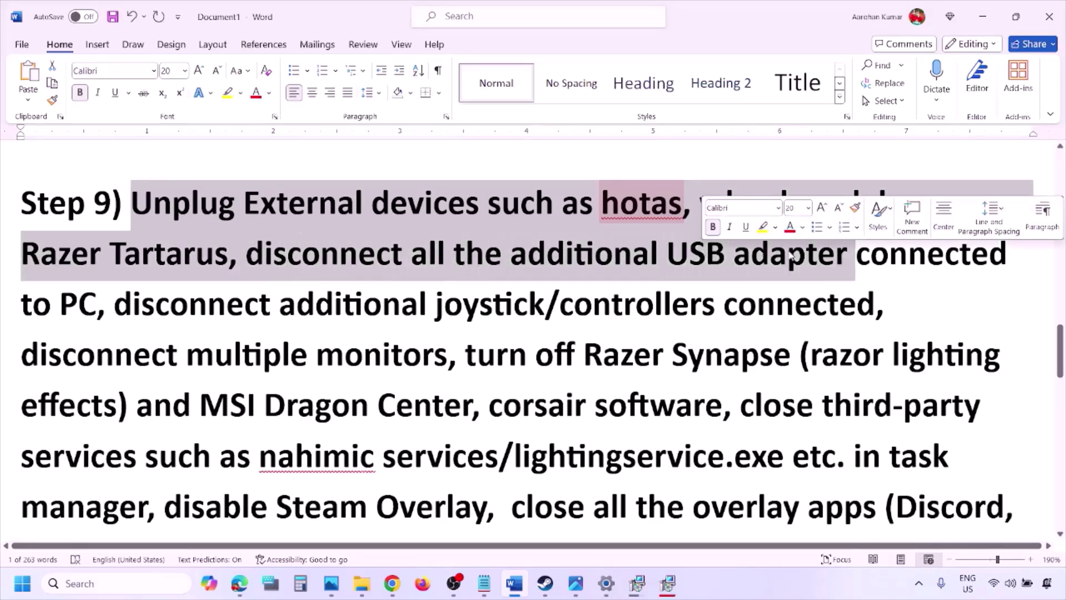
left_click(275, 308)
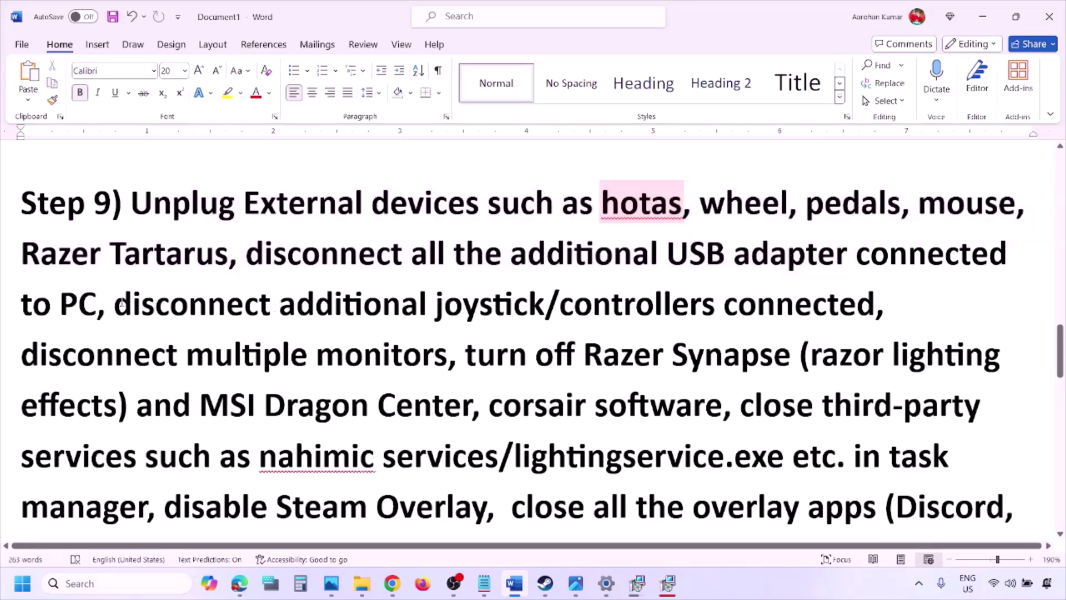
left_click_drag(122, 302, 742, 317)
left_click(705, 341)
left_click_drag(37, 357, 372, 360)
Highlight the Step 9 advice on turning off Razer Synapse, lighting software and third-party services, and on disabling Steam Overlay
scroll(469, 293, "down", 1)
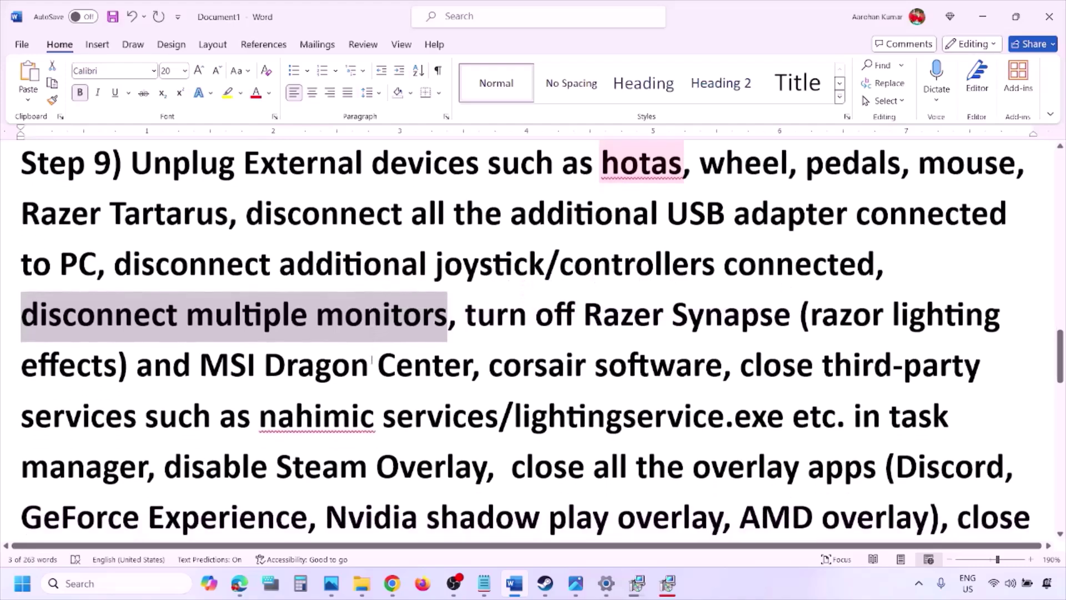
left_click_drag(469, 293, 149, 449)
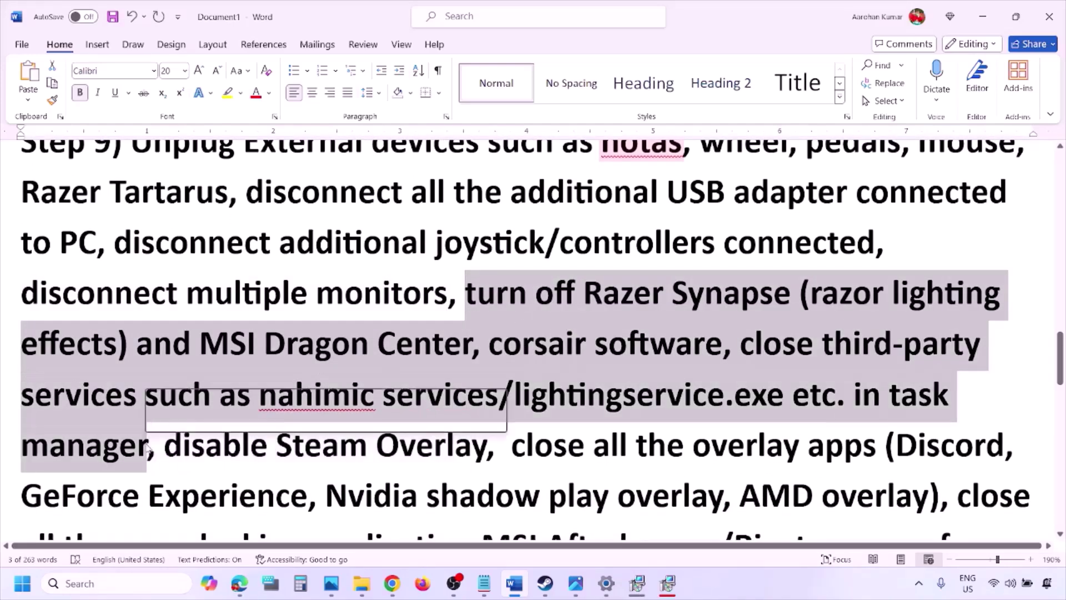
scroll(208, 378, "down", 1)
left_click_drag(164, 385, 487, 385)
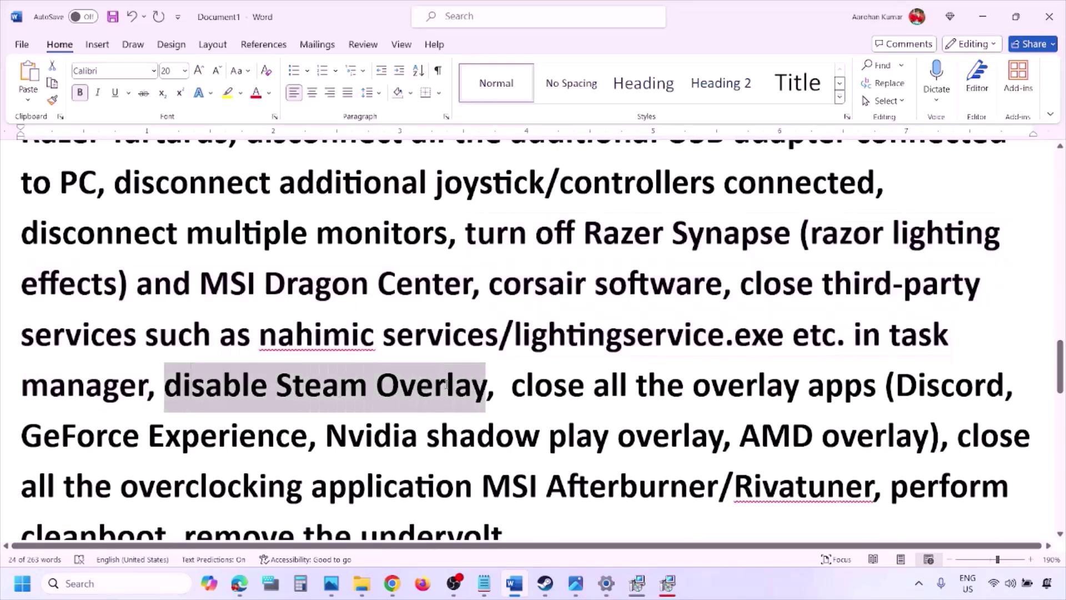
Examine the Steam library screenshot 0.png showing a game's Properties option in Photos, and advance to the next image
left_click(738, 590)
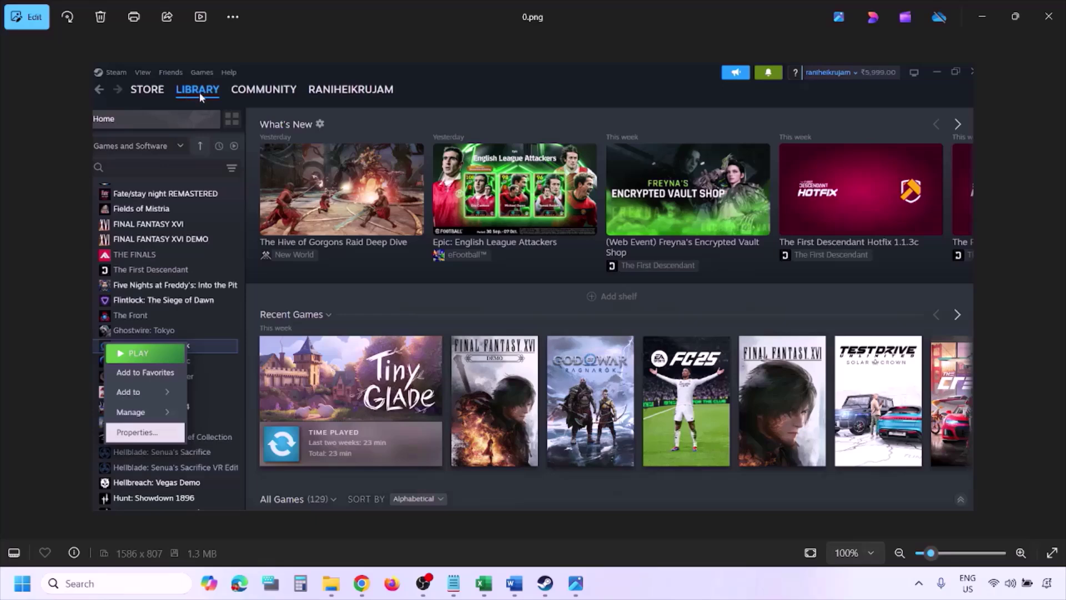
scroll(198, 92, "up", 1)
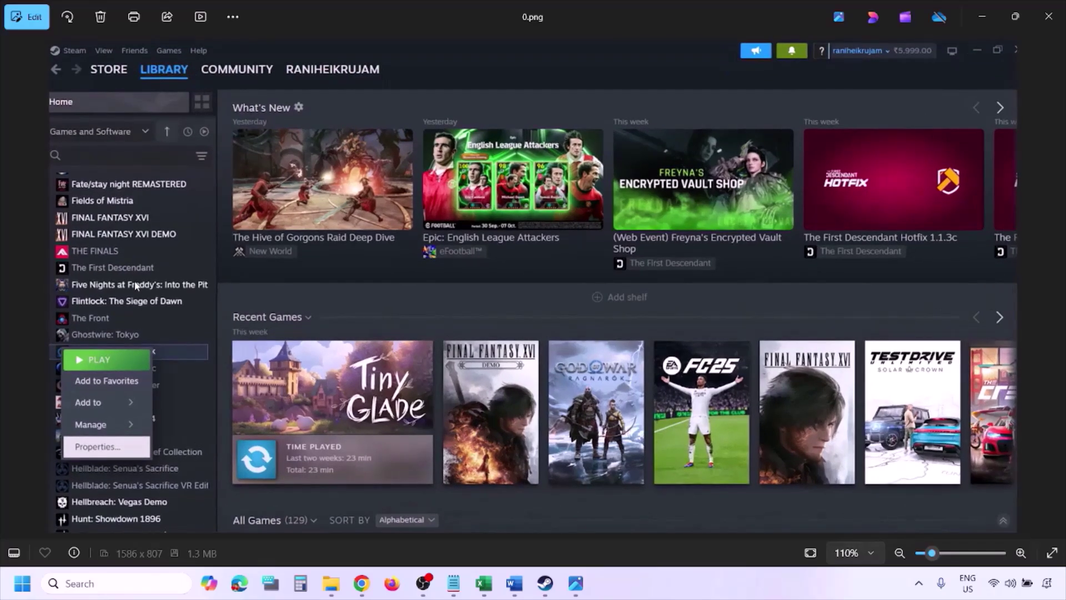
scroll(135, 286, "down", 1)
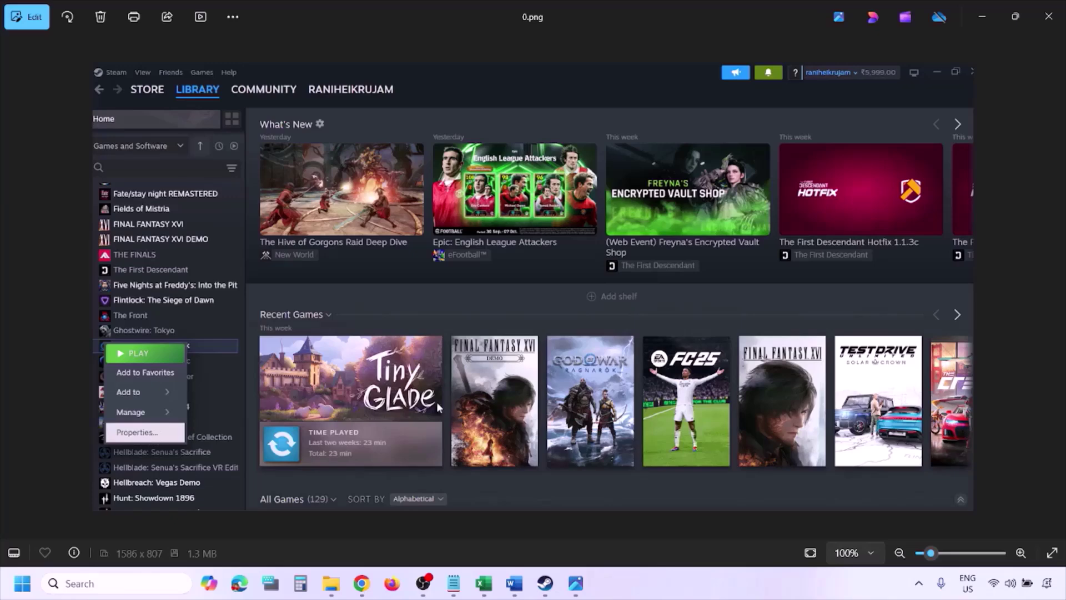
key("Right")
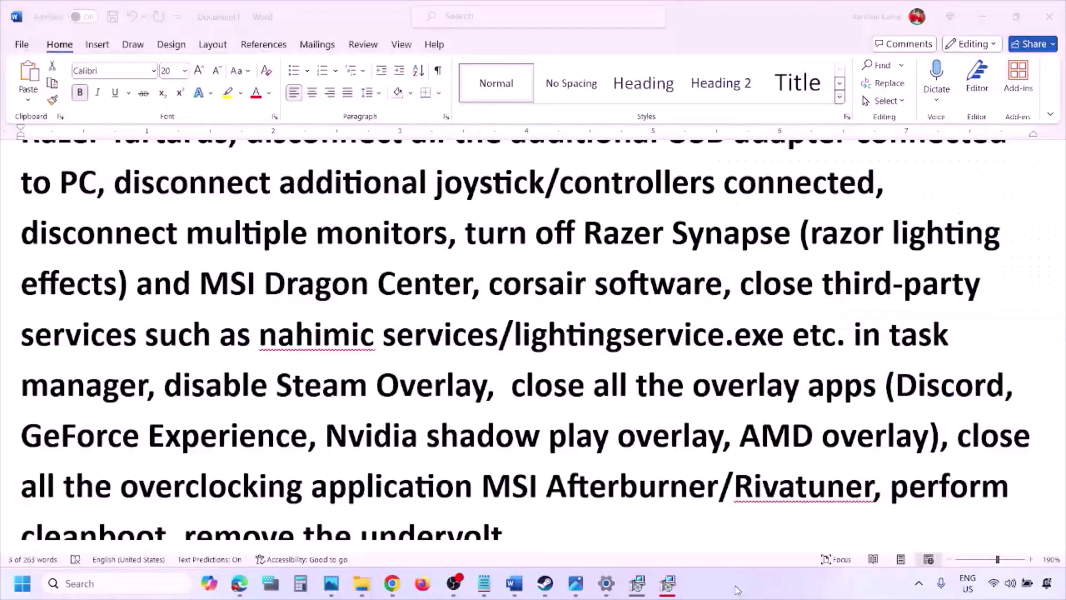
Go to Game Overlay in Discord's settings and turn off the in-game overlay
scroll(636, 442, "down", 2)
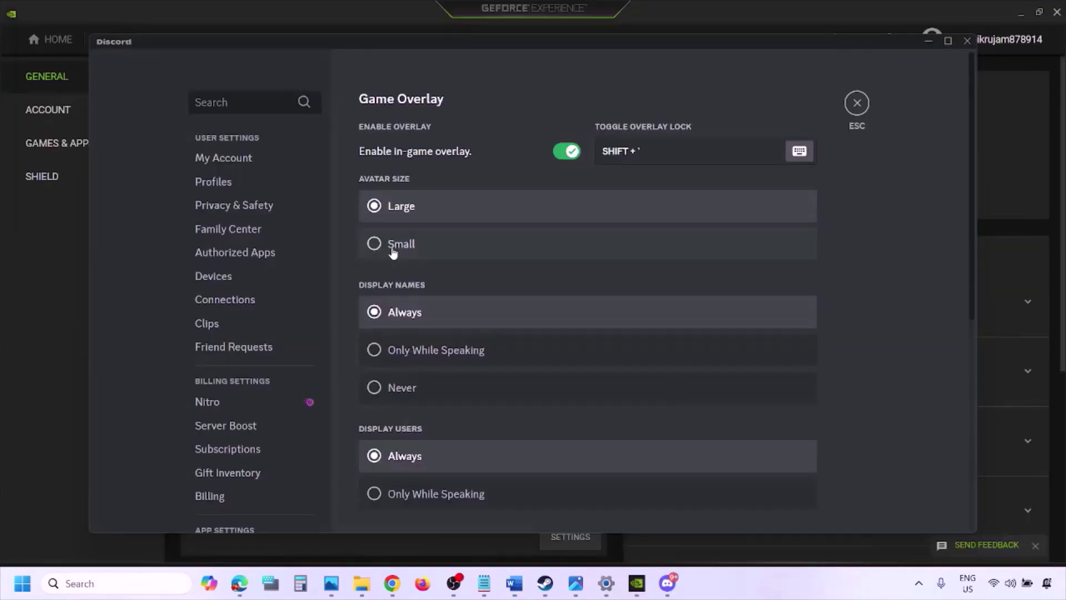
scroll(261, 299, "down", 10)
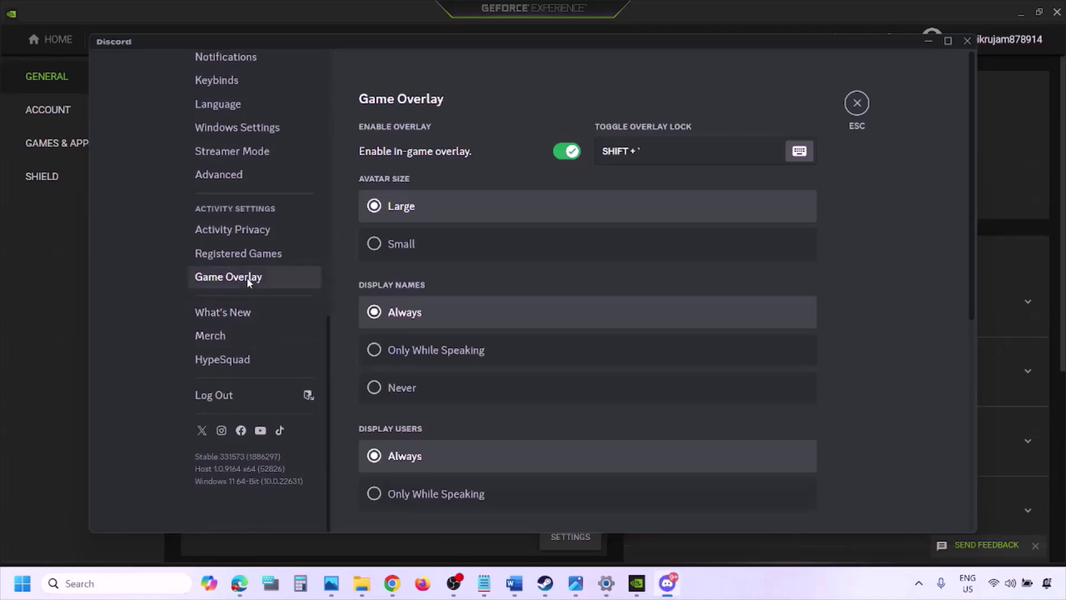
left_click(566, 151)
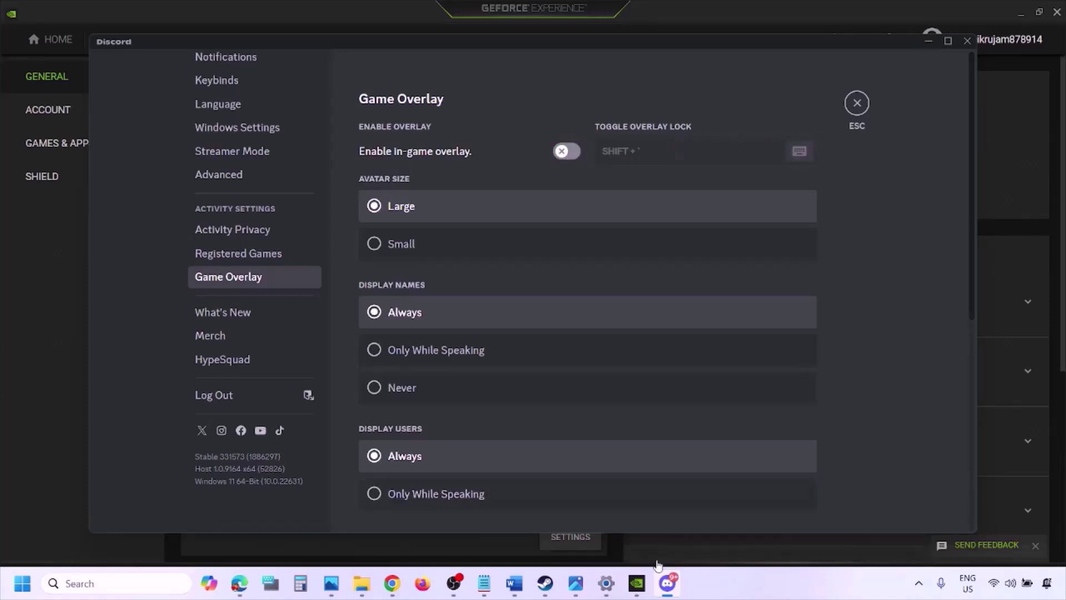
Turn off In-Game Overlay in GeForce Experience's general settings and return to the Word notes
left_click(640, 584)
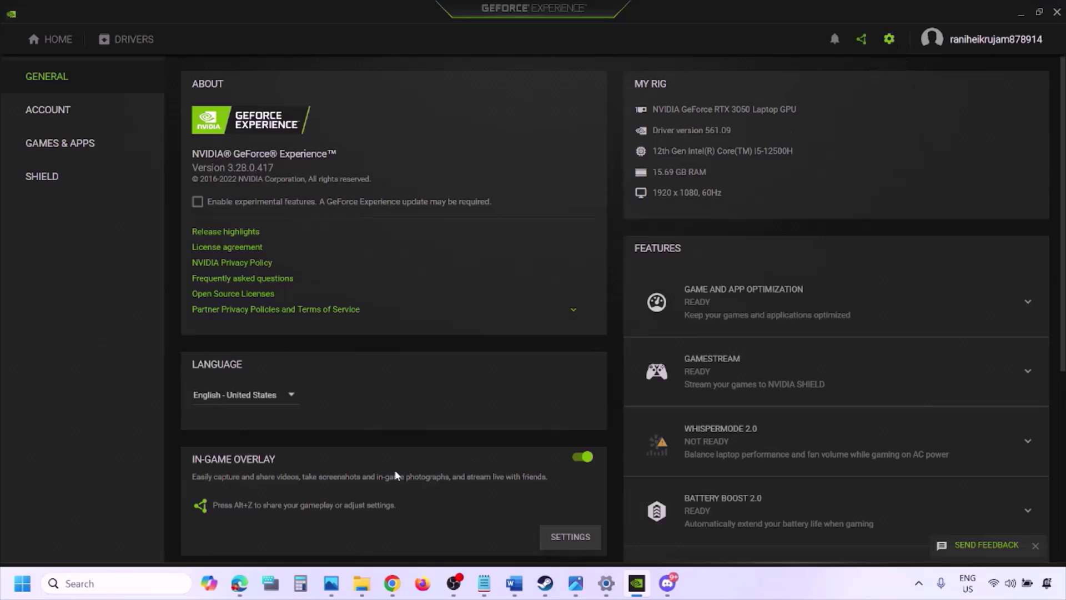
left_click(581, 457)
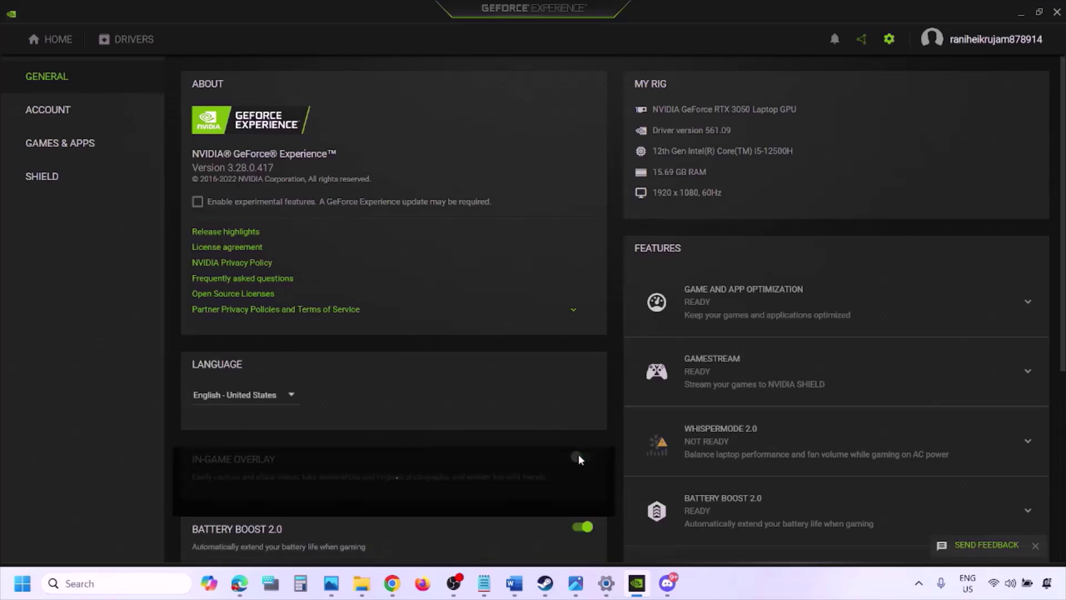
left_click(513, 589)
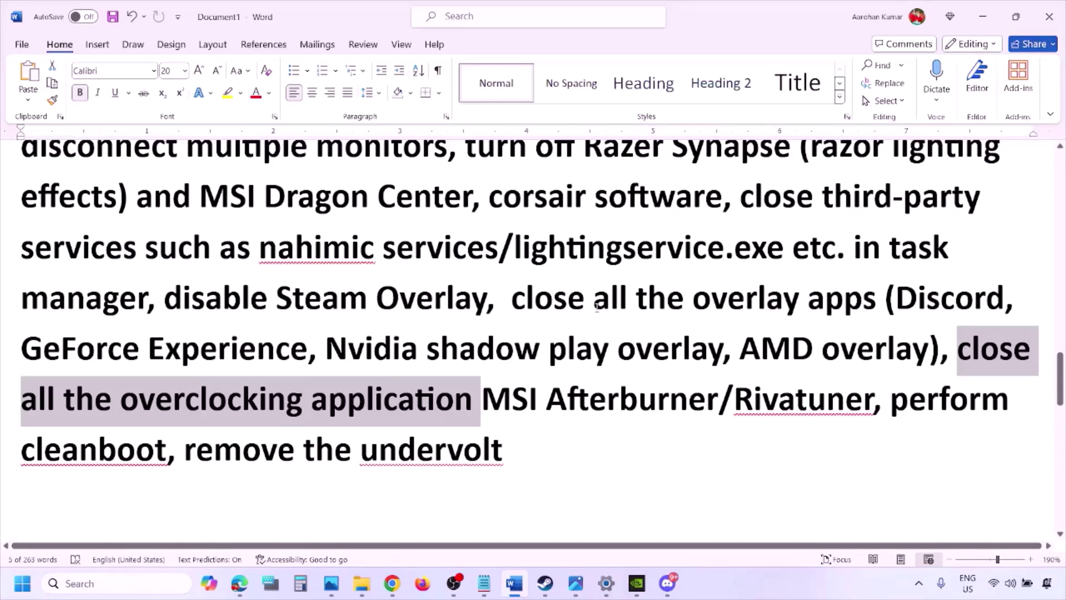
Highlight the words "close all the overlay apps" in the Step 9 notes
scroll(763, 224, "up", 2)
scroll(579, 315, "down", 1)
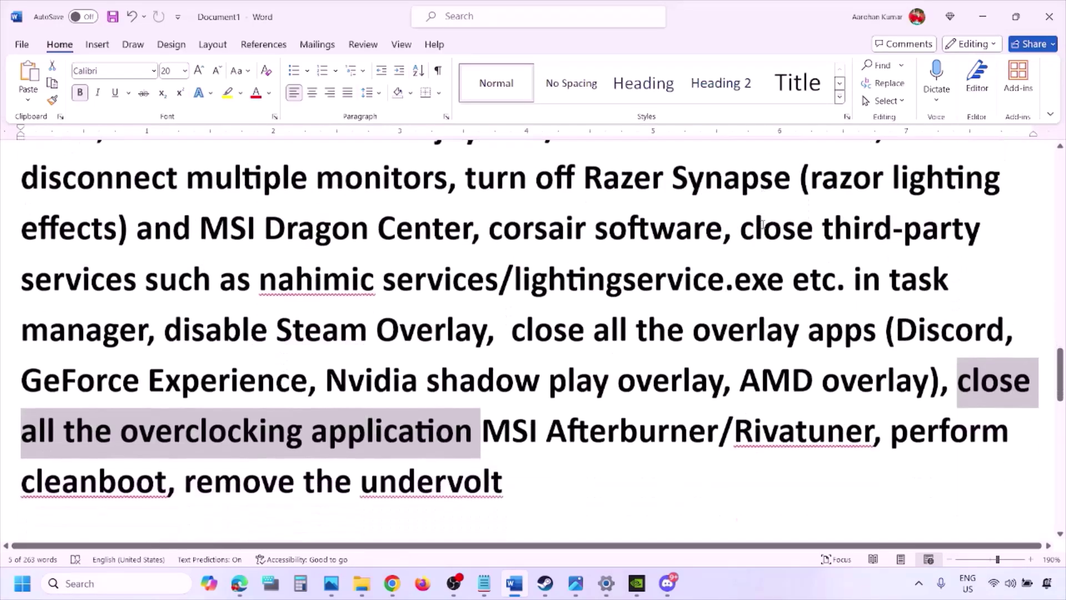
left_click_drag(526, 324, 833, 333)
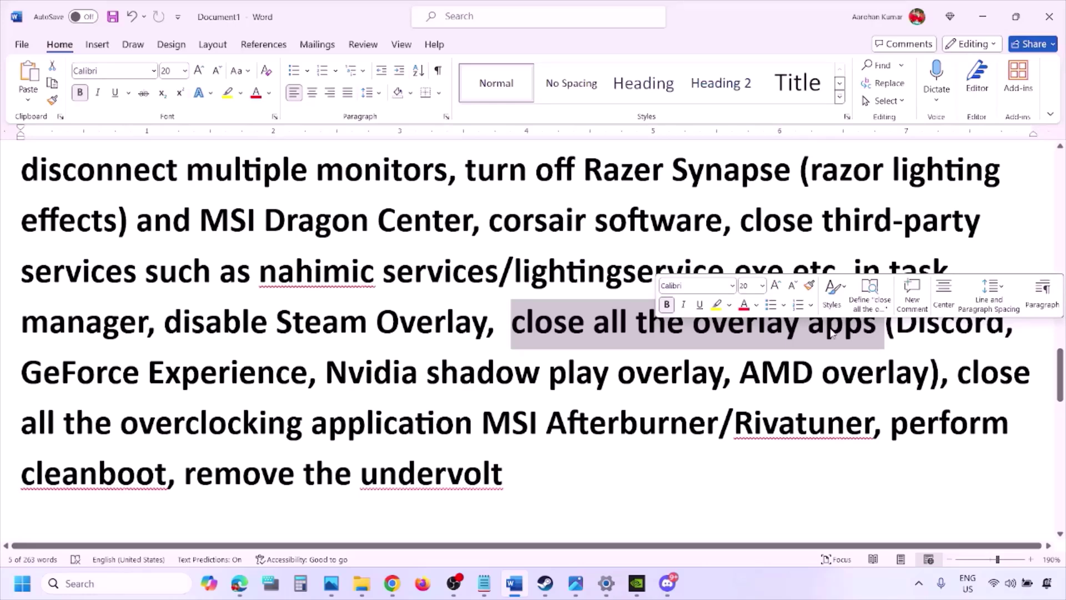
left_click(514, 325)
left_click_drag(513, 325, 880, 333)
Quit the background apps Discord and NVIDIA GeForce Experience, plus the background app with the round black-and-white icon
left_click(923, 592)
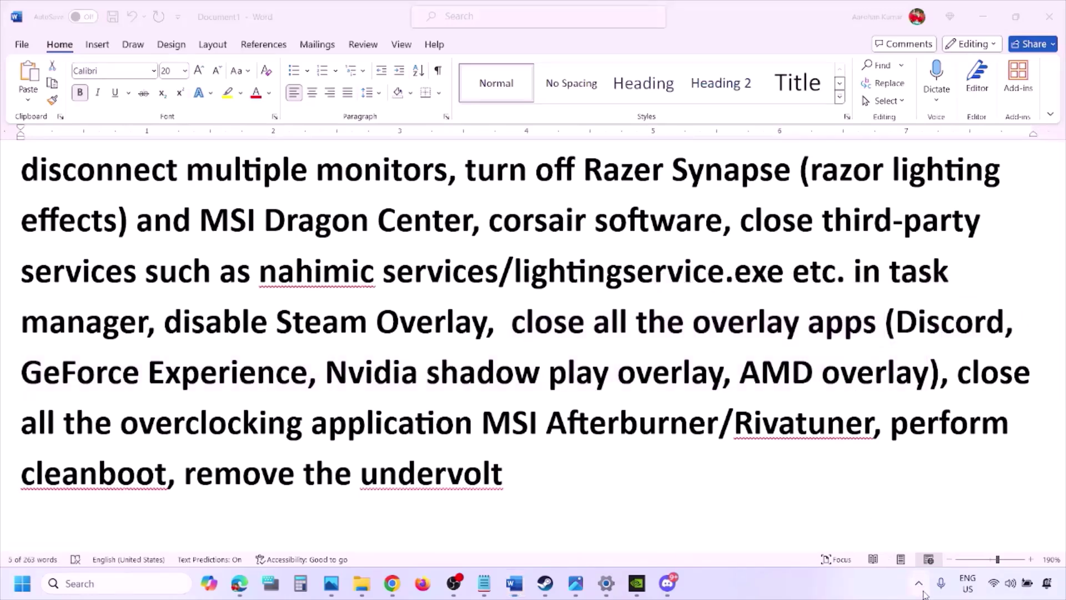
right_click(891, 514)
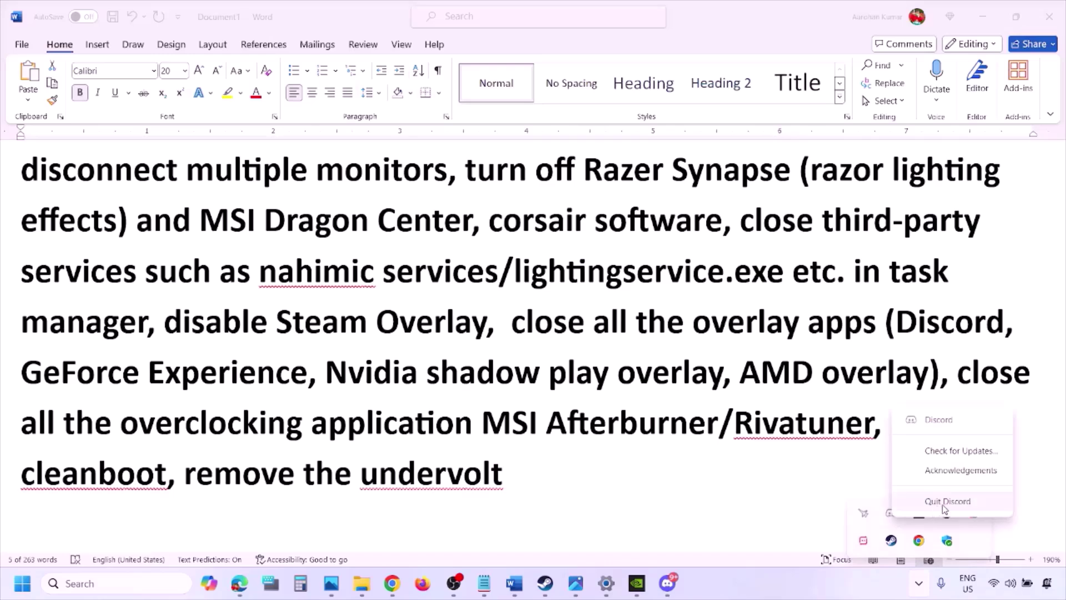
left_click(944, 502)
right_click(889, 521)
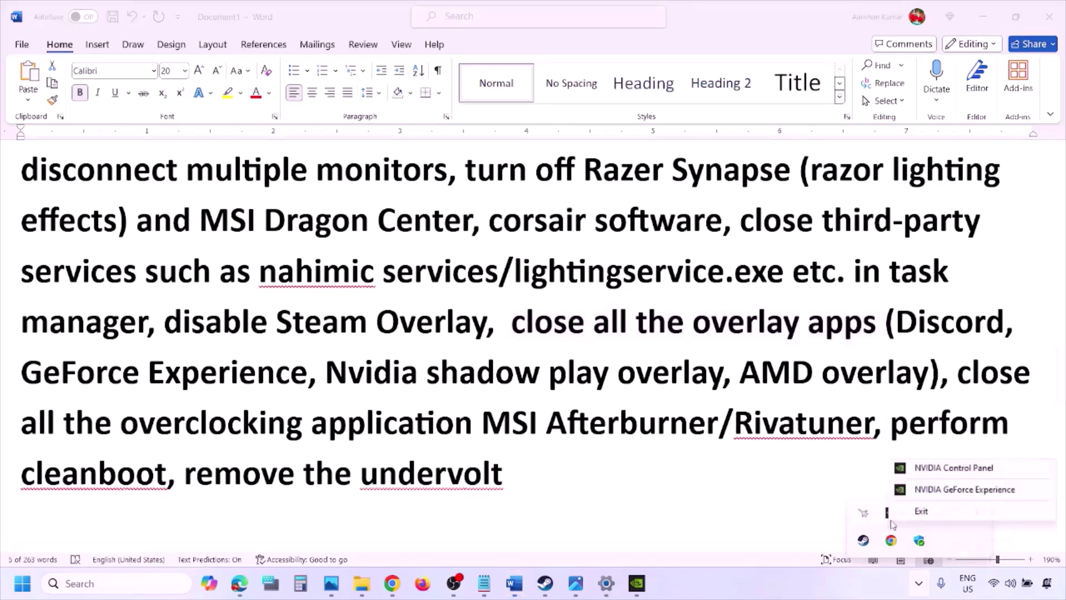
left_click(911, 511)
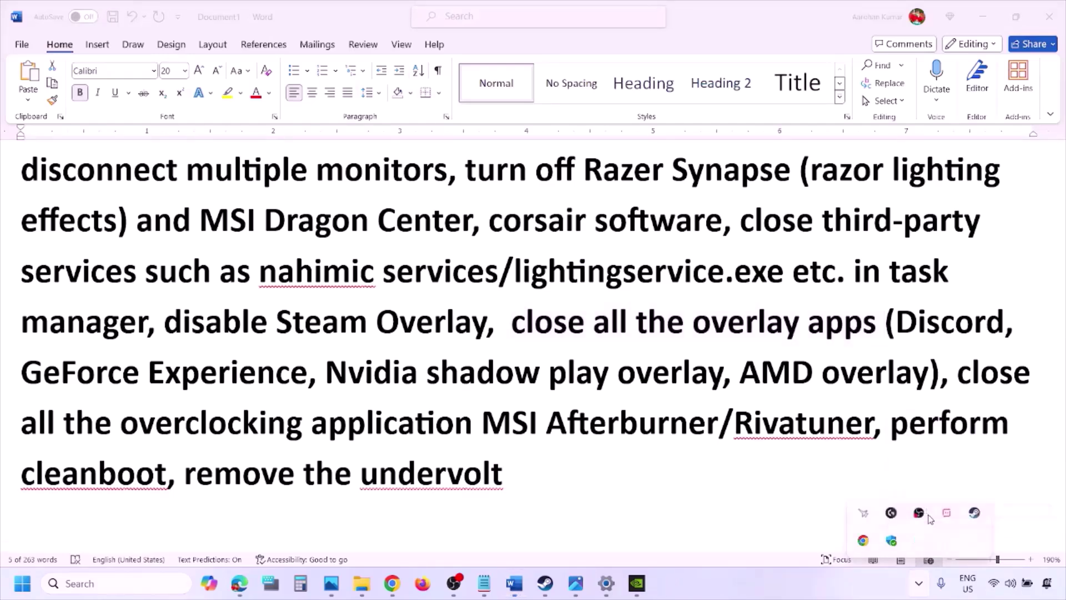
right_click(889, 514)
left_click(881, 552)
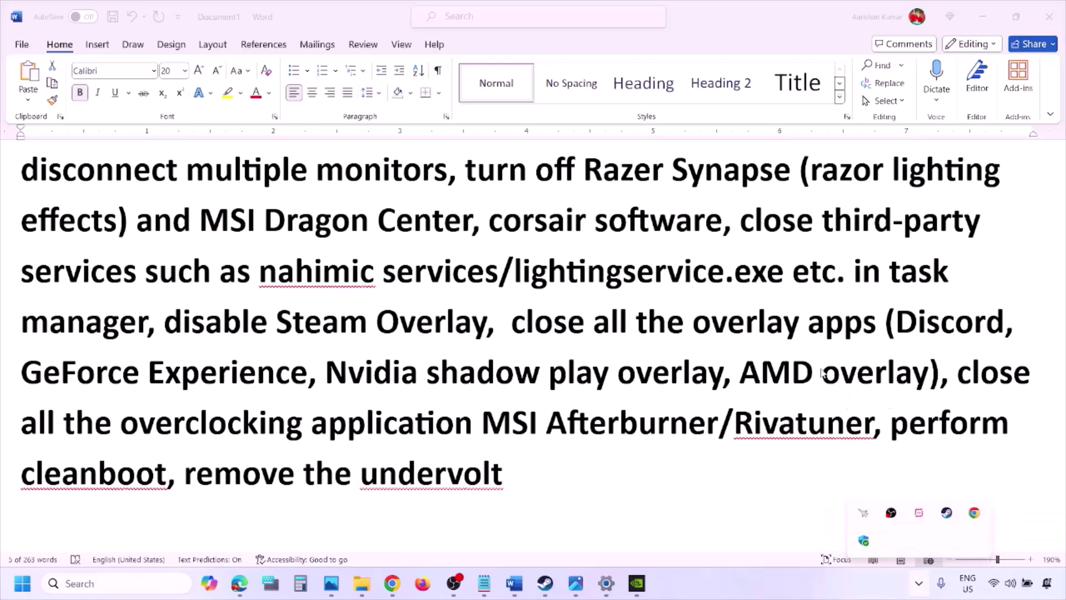
Highlight "close all the overlay apps" in the notes and quit the background app with the pink icon
left_click_drag(512, 322, 884, 341)
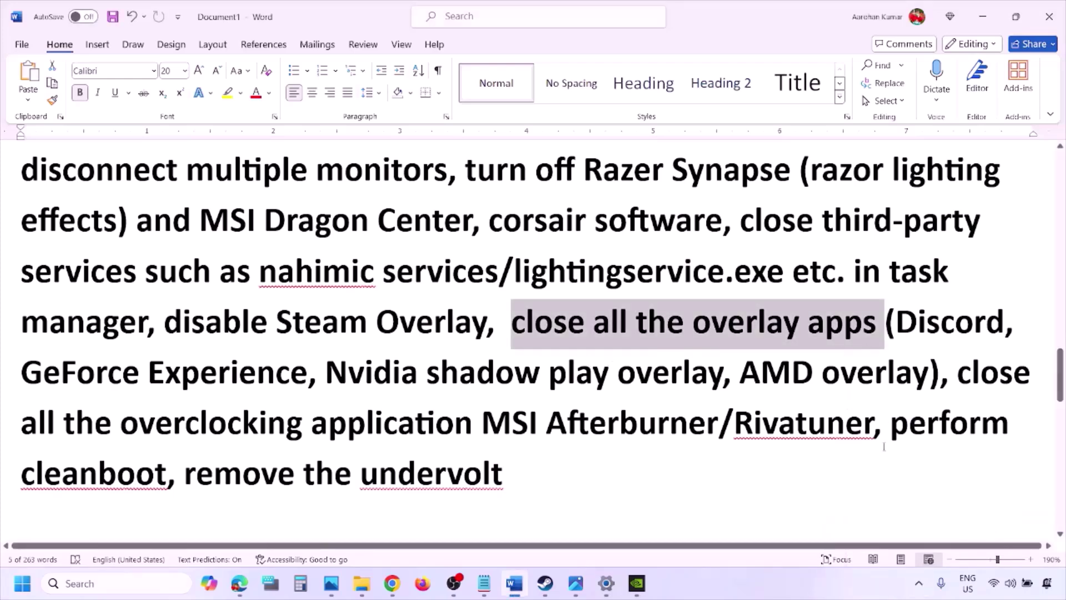
left_click(918, 583)
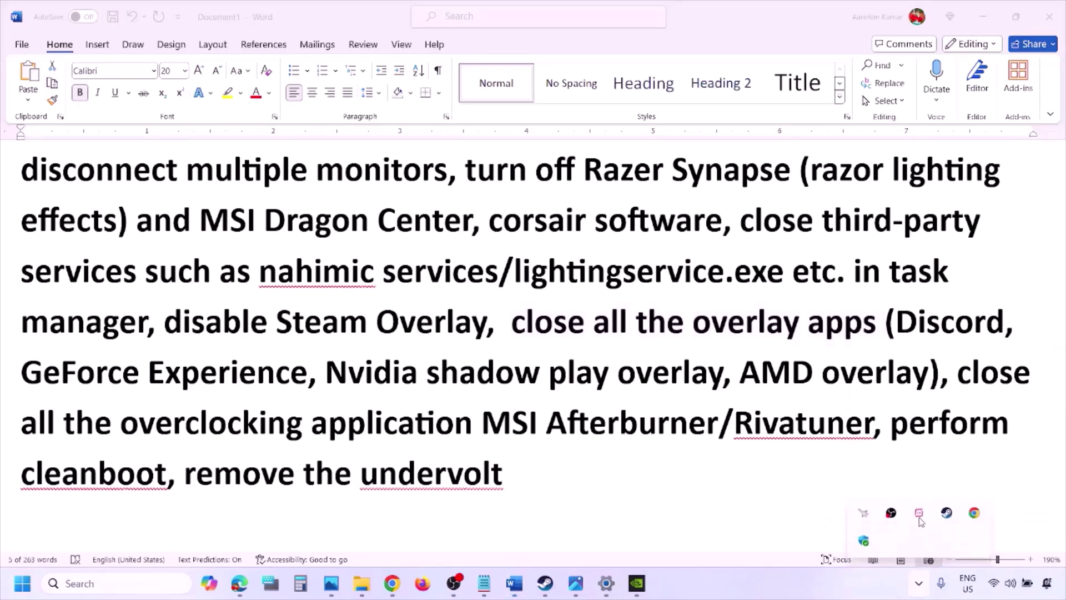
right_click(918, 518)
left_click(946, 507)
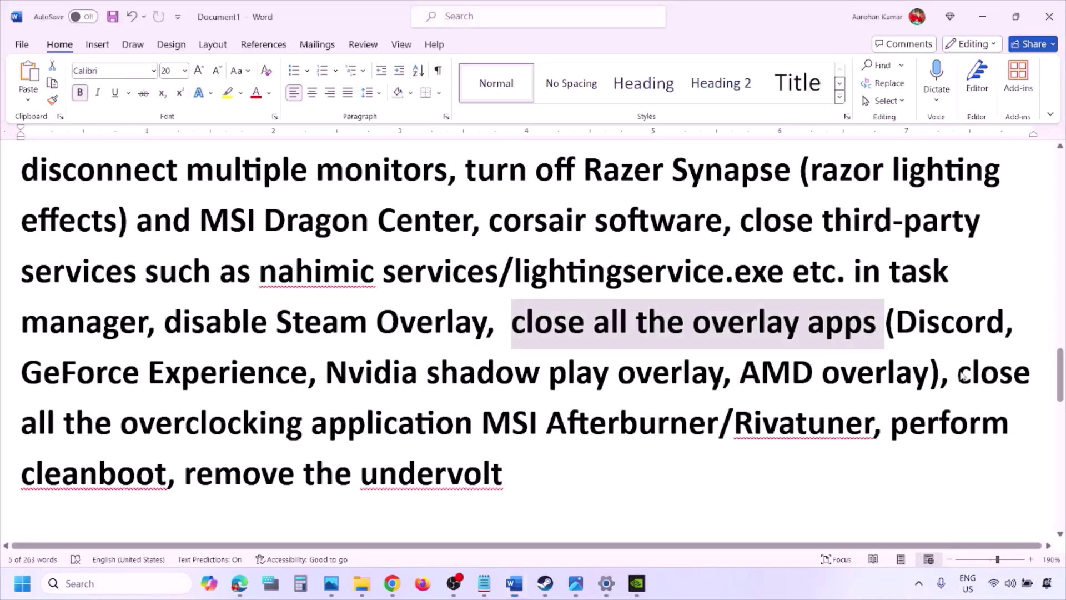
Highlight "close all the overclocking application" in the notes and close the background overclocking app that offers Profiles
left_click_drag(961, 376, 511, 424)
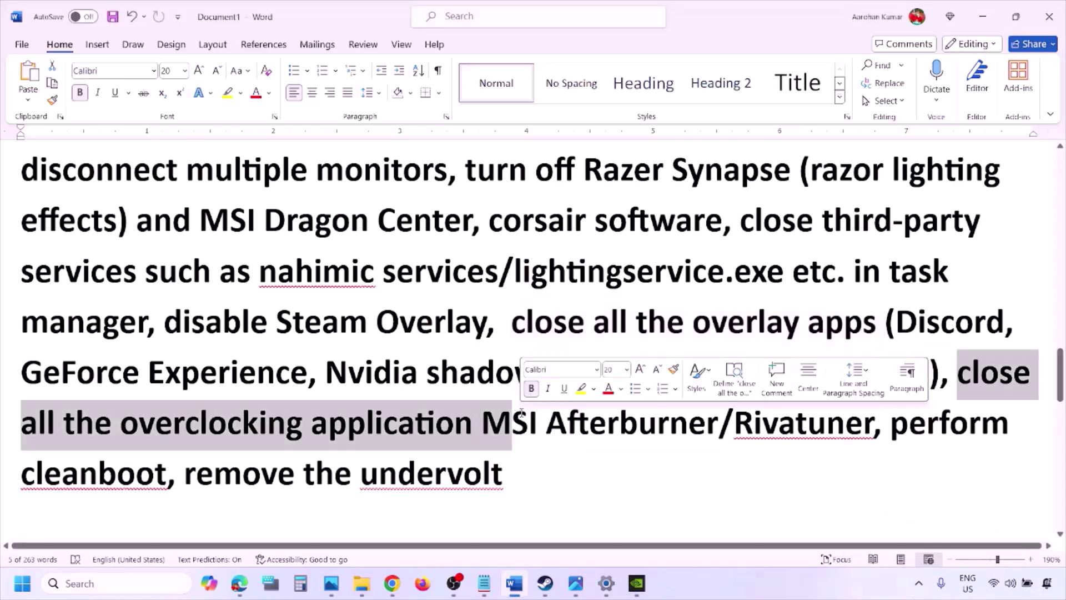
left_click(918, 586)
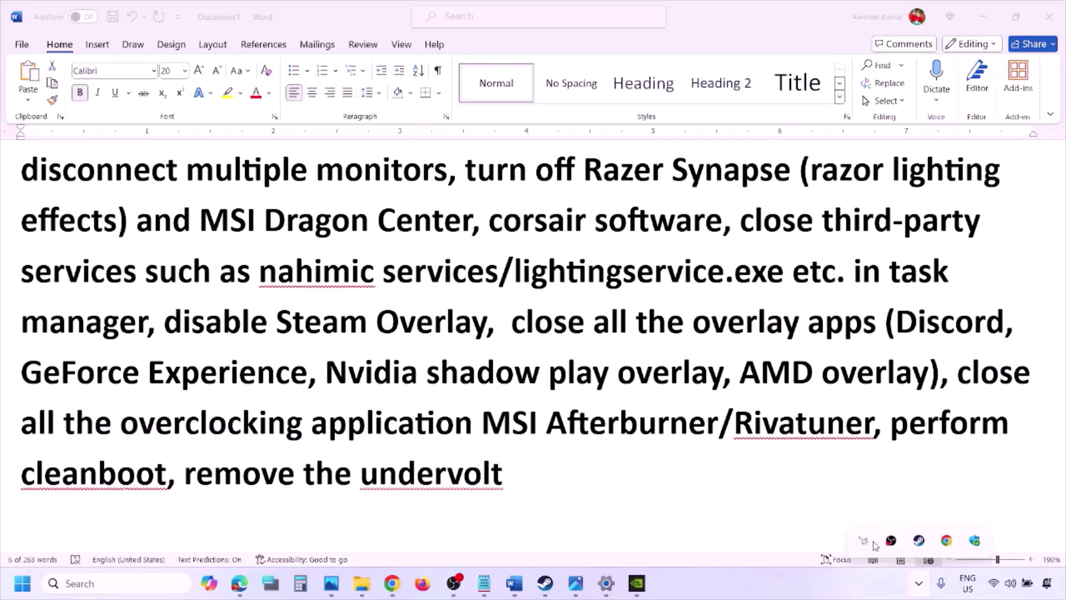
right_click(862, 541)
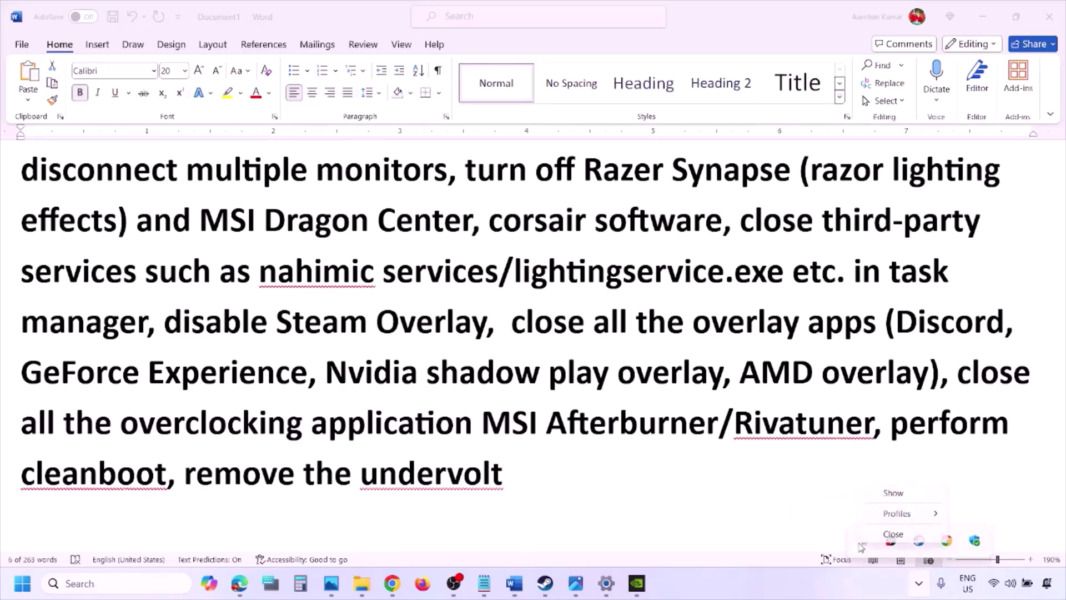
left_click(898, 534)
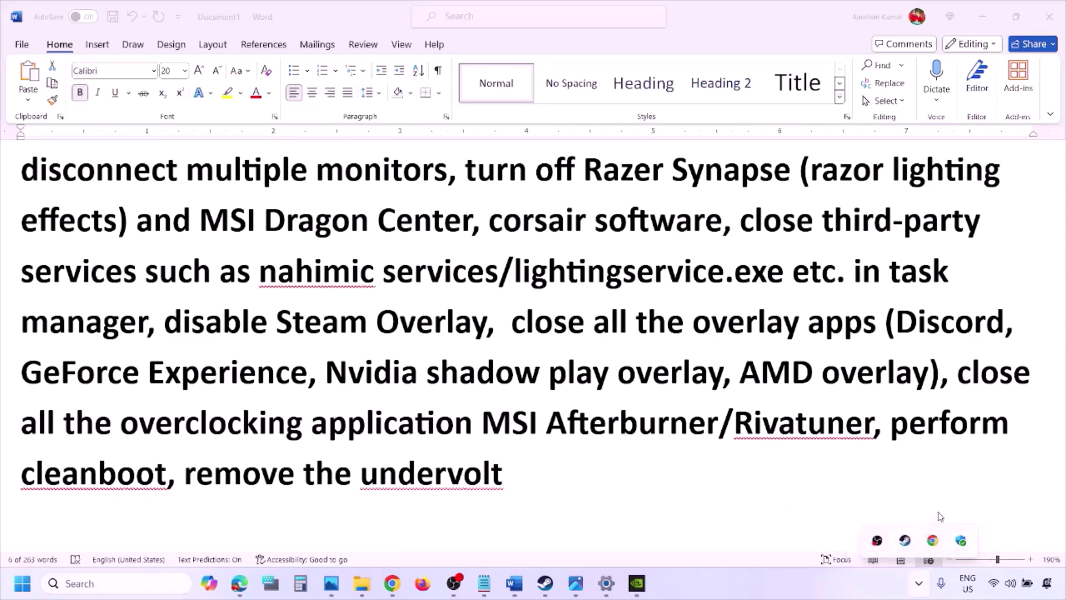
Open System Configuration for the clean boot, hide all Microsoft services in the services list and accept the dialog
left_click_drag(956, 373, 980, 423)
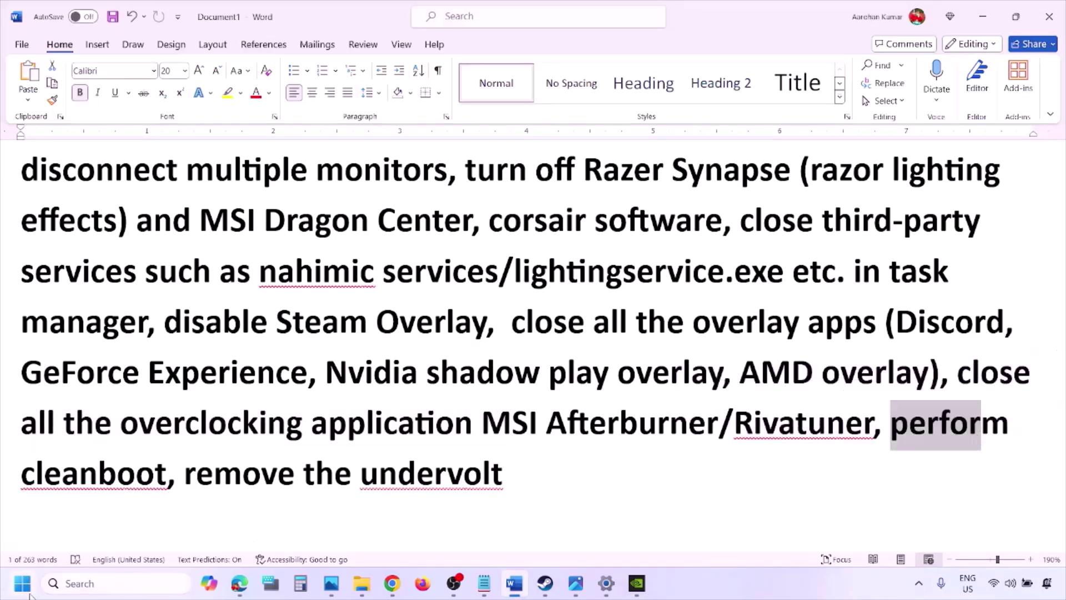
left_click(81, 580)
type("ystem")
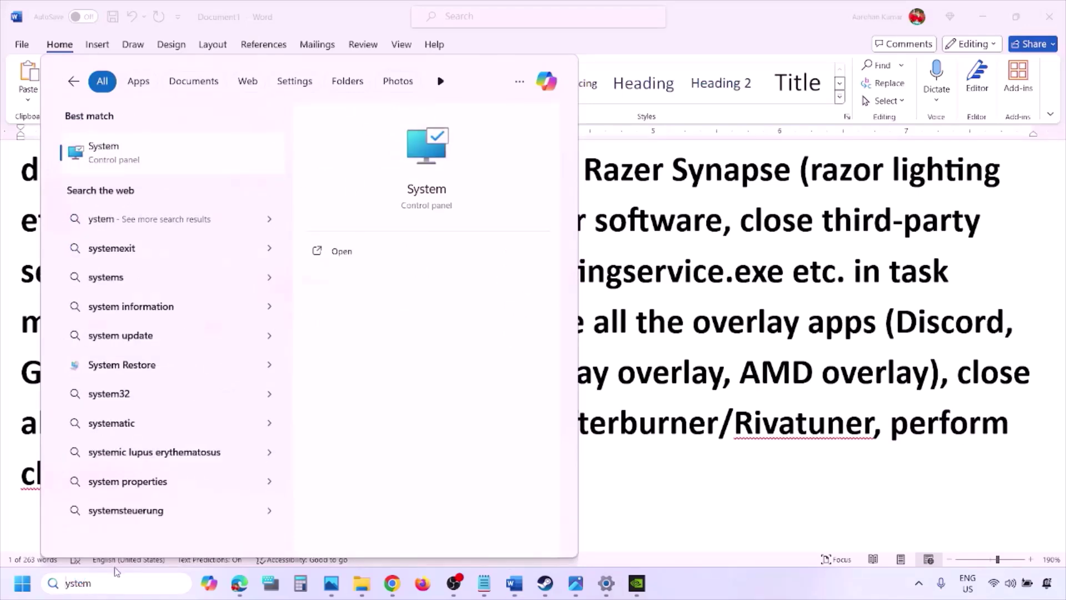
type("s")
left_click(167, 157)
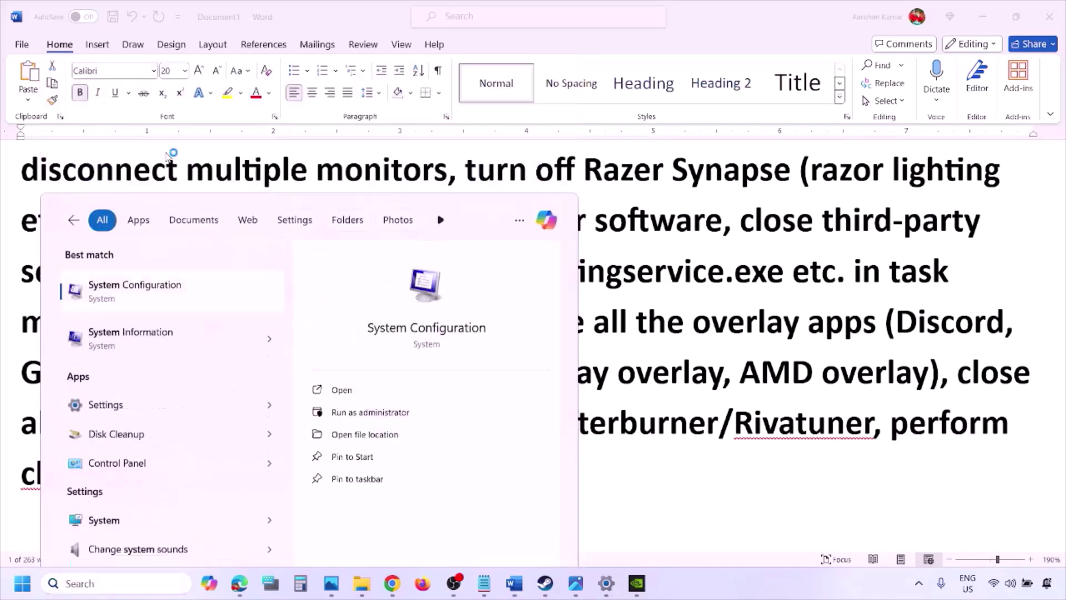
left_click(438, 185)
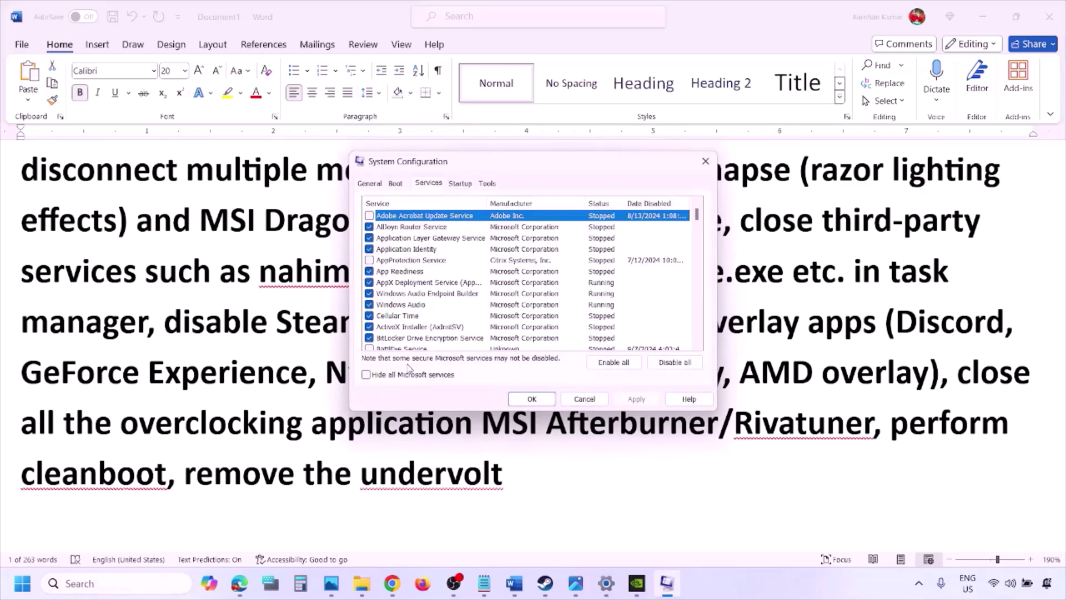
left_click(366, 376)
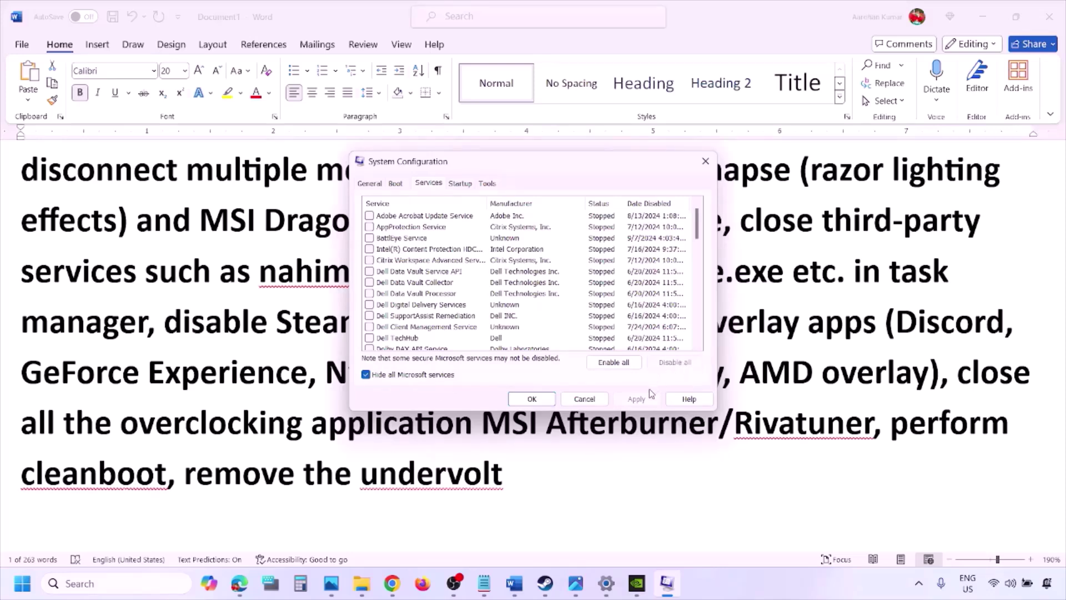
left_click(541, 398)
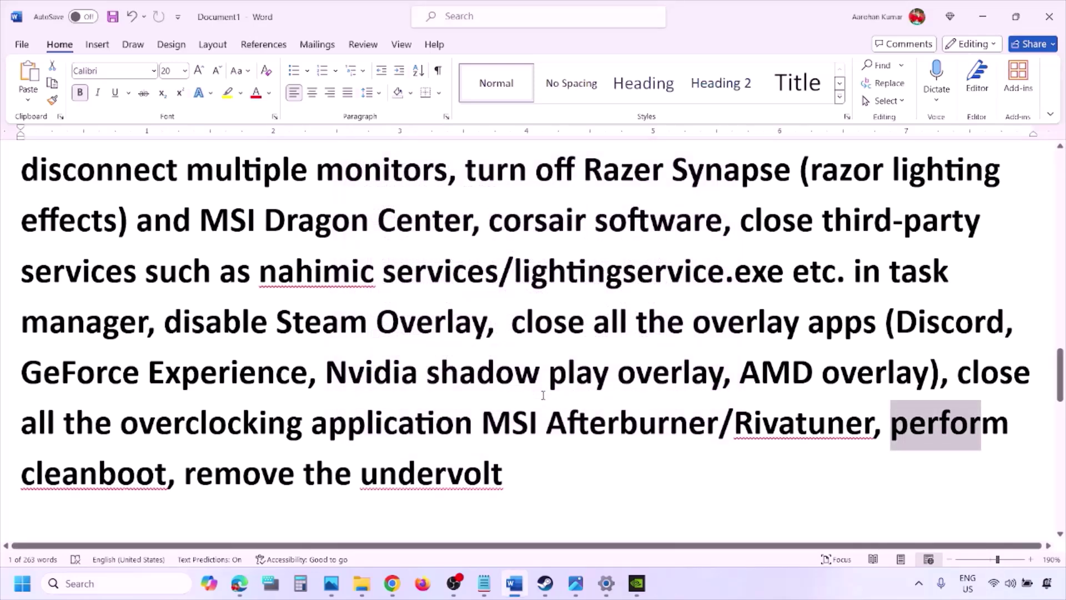
Highlight "remove the undervolt" at the end of the Step 9 notes and move on to the following notes
left_click_drag(188, 475, 503, 477)
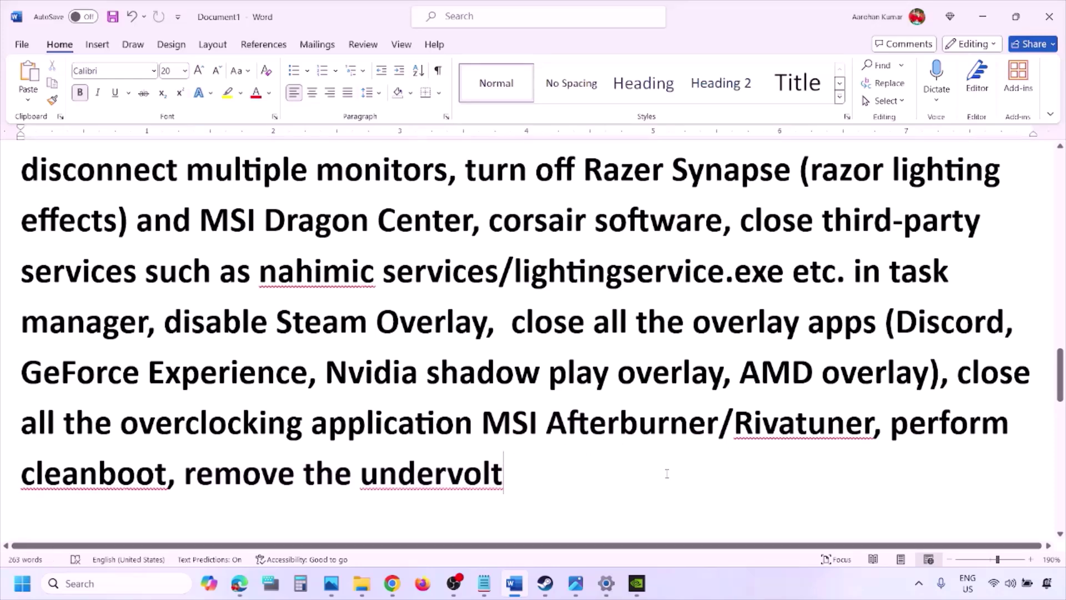
scroll(667, 473, "down", 5)
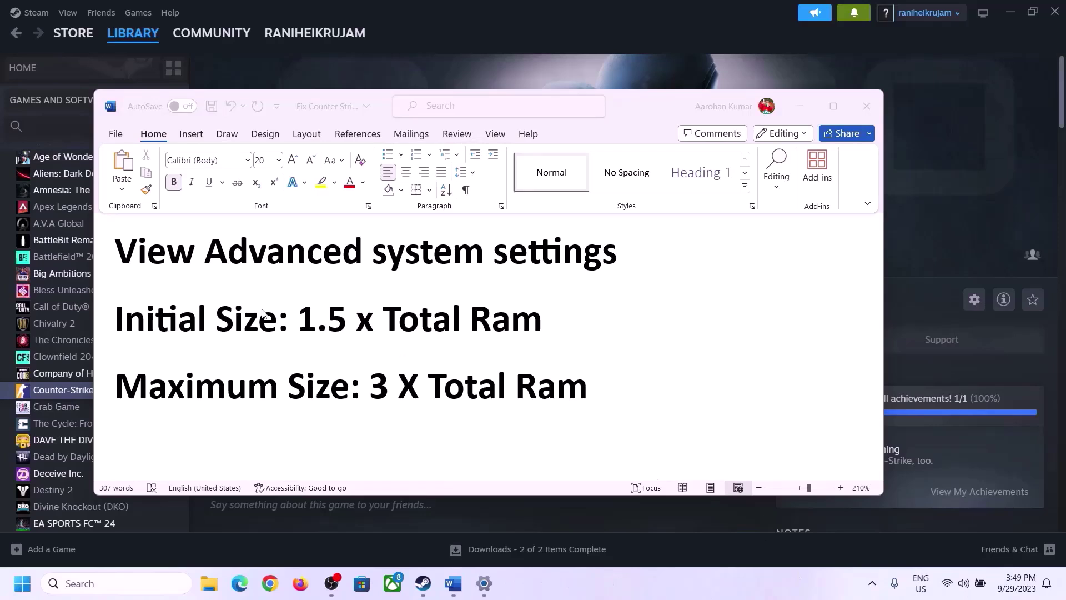
Search Windows for the noted "View Advanced system settings", open System Properties and move the dialog toward the middle of the screen
left_click(150, 257)
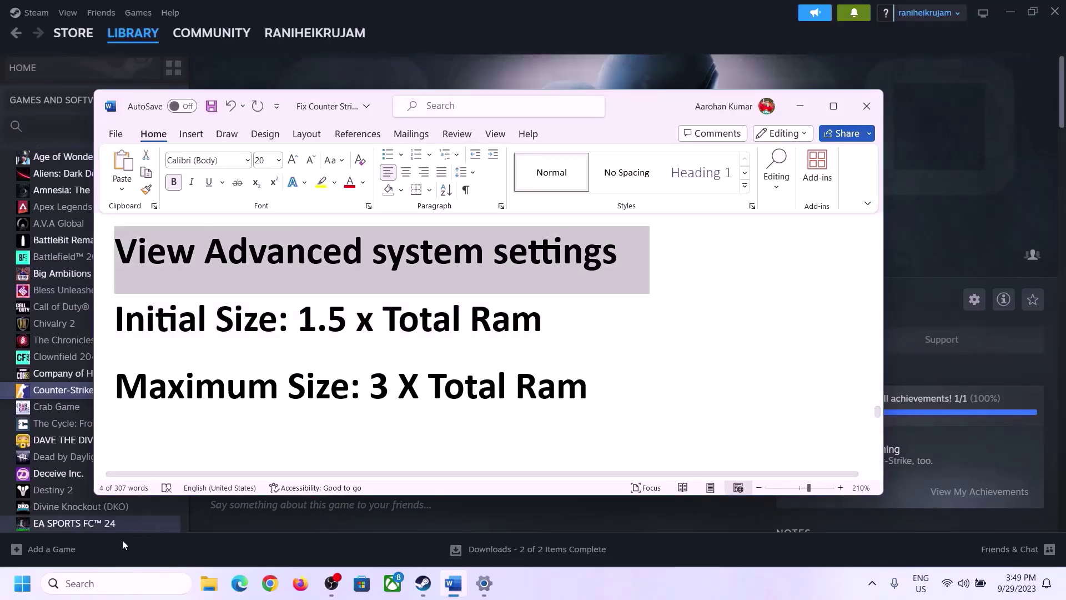
left_click(129, 582)
type("Advanced system settings")
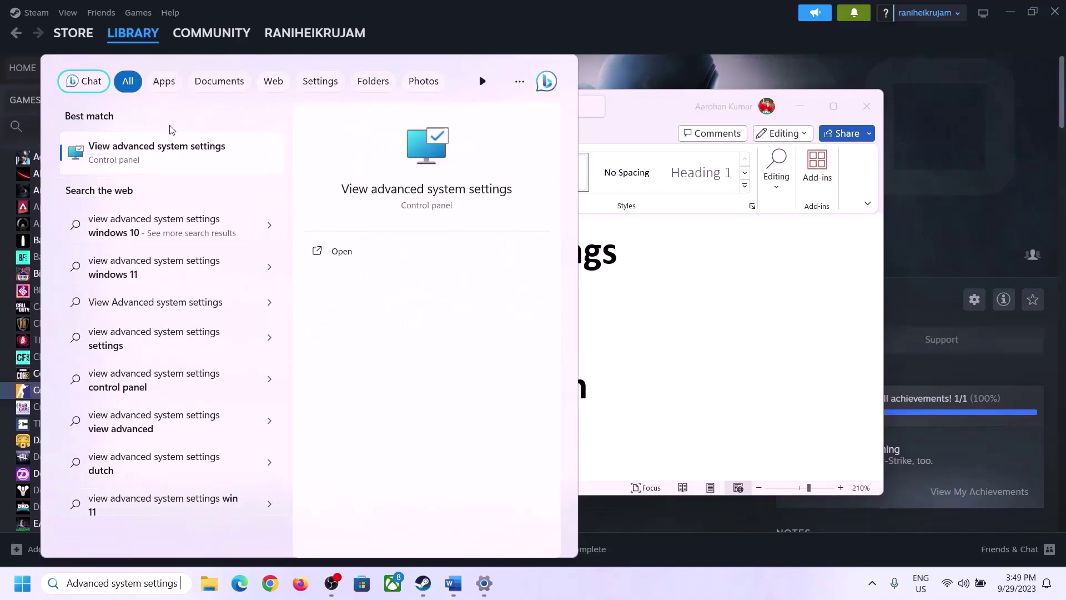
left_click(150, 161)
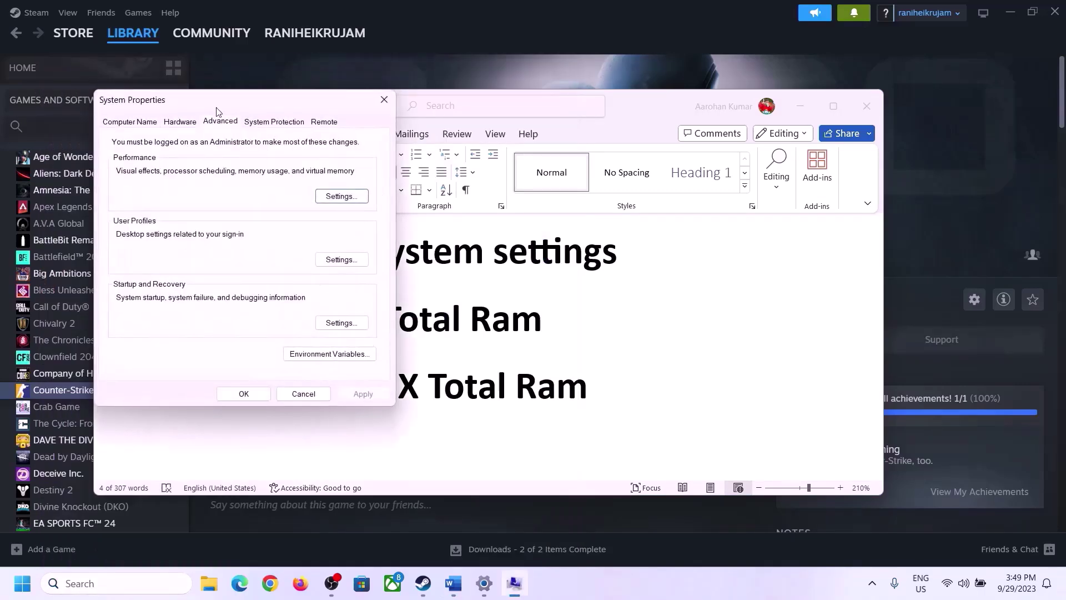
left_click_drag(219, 108, 476, 193)
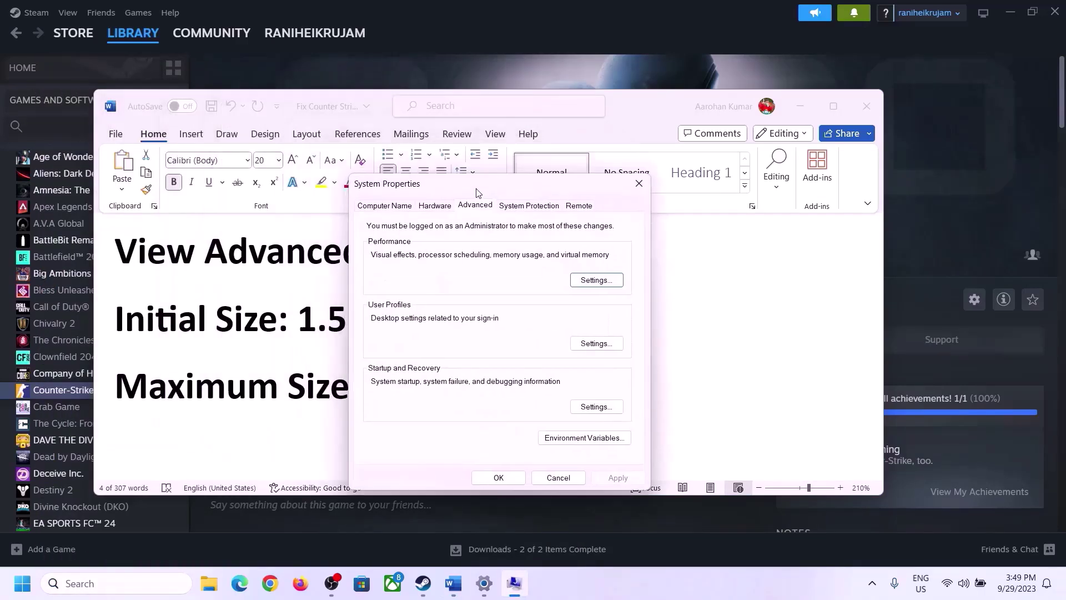
Open the Virtual Memory settings, turn off automatic paging file management and choose a custom size for drive C:
left_click(596, 280)
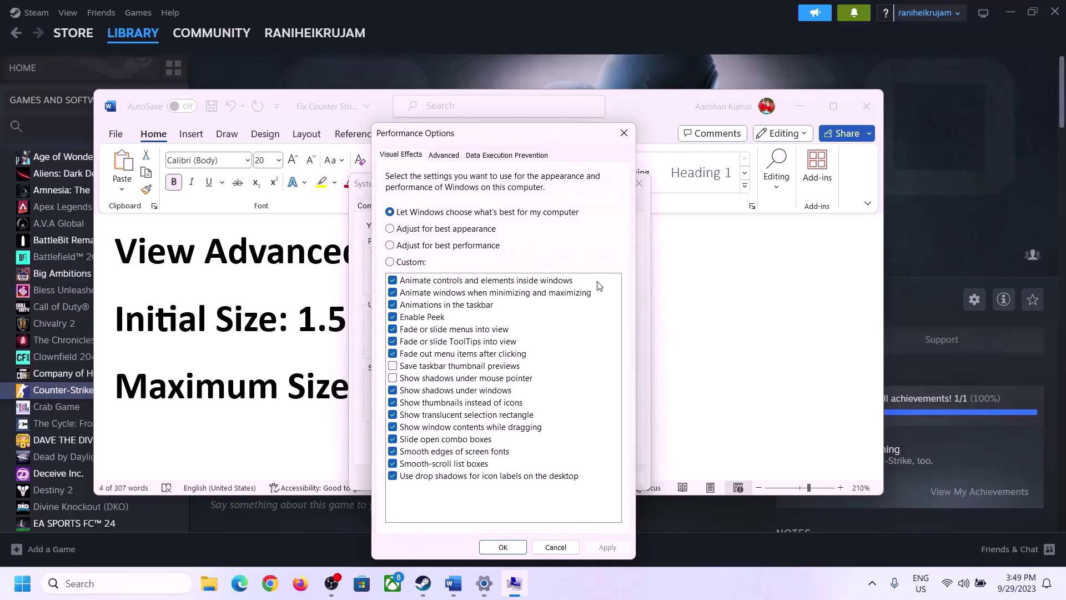
left_click(447, 157)
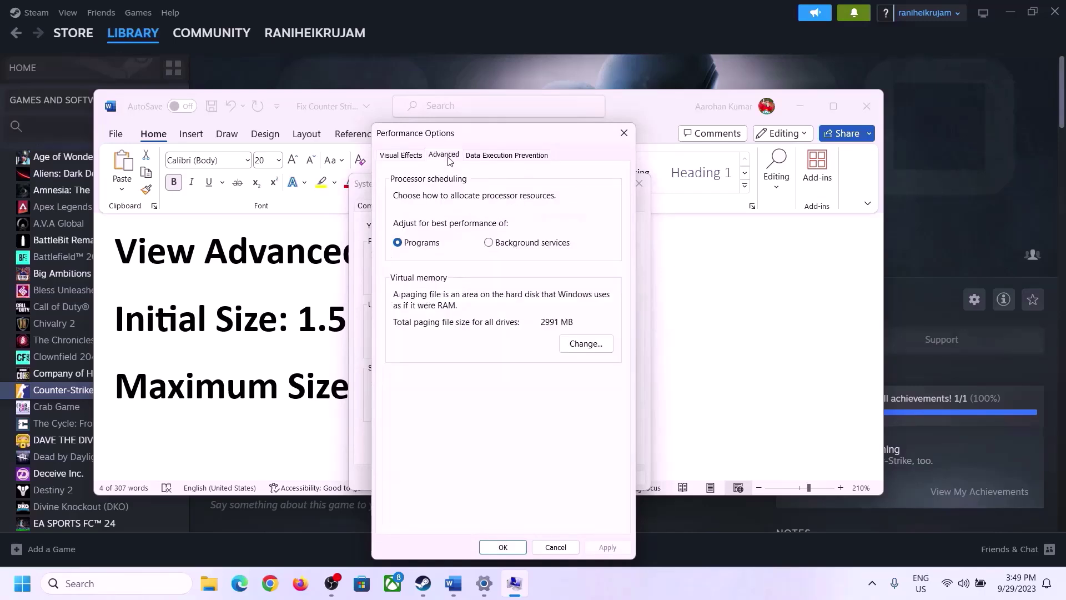
left_click(590, 345)
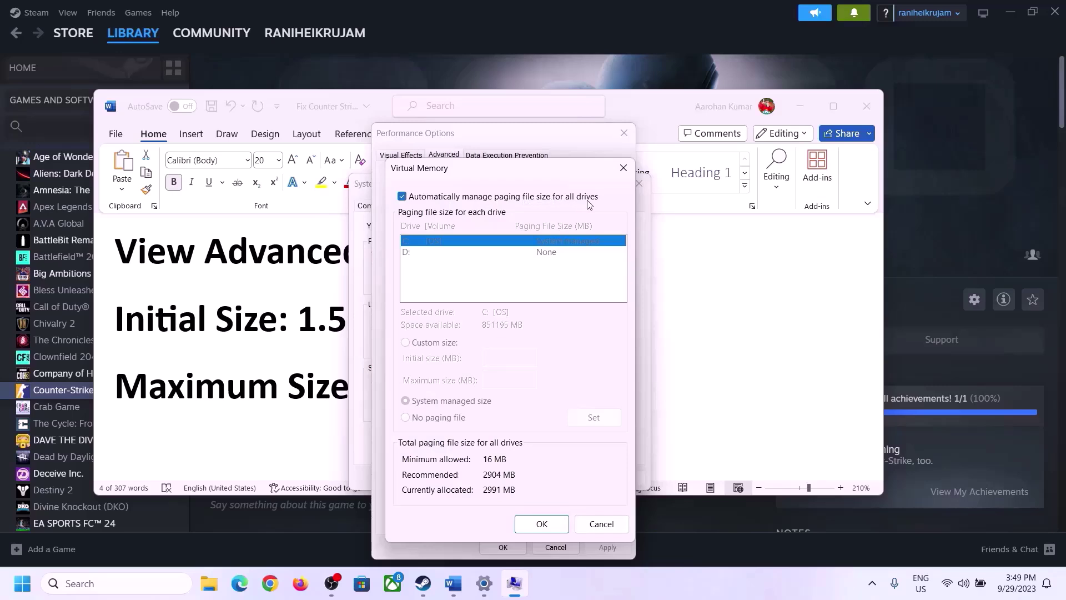
left_click(402, 197)
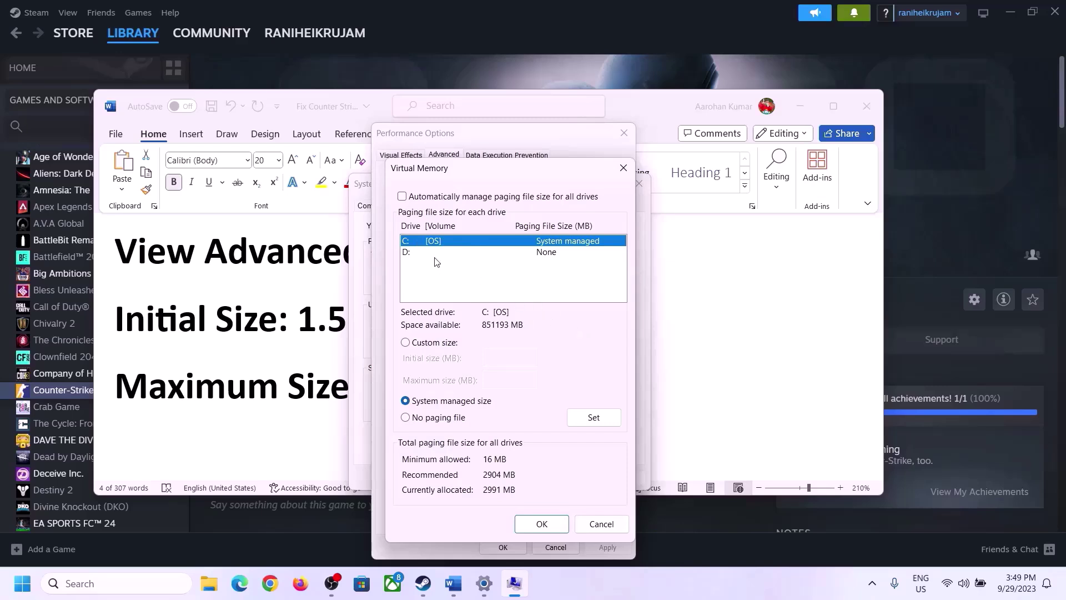
left_click(406, 343)
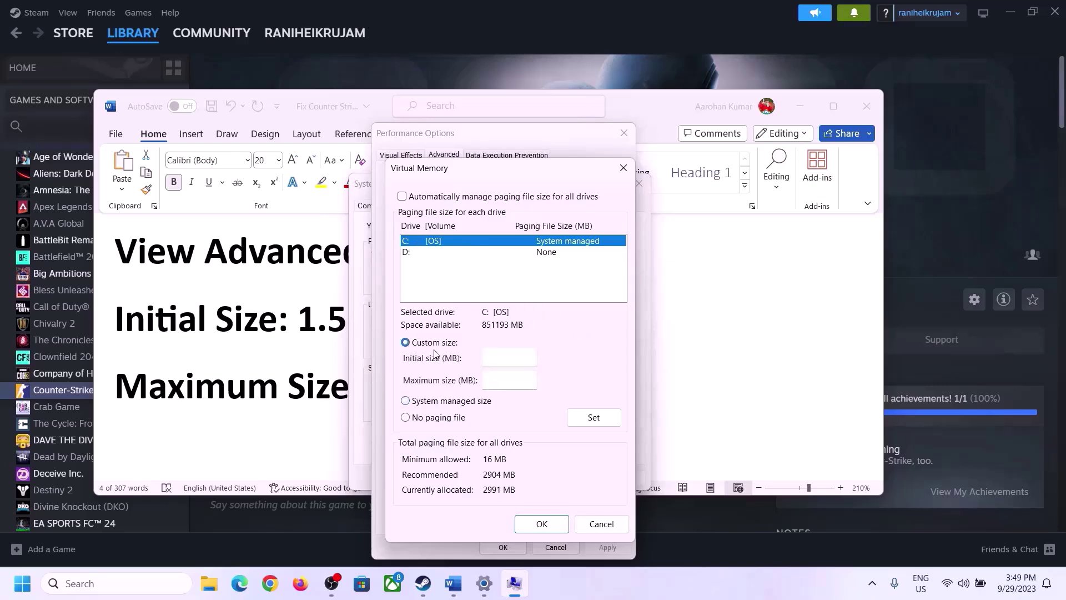
left_click(510, 358)
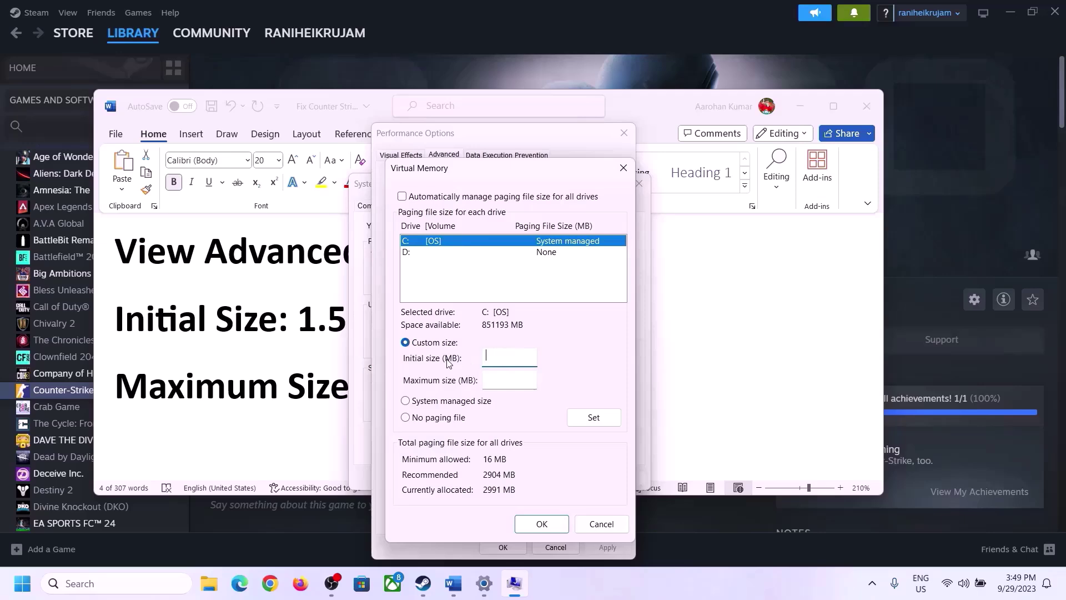
Highlight "1.5 x Total Ram" beside Initial Size in the Word notes
left_click(295, 333)
left_click_drag(320, 319, 494, 331)
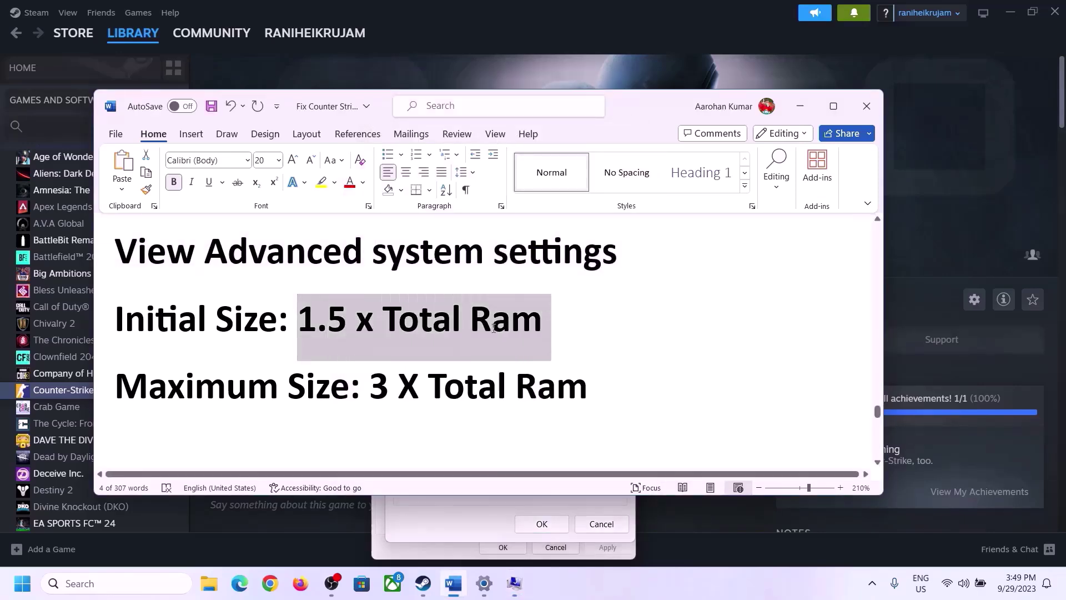
Look up the installed RAM on the System About page in Settings and return to the Virtual Memory dialog
left_click(485, 586)
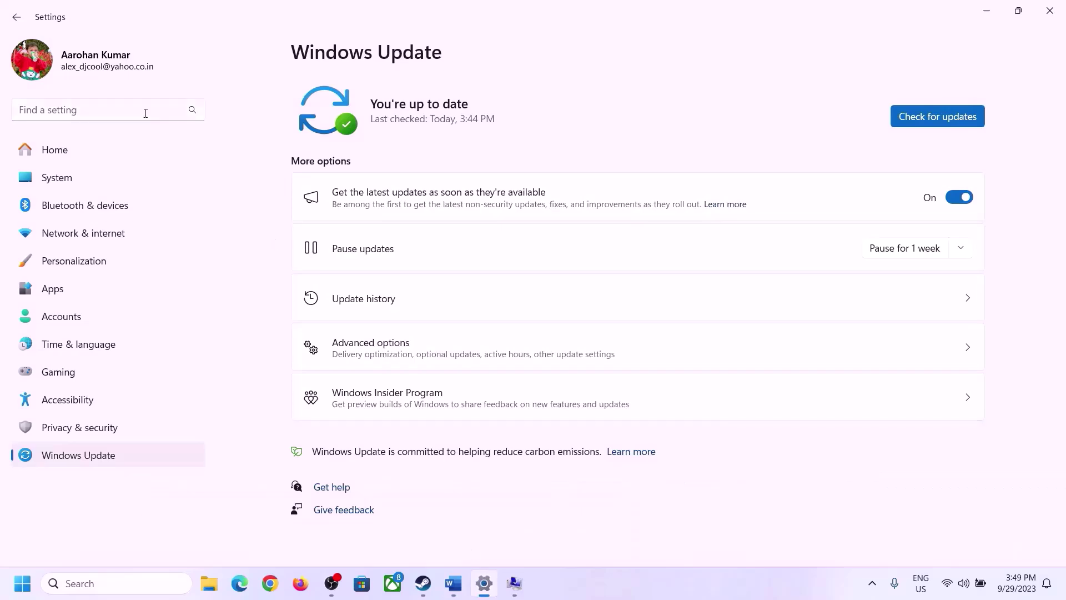
left_click(50, 180)
scroll(381, 452, "down", 8)
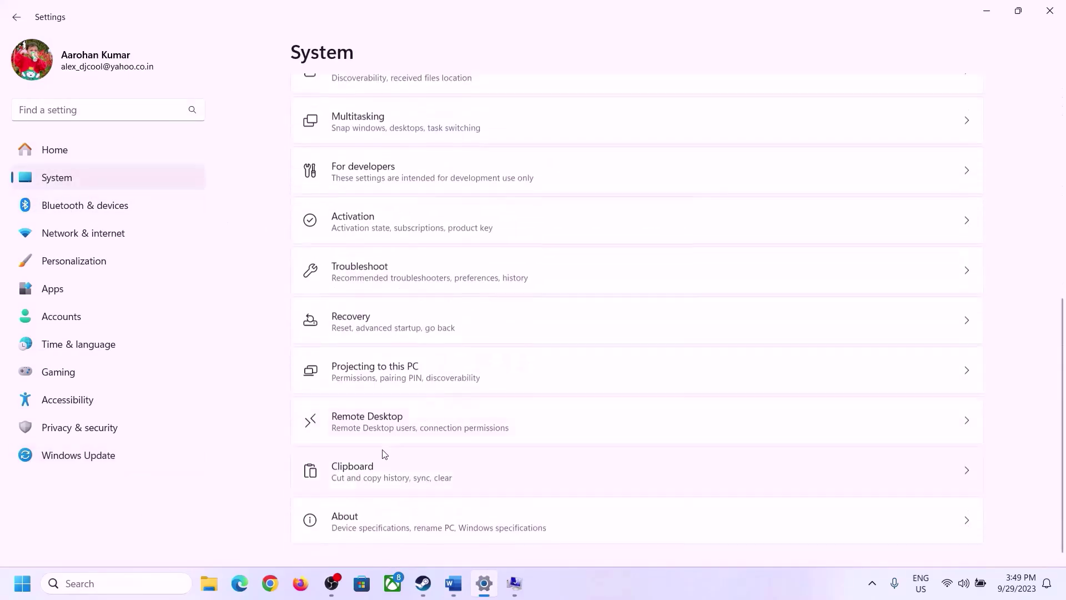
left_click(351, 527)
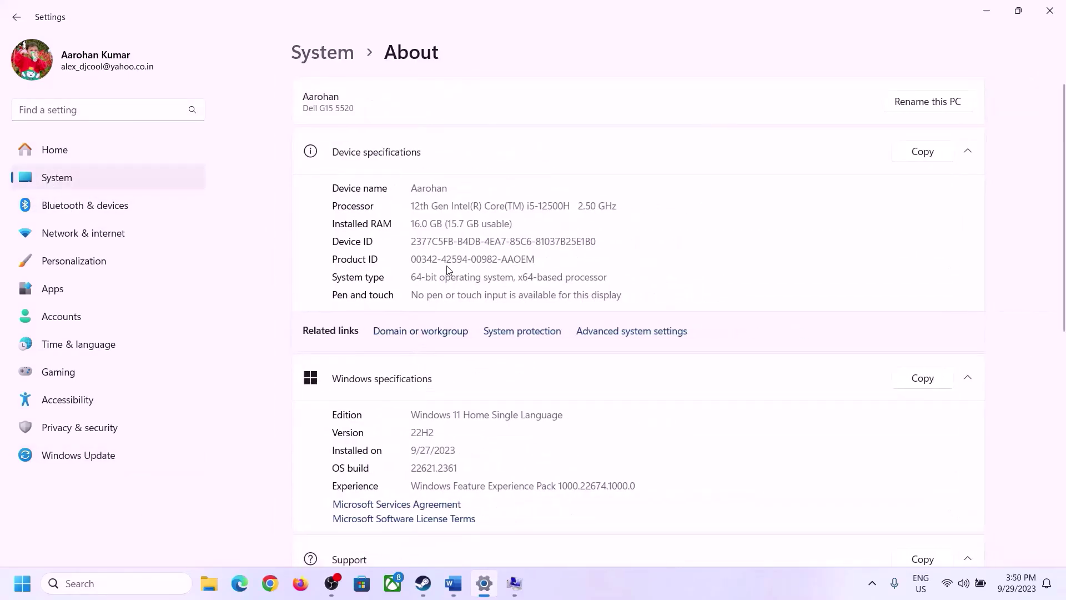
left_click_drag(419, 223, 406, 226)
left_click_drag(422, 224, 406, 219)
left_click(428, 225)
left_click(514, 583)
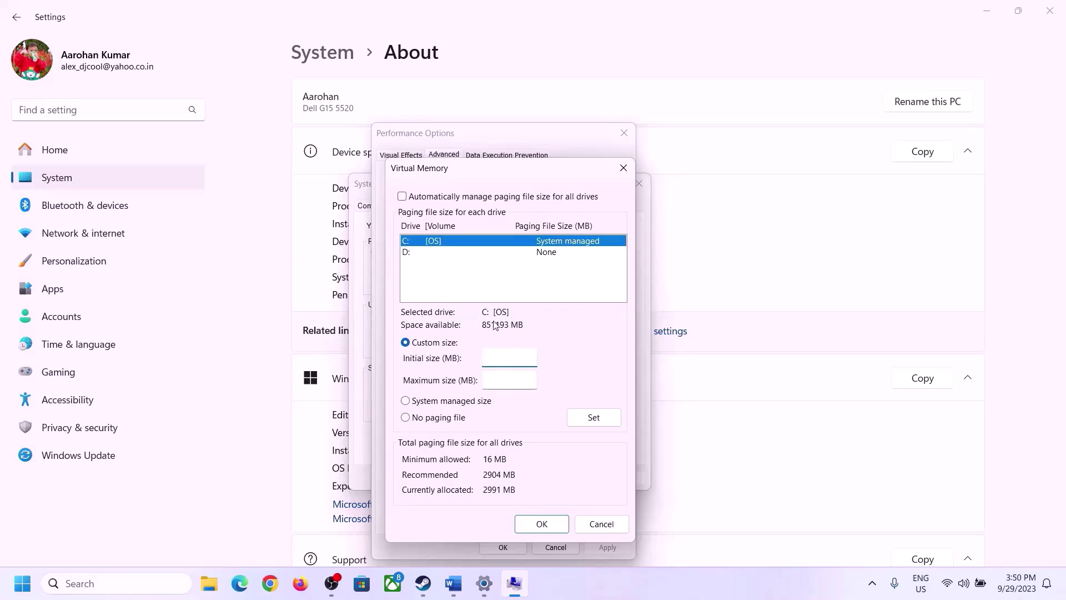
Open Calculator through the Run command "calc" and move it beside the Virtual Memory dialog
mouse_move(484, 583)
mouse_move(480, 513)
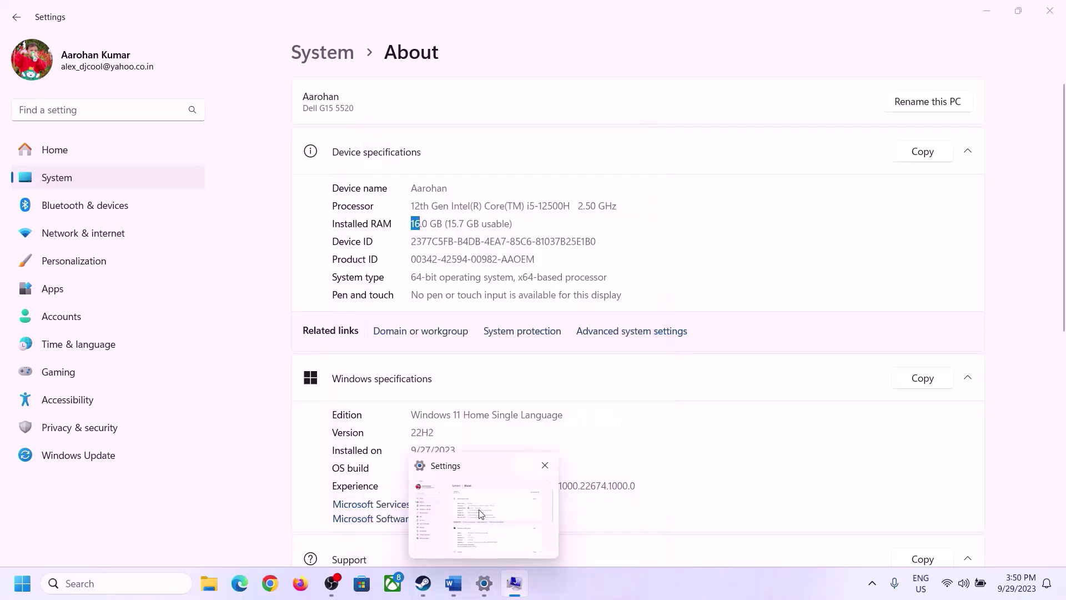
key("super+r")
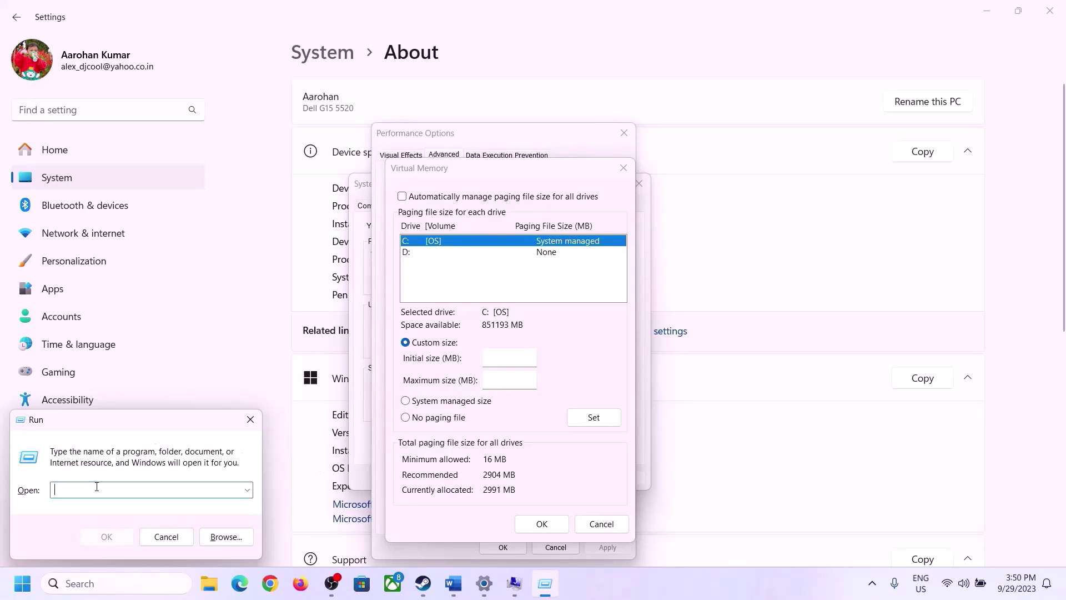
type("calc")
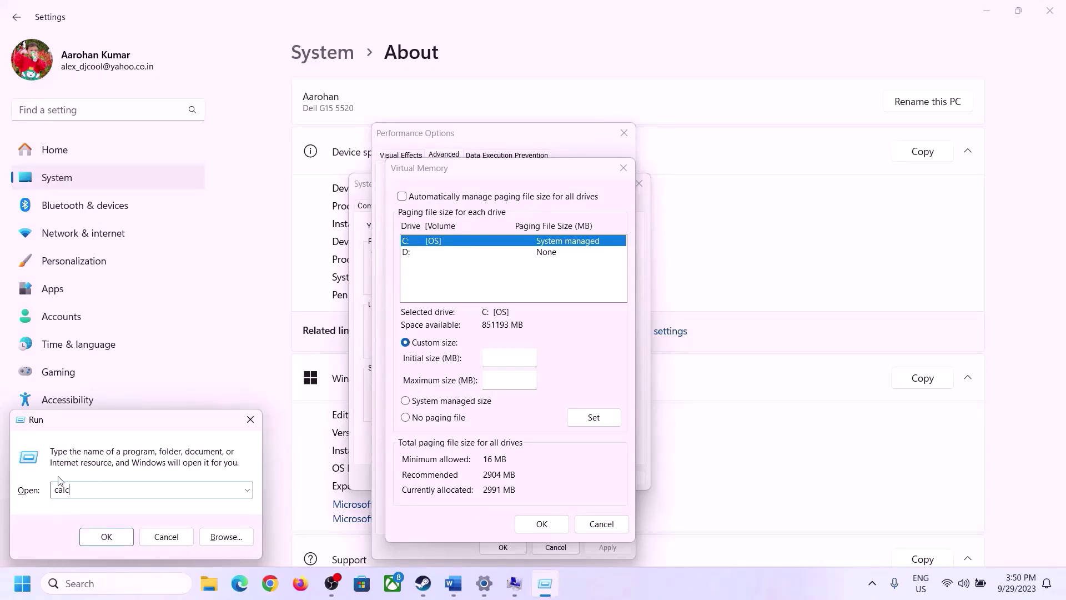
left_click(107, 538)
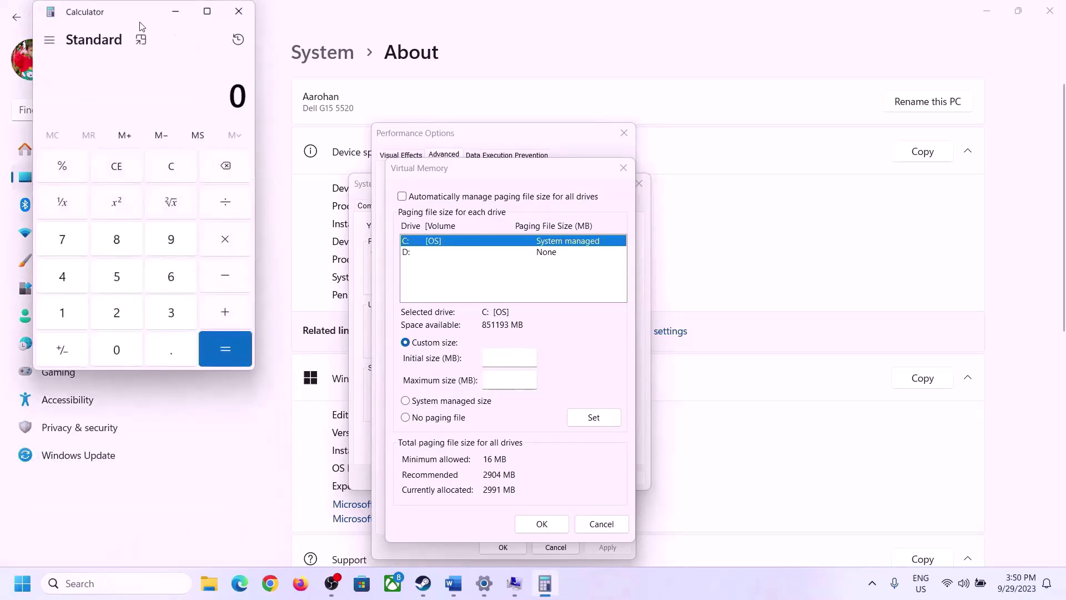
left_click_drag(136, 29, 777, 182)
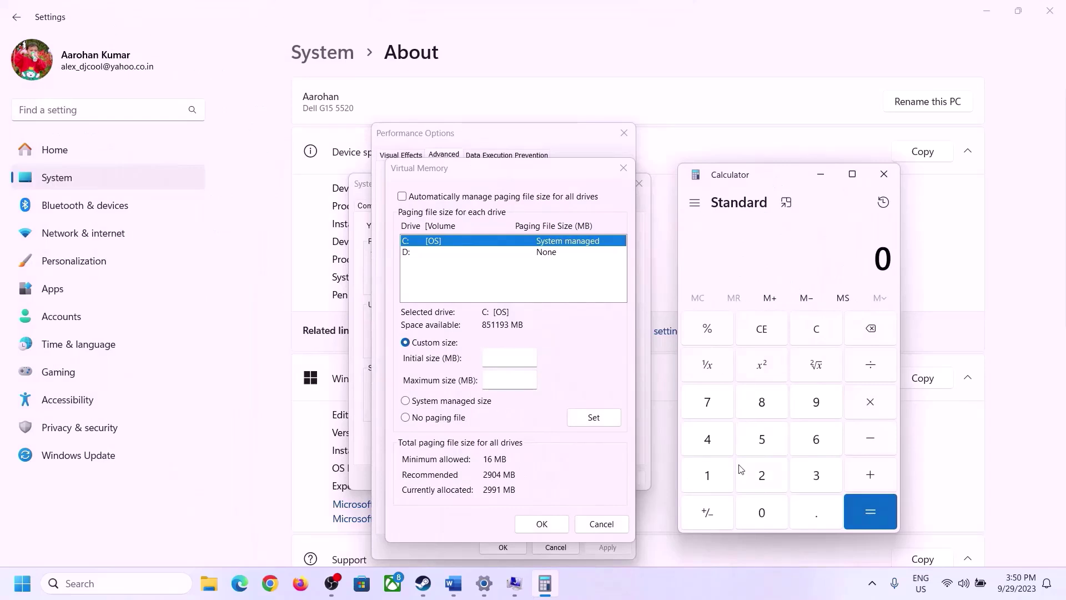
Check the initial size formula in the Word notes and calculate 16 × 1024 in Calculator
left_click(453, 583)
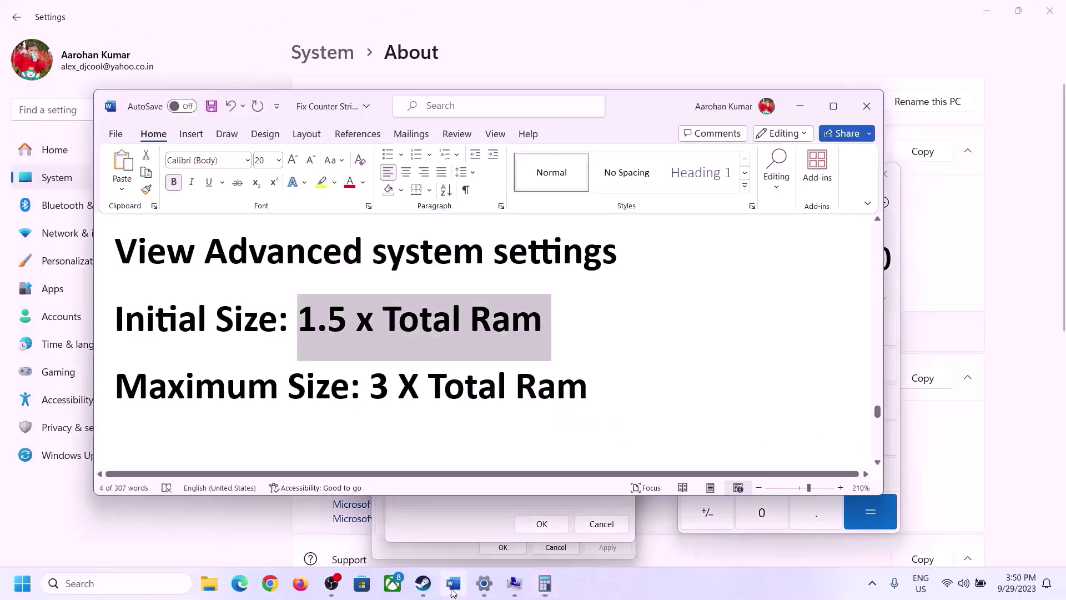
left_click(544, 583)
left_click(708, 476)
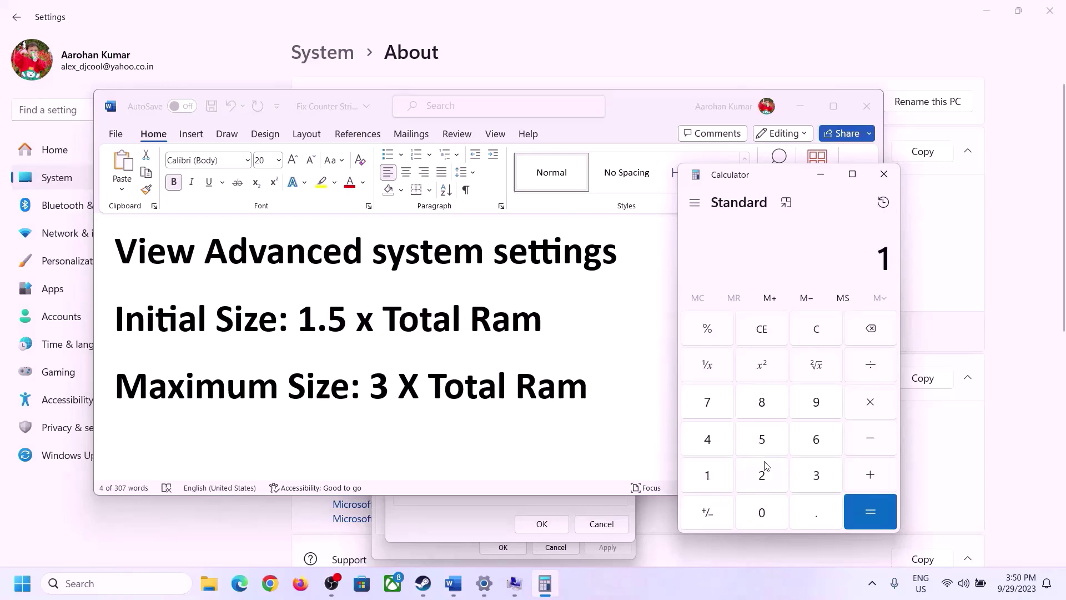
left_click(811, 445)
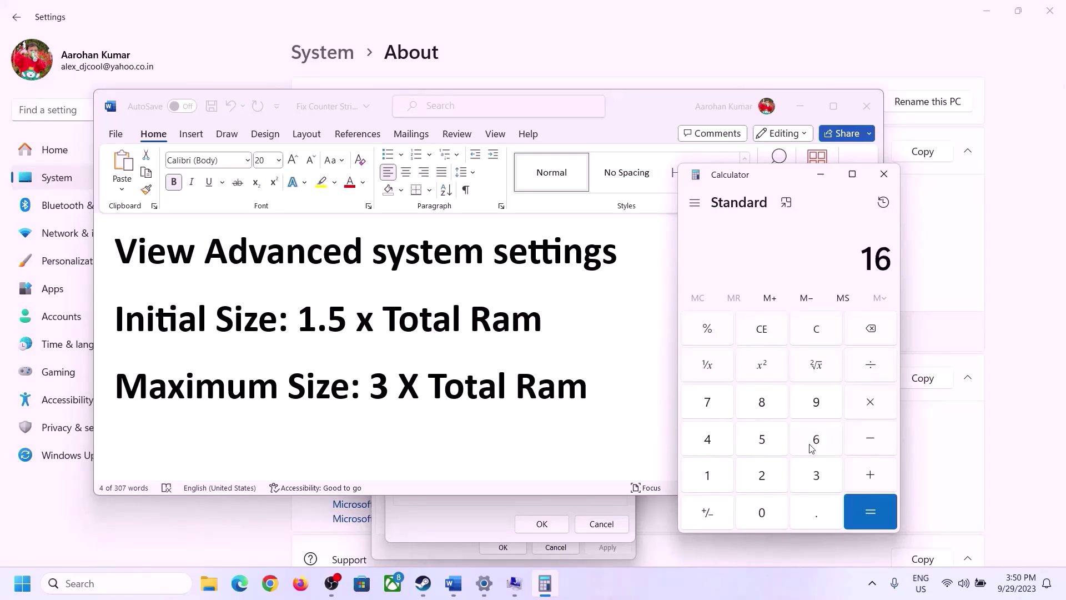
left_click(818, 334)
left_click(715, 476)
left_click(800, 447)
left_click(871, 408)
left_click(707, 480)
left_click(762, 512)
left_click(762, 476)
left_click(717, 449)
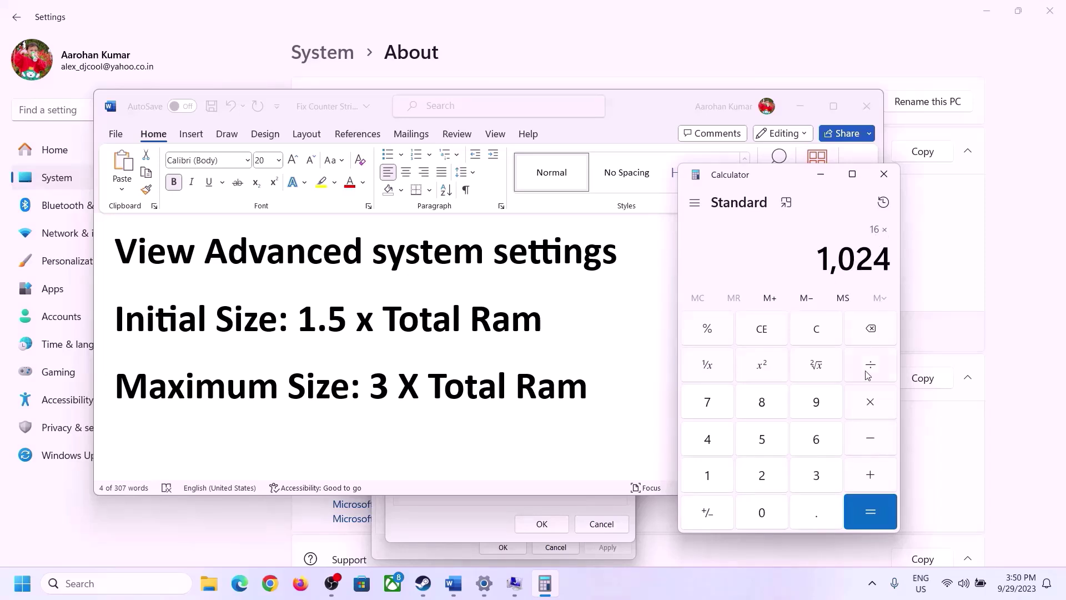
left_click(870, 513)
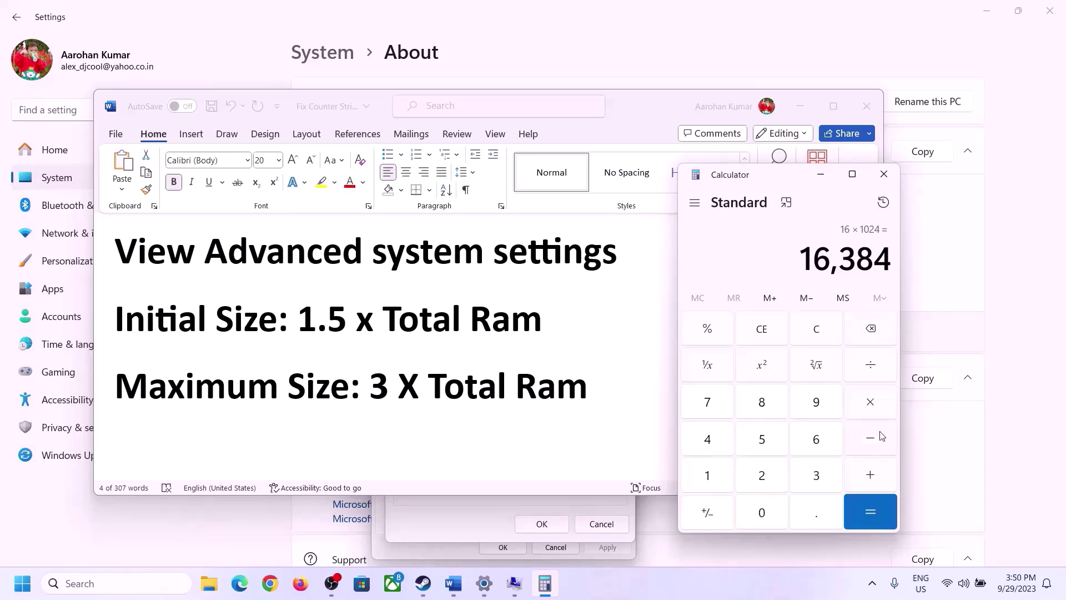
Multiply the calculated RAM size by 1.5 and enter 24576 MB as the initial paging file size
left_click(871, 404)
left_click(722, 479)
left_click(813, 523)
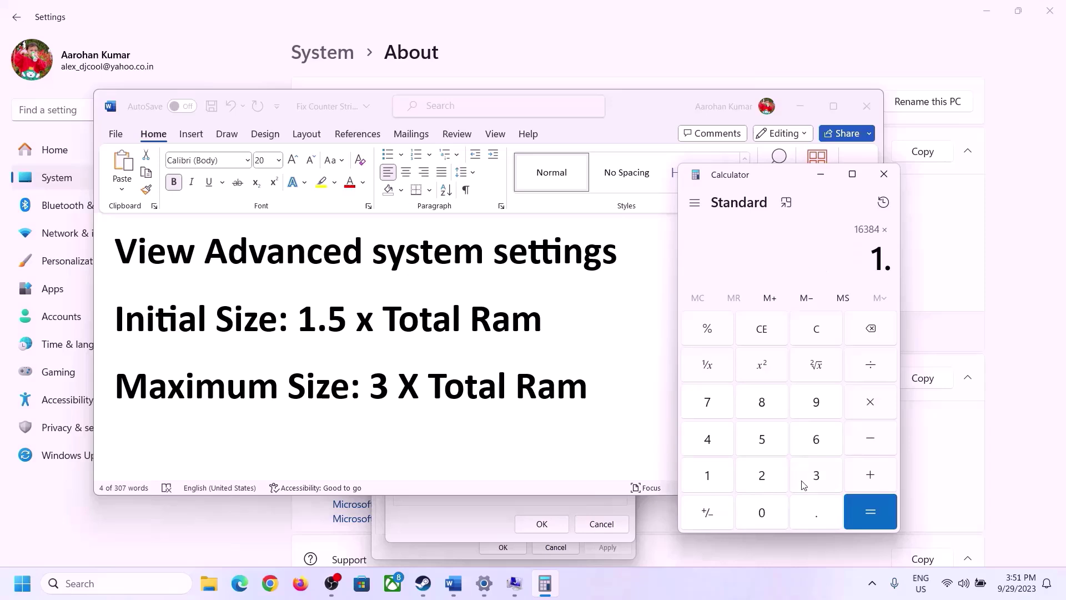
left_click(761, 439)
left_click(870, 511)
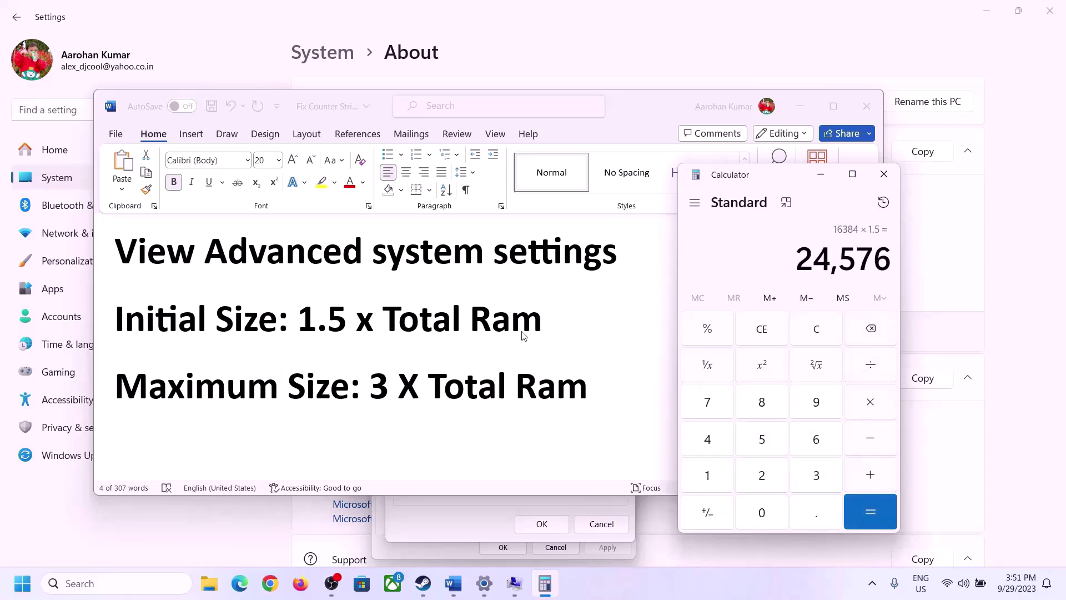
left_click(491, 502)
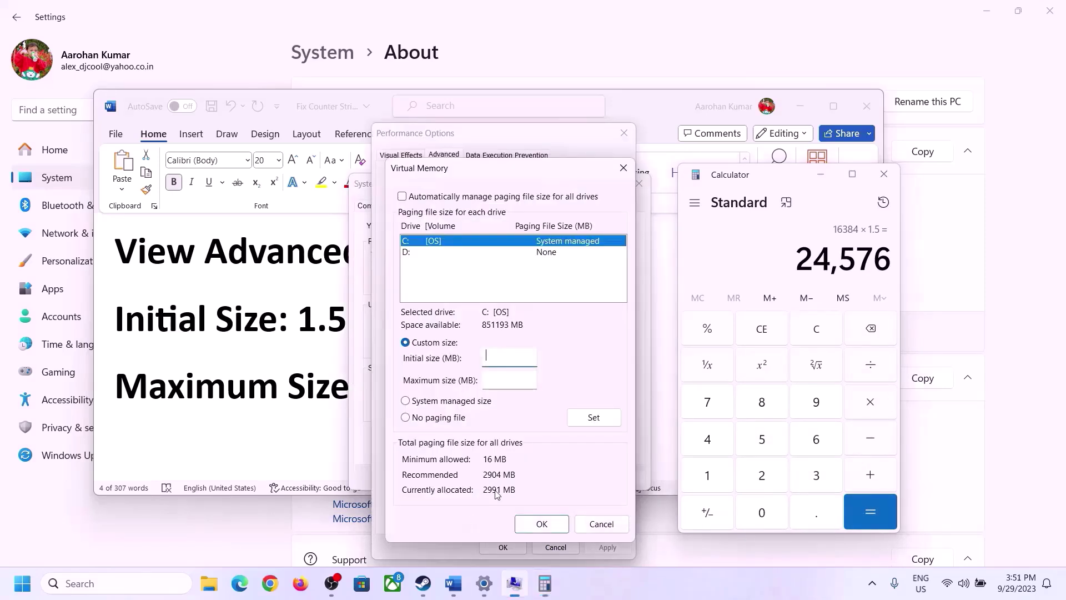
type("24576")
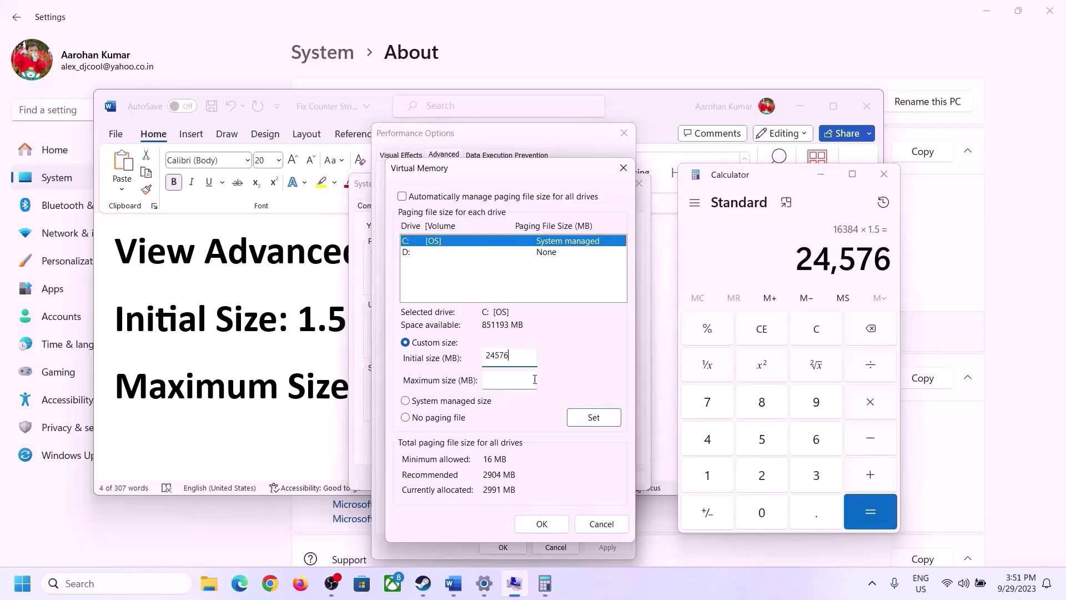
Clear the calculation and recheck the maximum size formula in the Word notes and the installed RAM in Settings
left_click(533, 379)
left_click(305, 393)
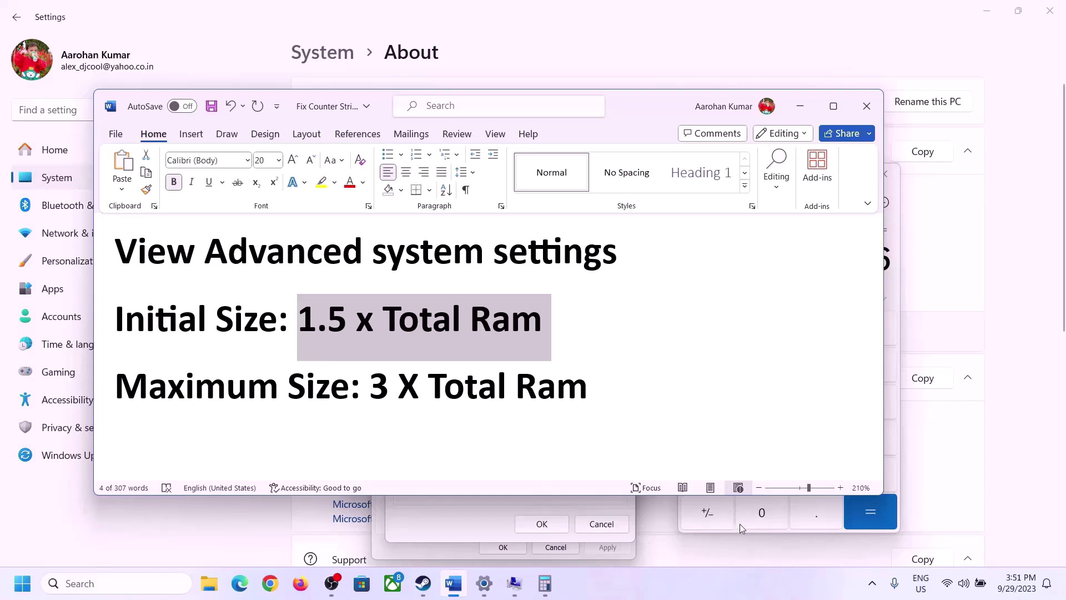
left_click(893, 290)
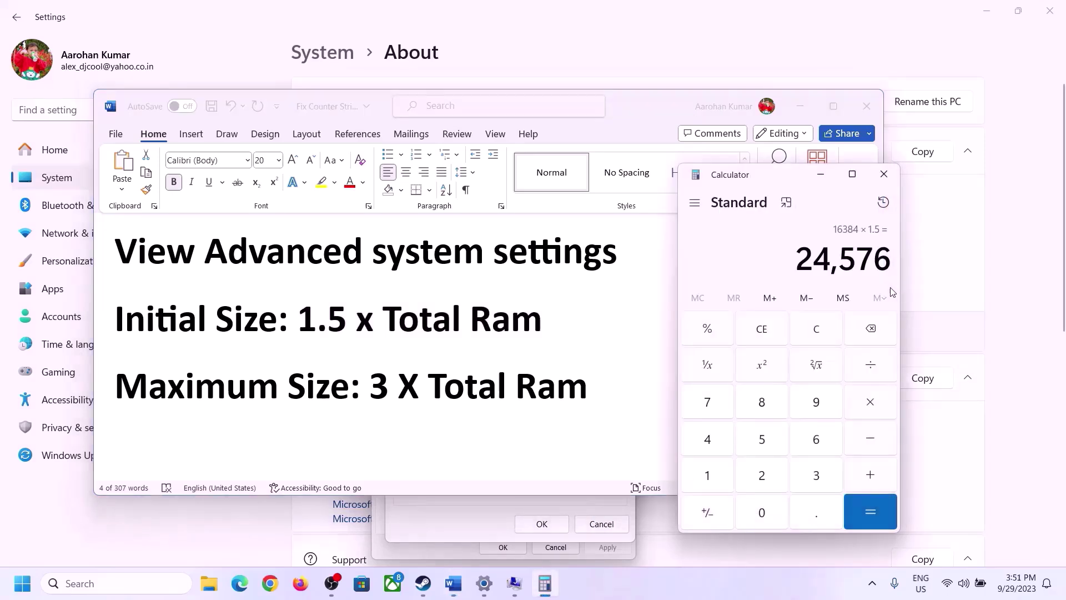
left_click(826, 329)
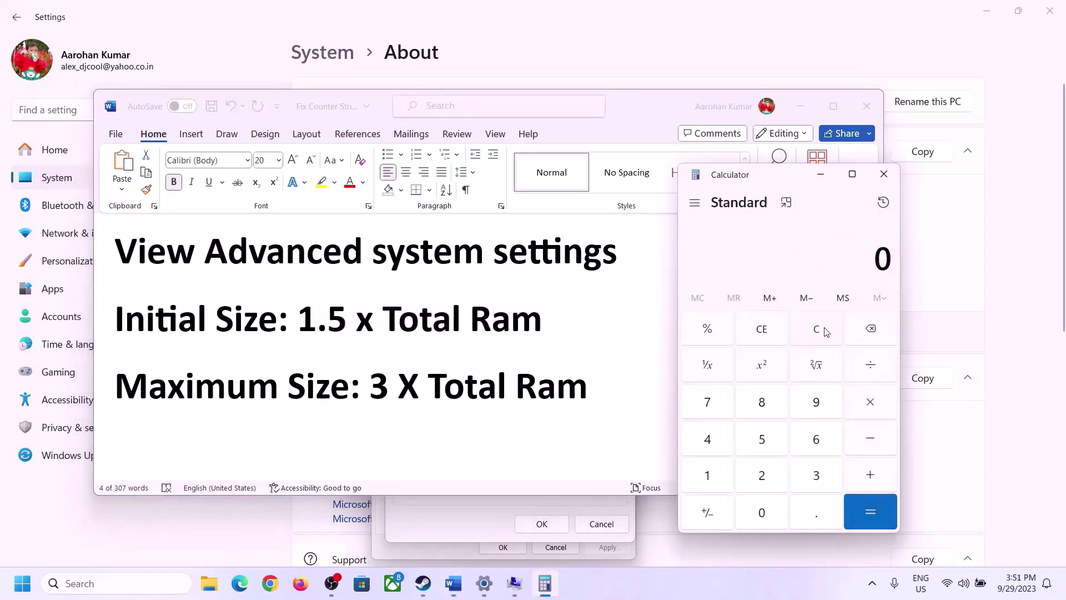
left_click(485, 583)
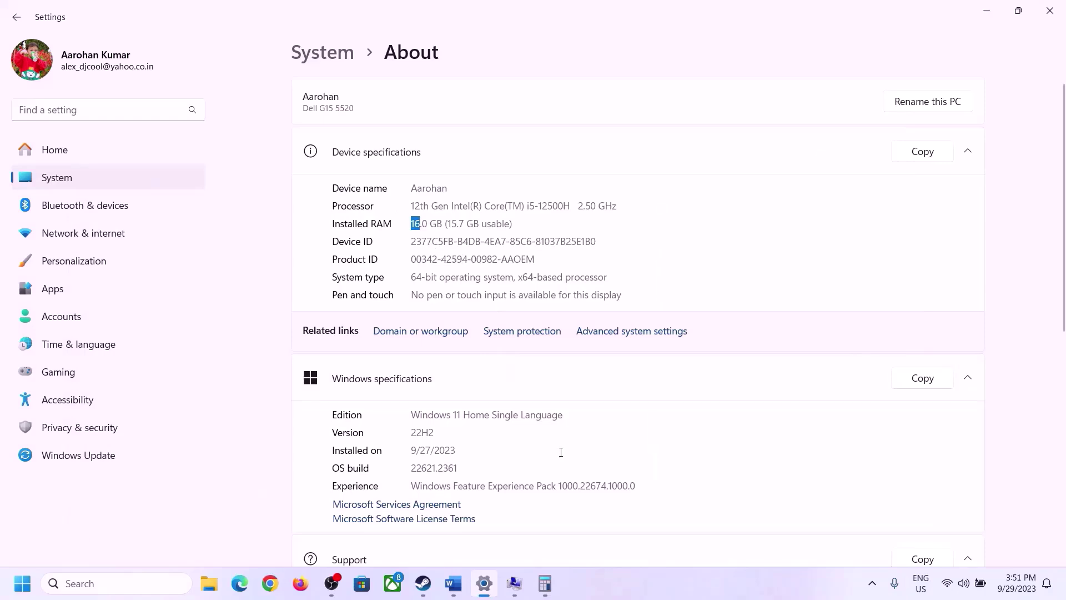
left_click(545, 582)
Calculate 16 × 1024 again in Calculator as the base for the maximum size
left_click(716, 471)
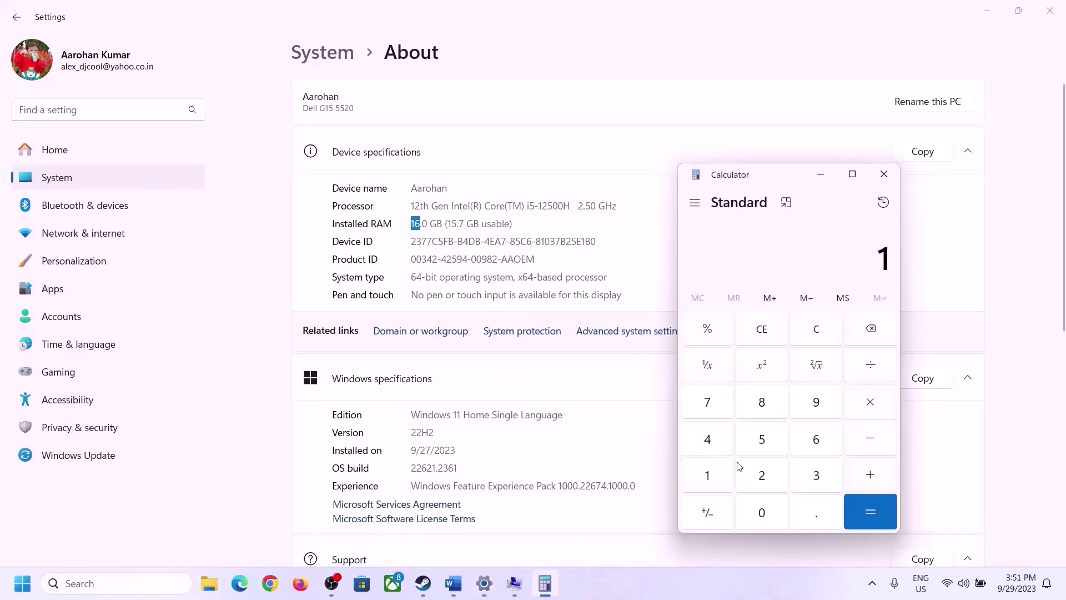
left_click(814, 439)
left_click(867, 405)
left_click(714, 470)
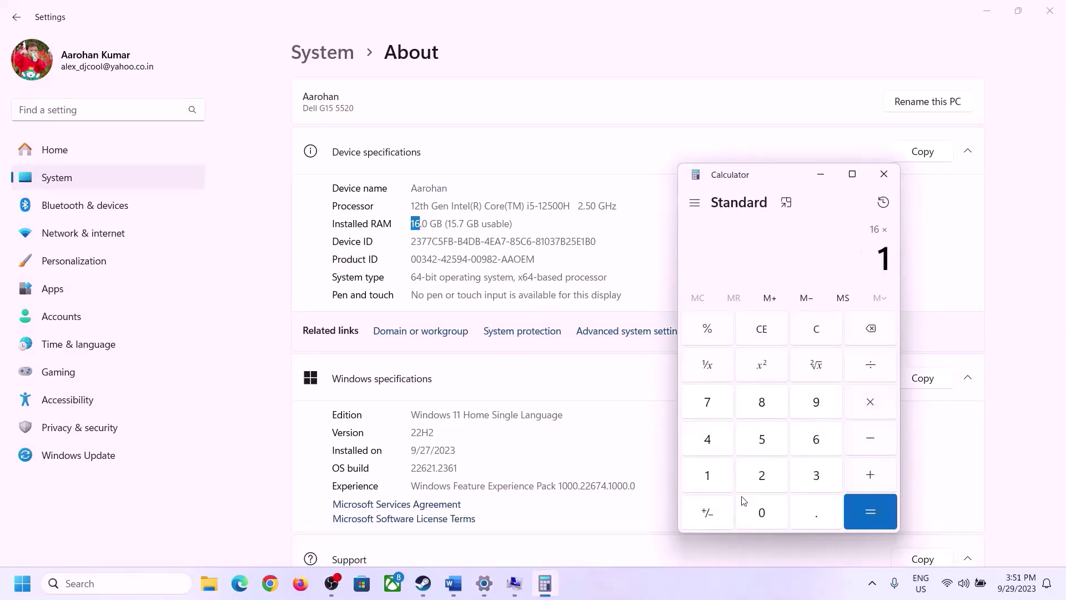
left_click(760, 508)
left_click(762, 476)
left_click(708, 439)
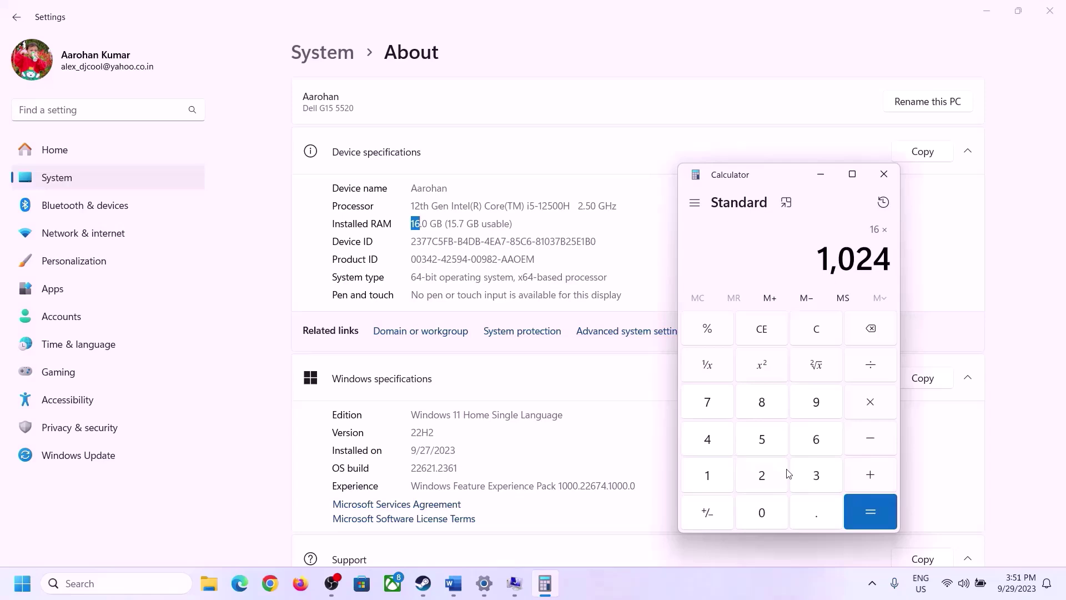
left_click(861, 519)
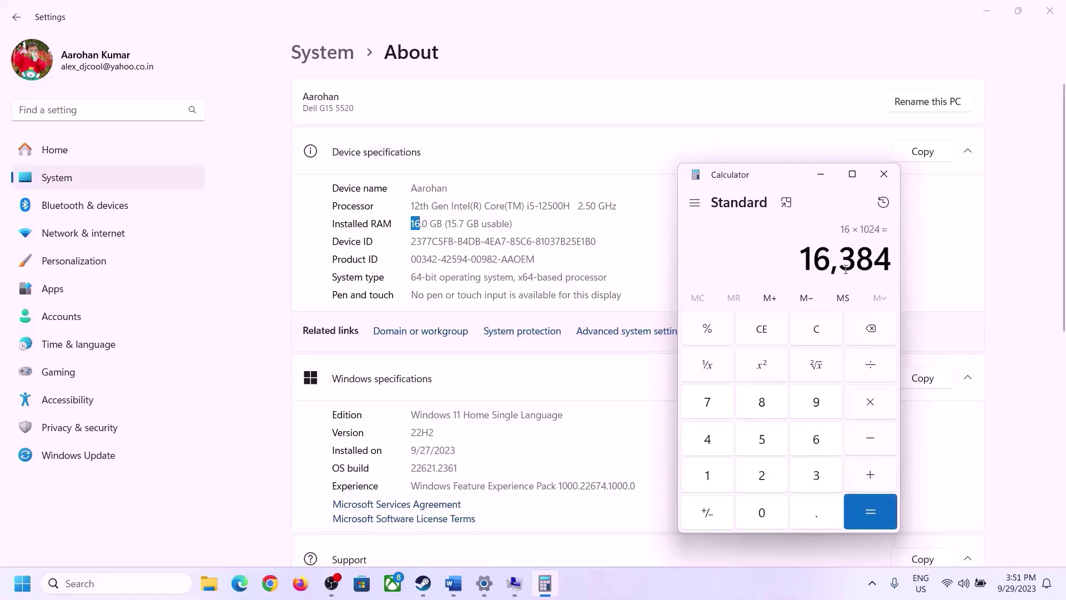
Multiply the RAM size by 3 as noted in Word and enter 49152 MB as the maximum paging file size
left_click(453, 583)
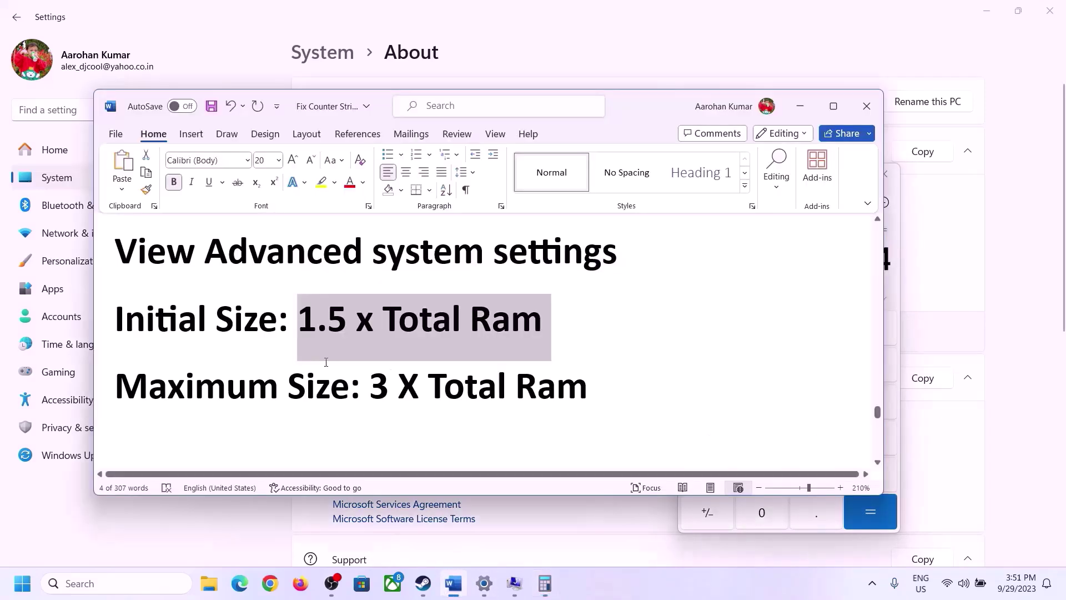
left_click(545, 583)
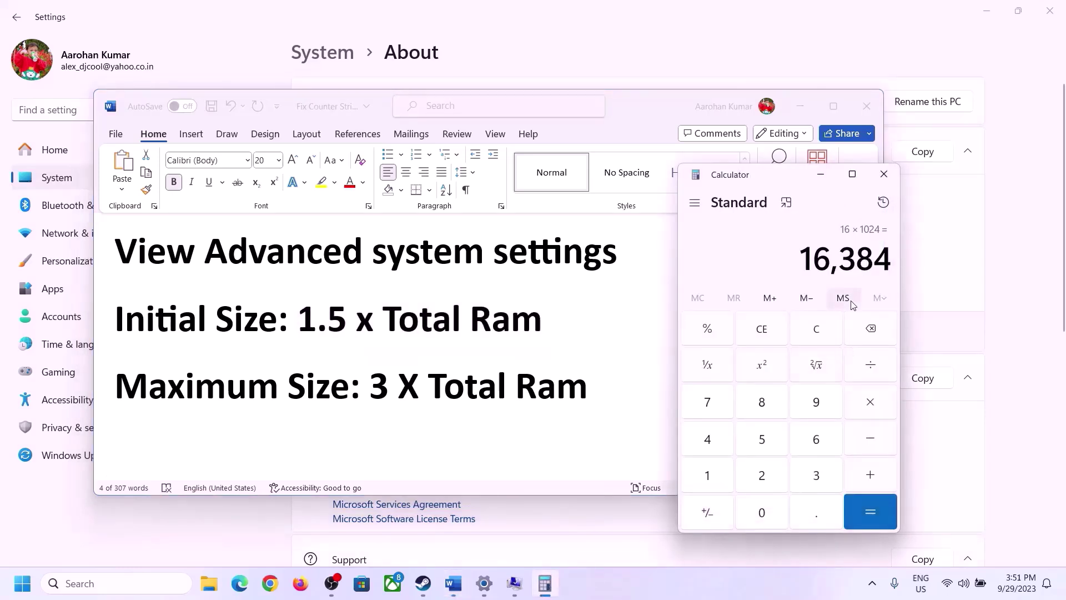
left_click(869, 402)
left_click(816, 476)
left_click(884, 513)
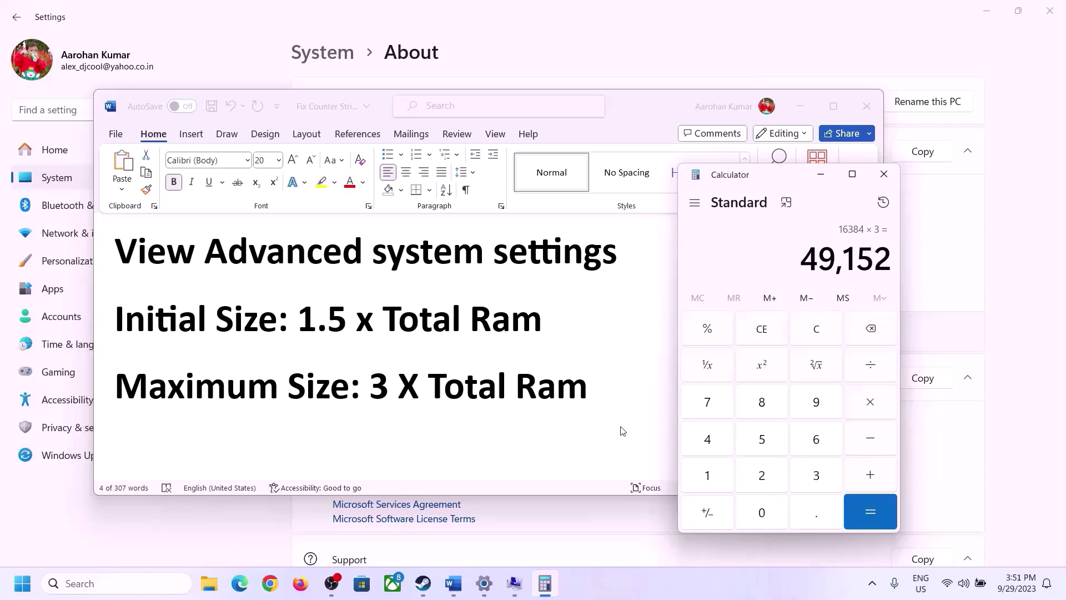
left_click(514, 583)
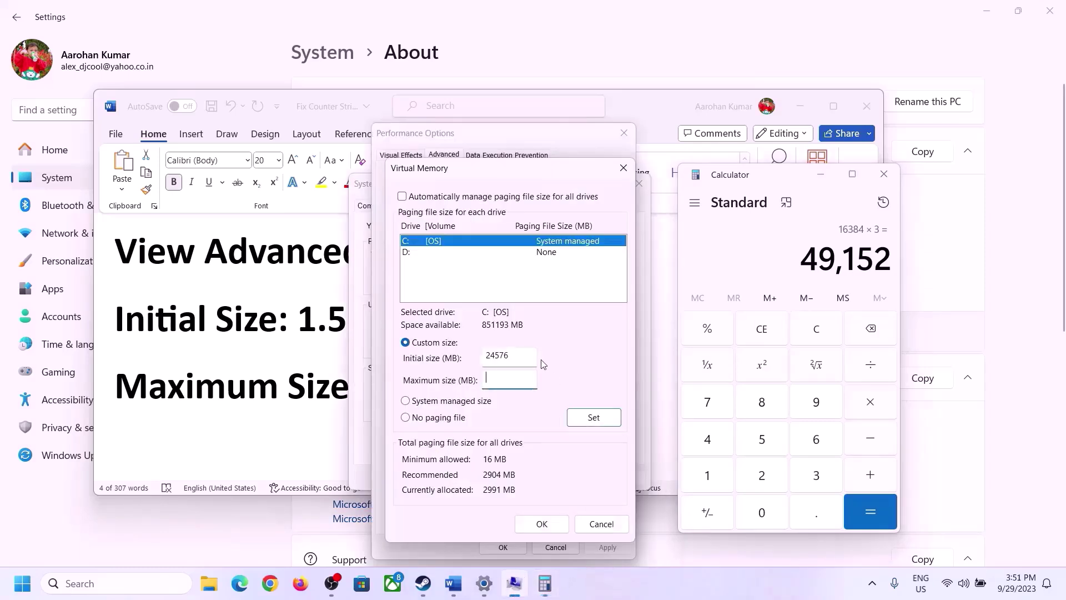
type("49152")
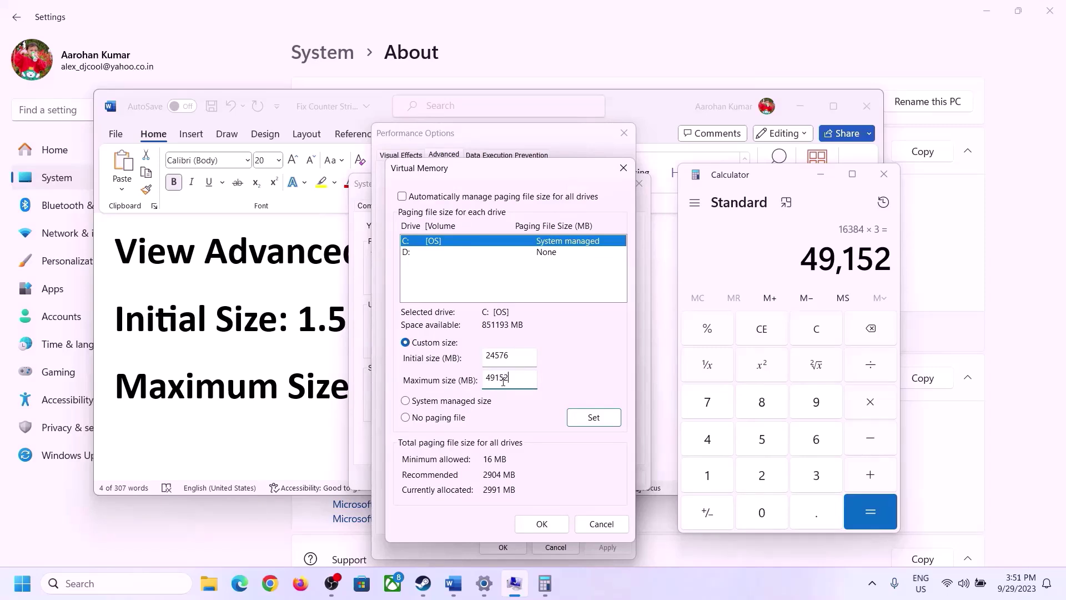
Apply the custom paging file size to drive C:, confirm the open system dialogs and dismiss the restart prompt without restarting
left_click(594, 421)
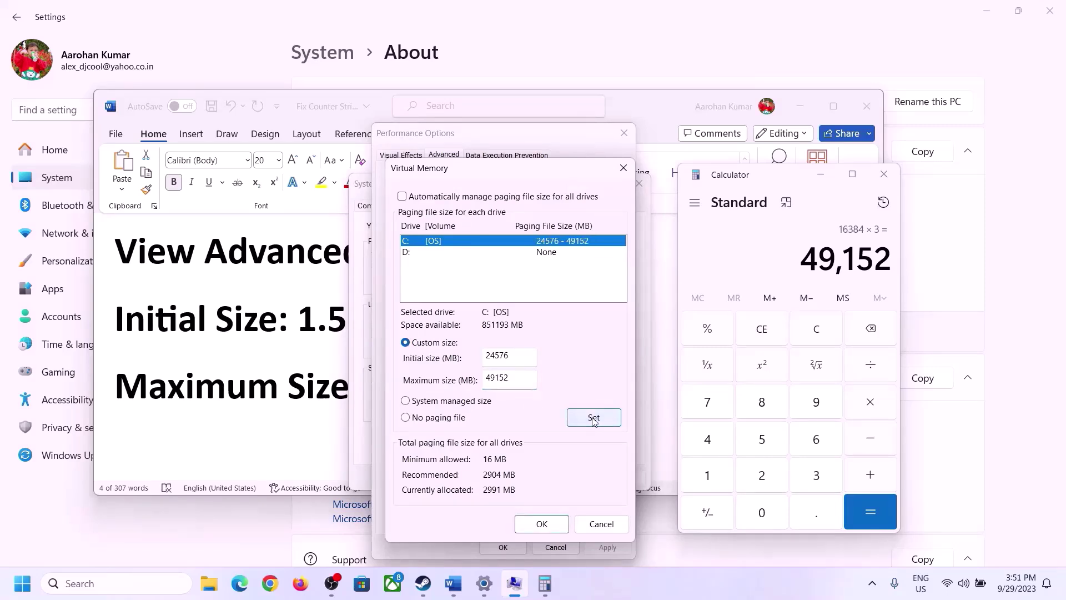
left_click(544, 524)
left_click(644, 341)
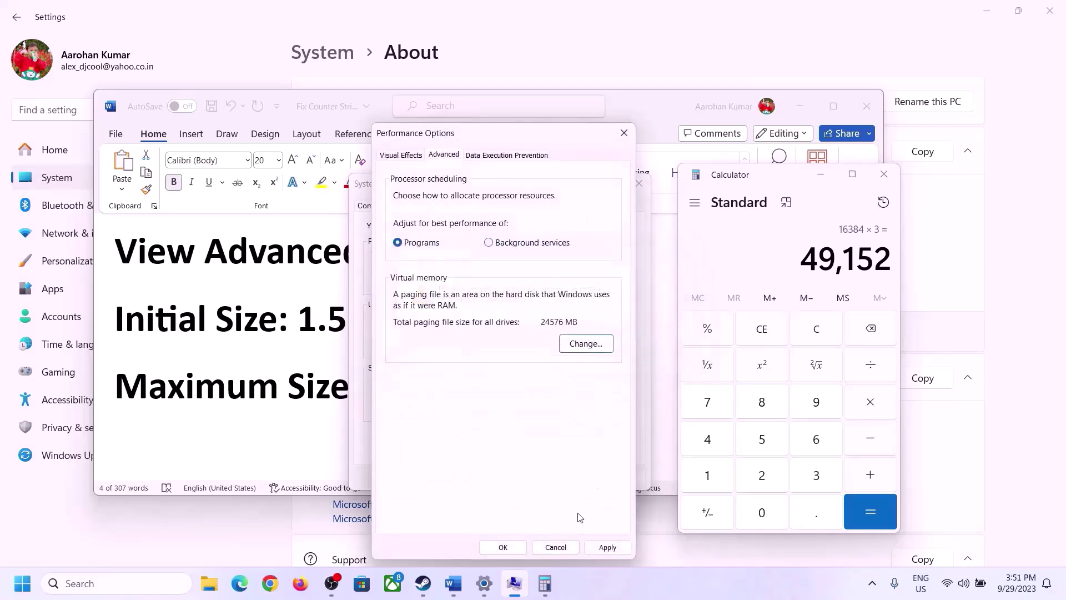
left_click(607, 546)
left_click(503, 546)
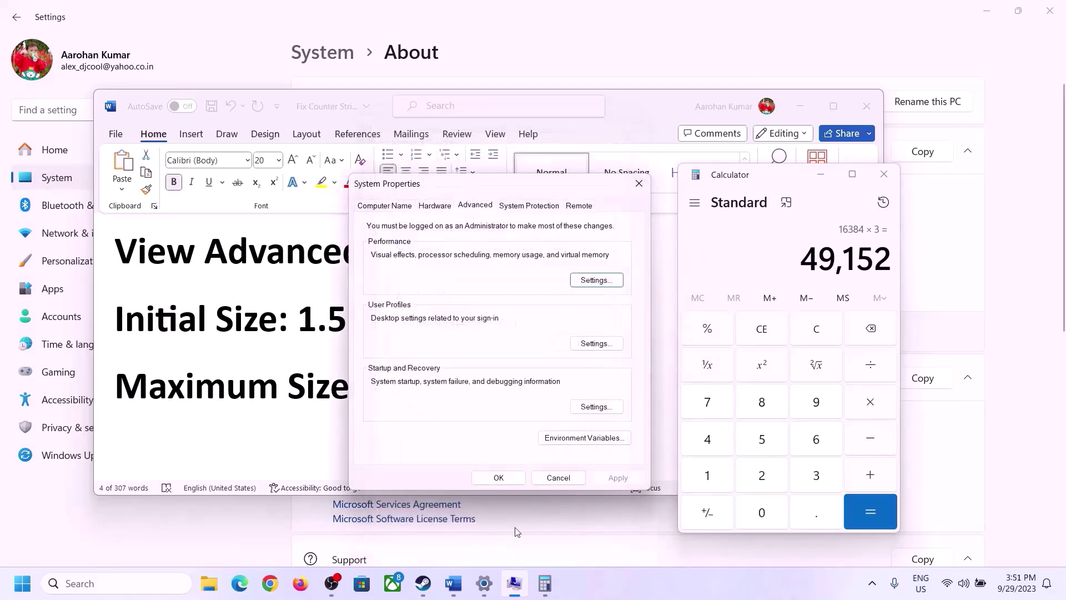
left_click(506, 476)
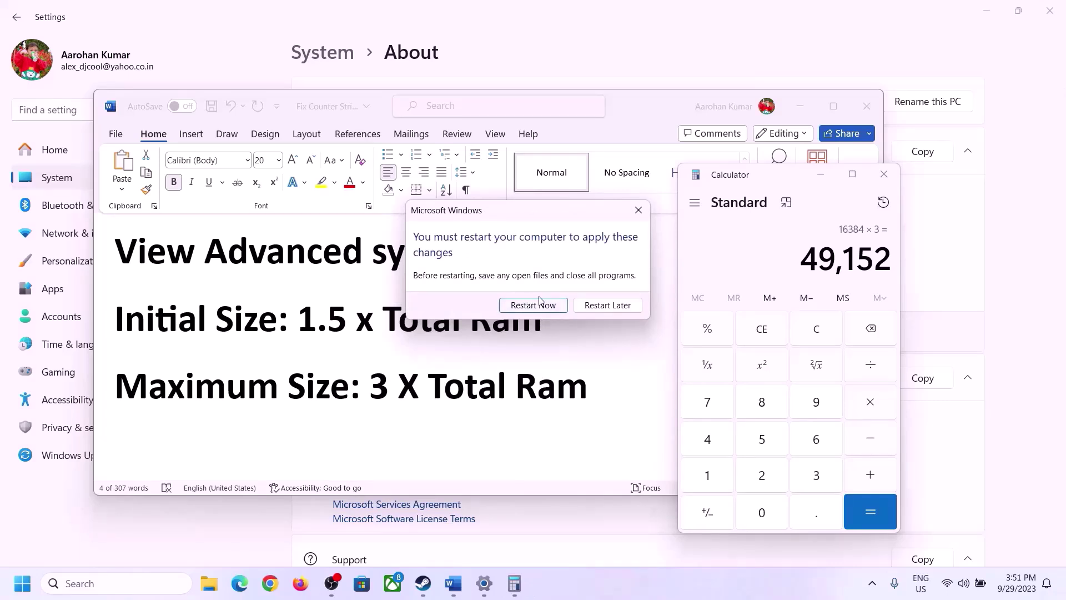
left_click(638, 210)
Highlight "Update BIOS" under Step 11 in the Word notes and check the laptop's battery status
left_click(679, 597)
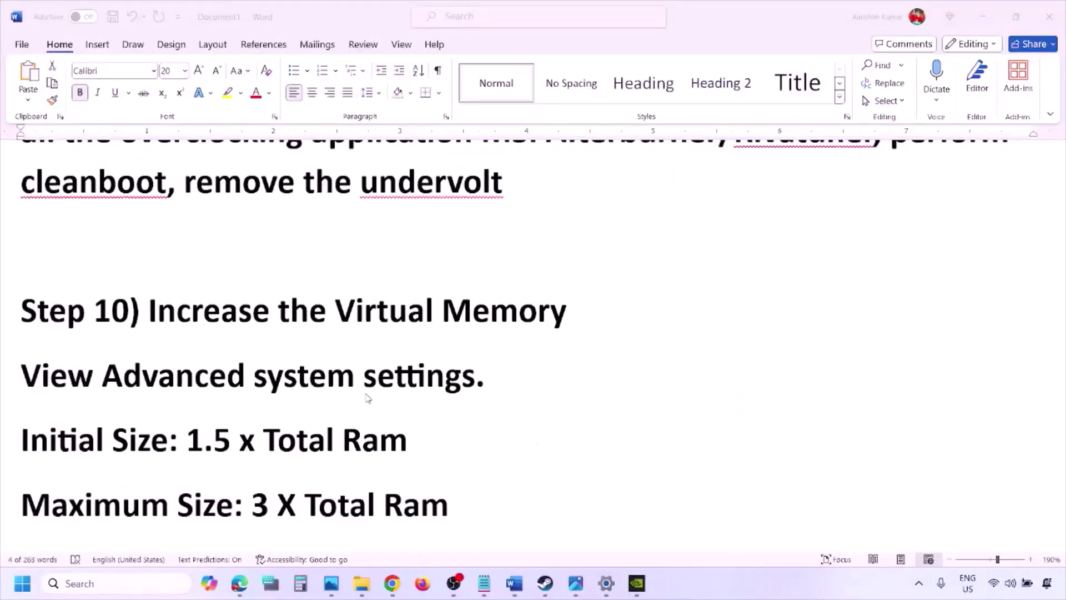
scroll(360, 397, "down", 4)
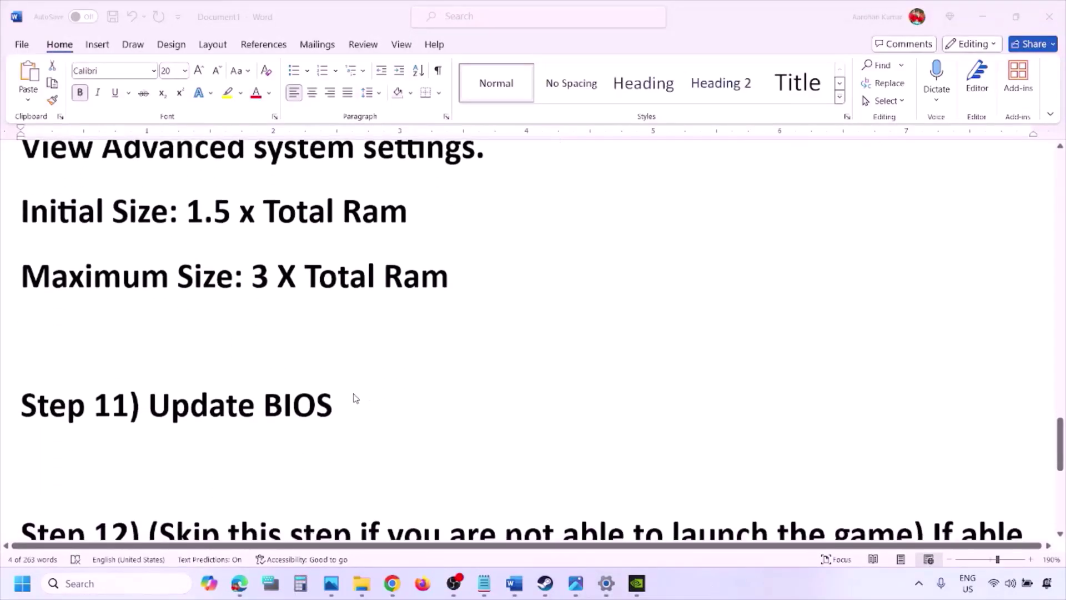
left_click(158, 405)
left_click_drag(149, 405, 360, 404)
left_click(359, 404)
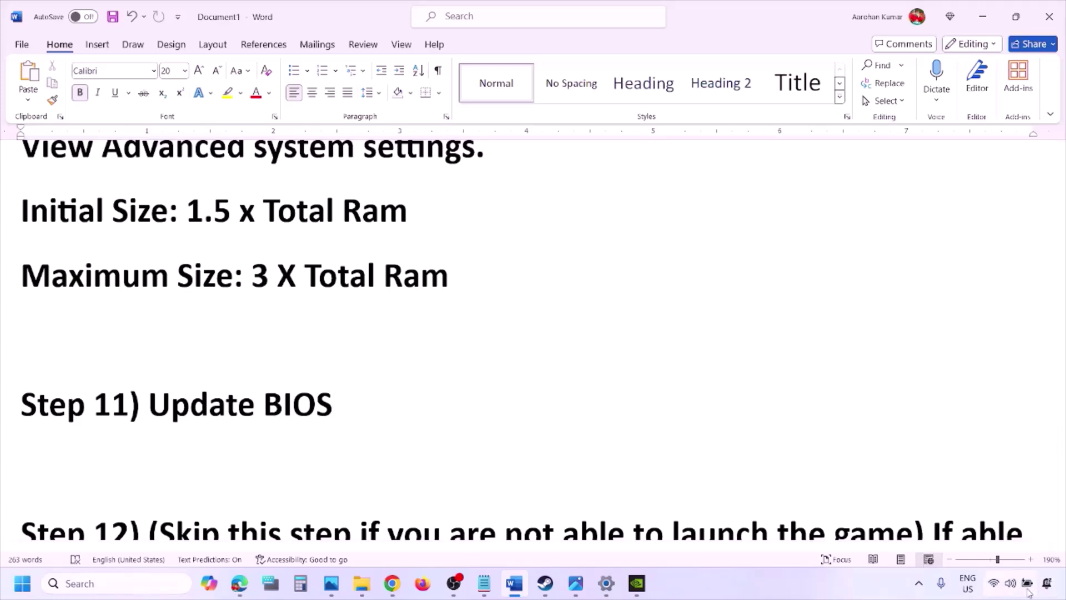
mouse_move(1030, 590)
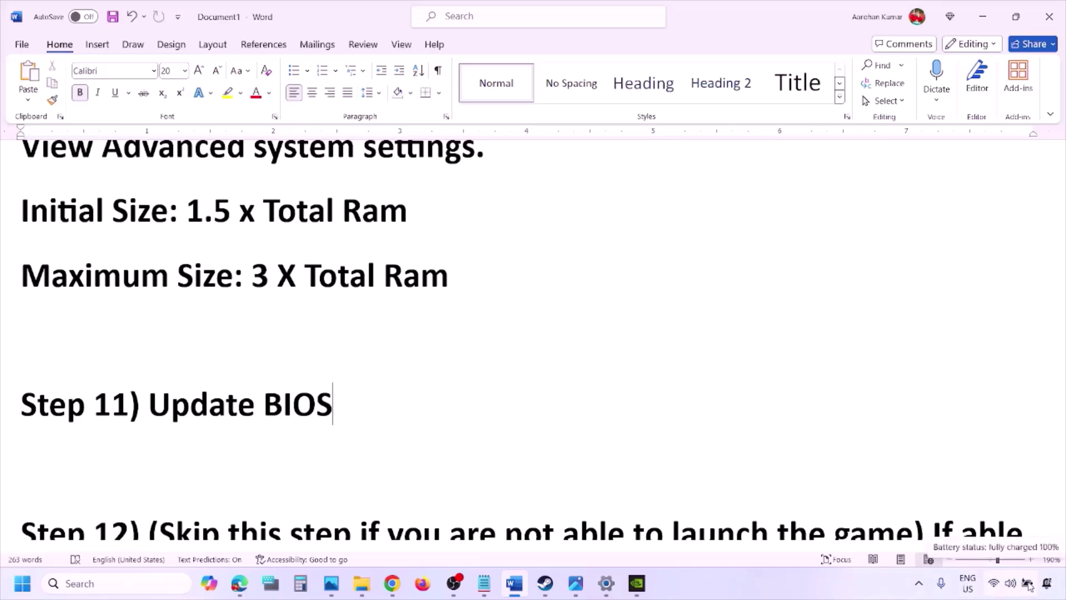
left_click(834, 584)
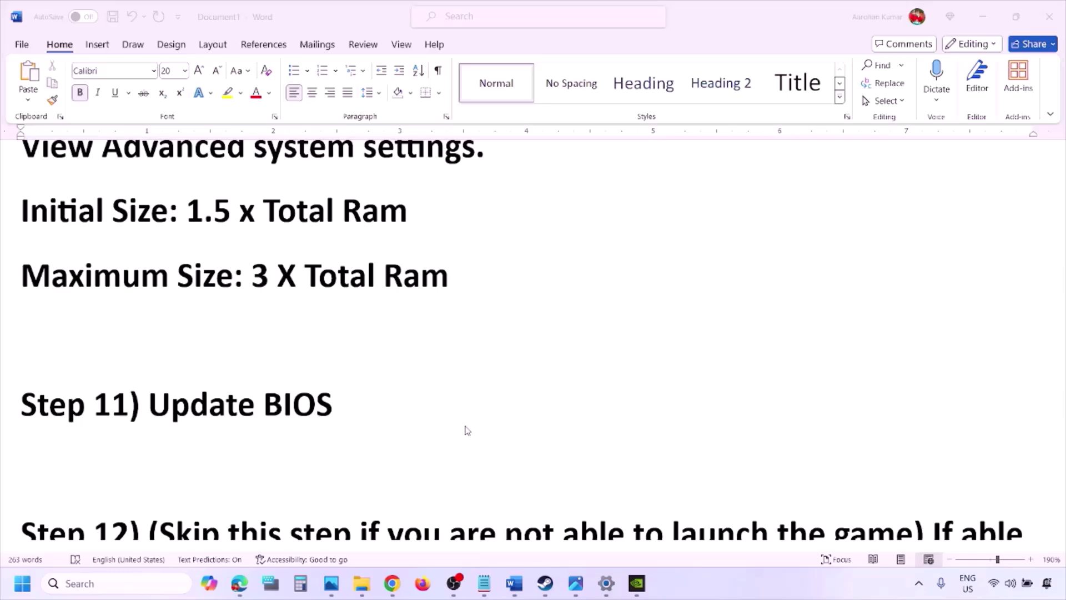
Highlight the Step 12 notes on Windowed mode, lower video settings and a medium/low quality graphics preset
scroll(465, 429, "down", 3)
left_click(211, 352)
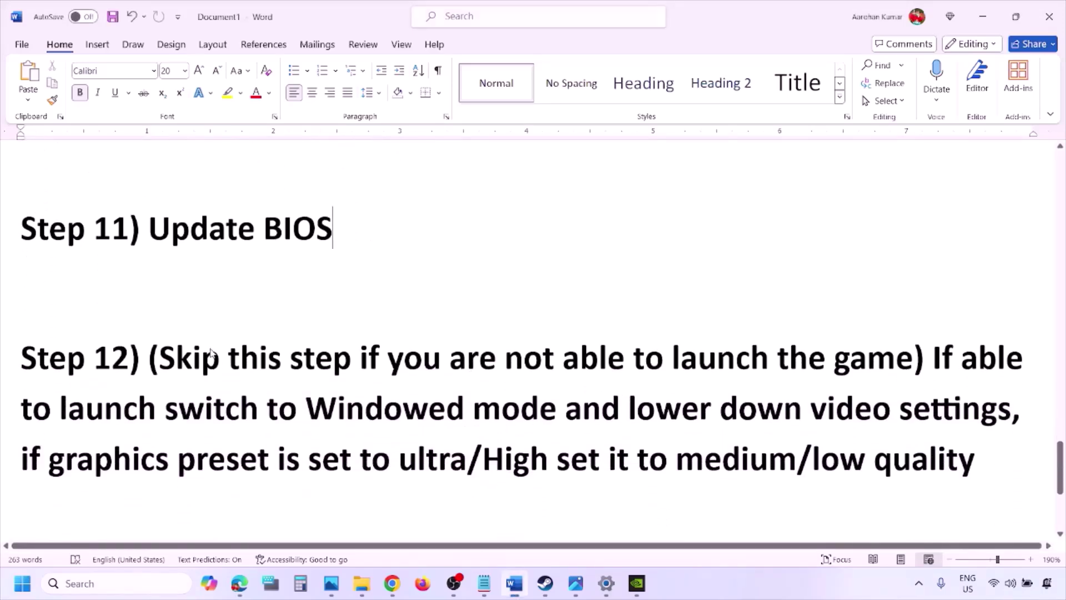
left_click_drag(167, 360, 1015, 411)
left_click_drag(56, 459, 581, 473)
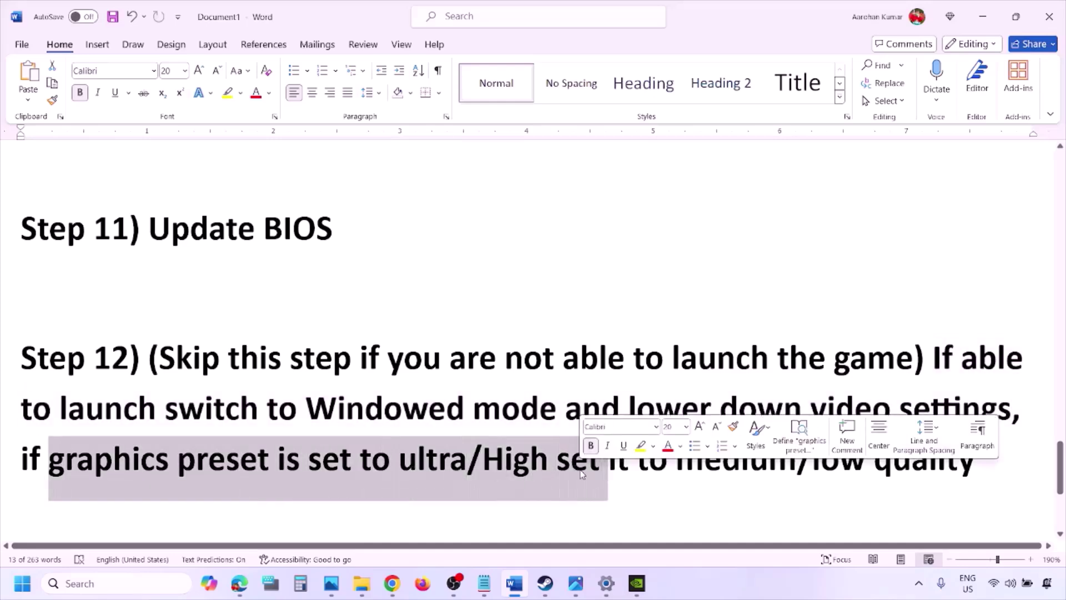
left_click(648, 469)
left_click_drag(708, 453, 976, 460)
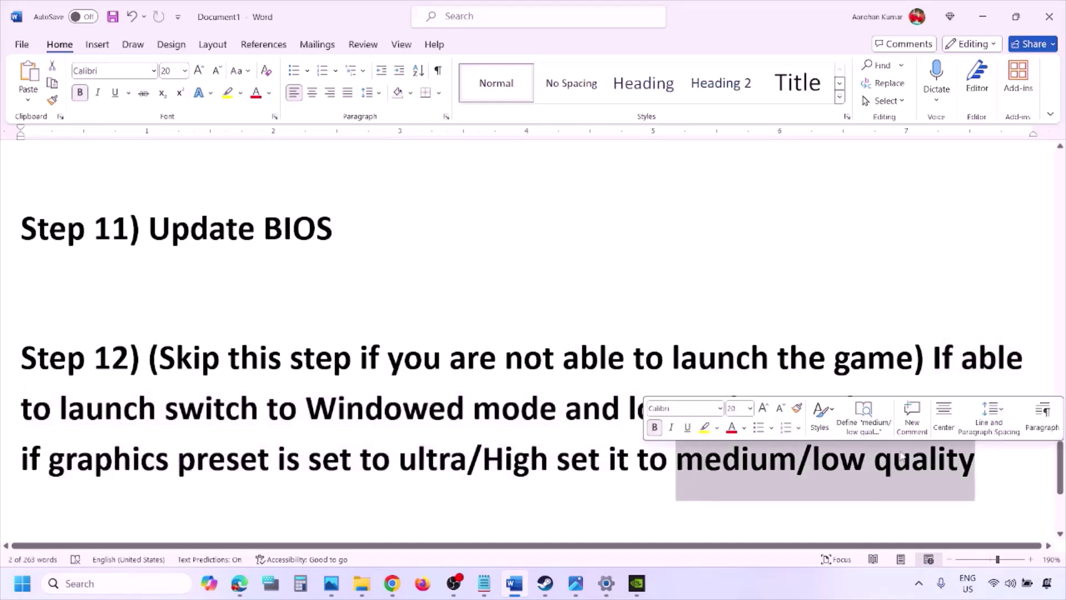
left_click(504, 411)
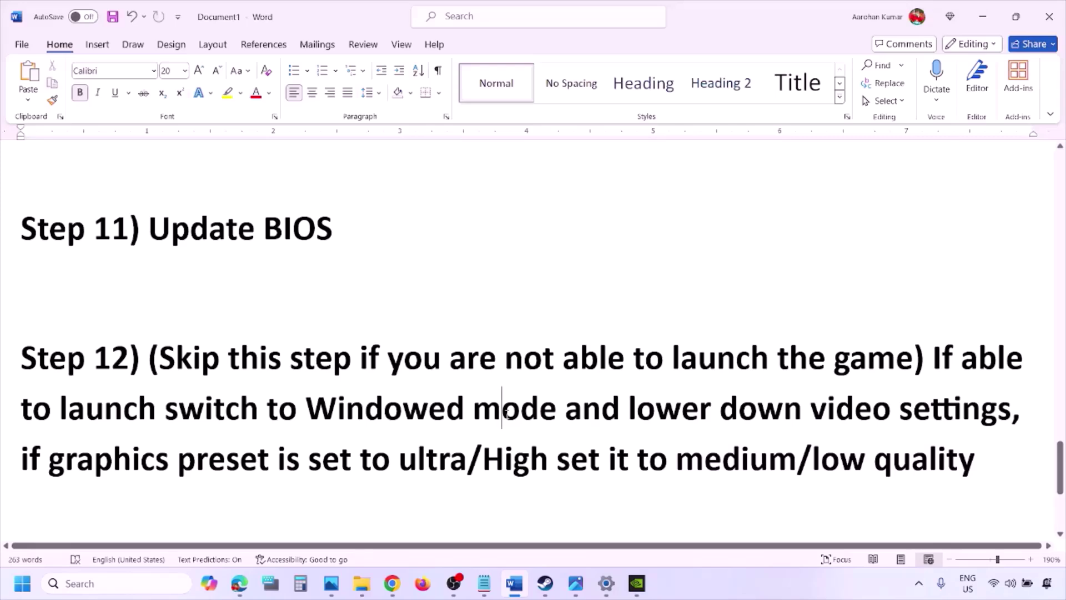